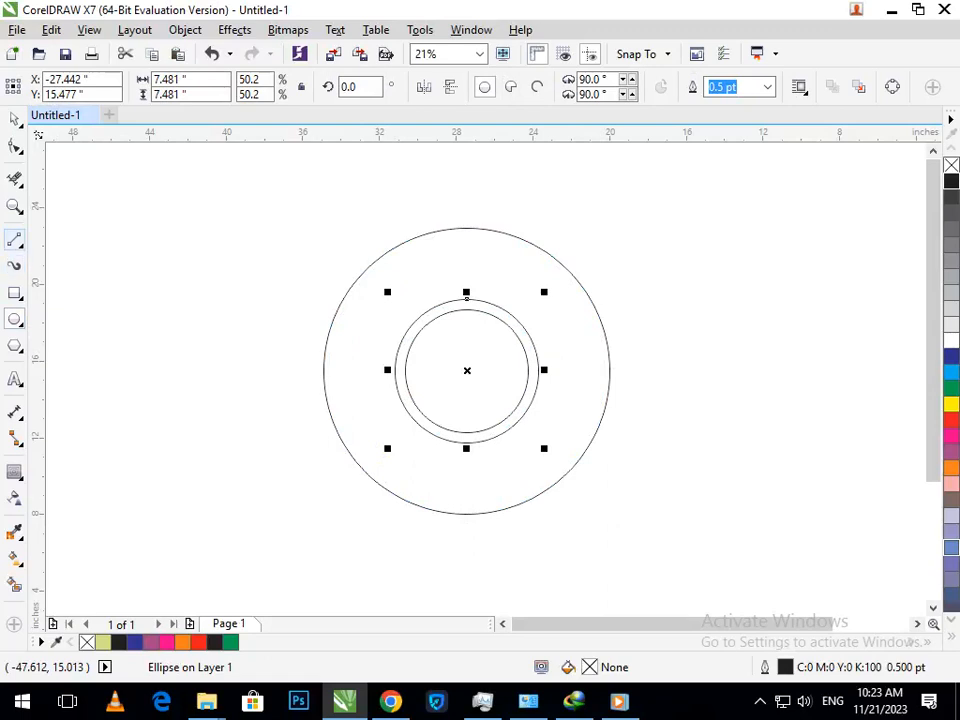
Step: Draw a short diagonal line, about 1.35 by 1.73 inches, outward from the innermost circle's lower-right edge
click(15, 240)
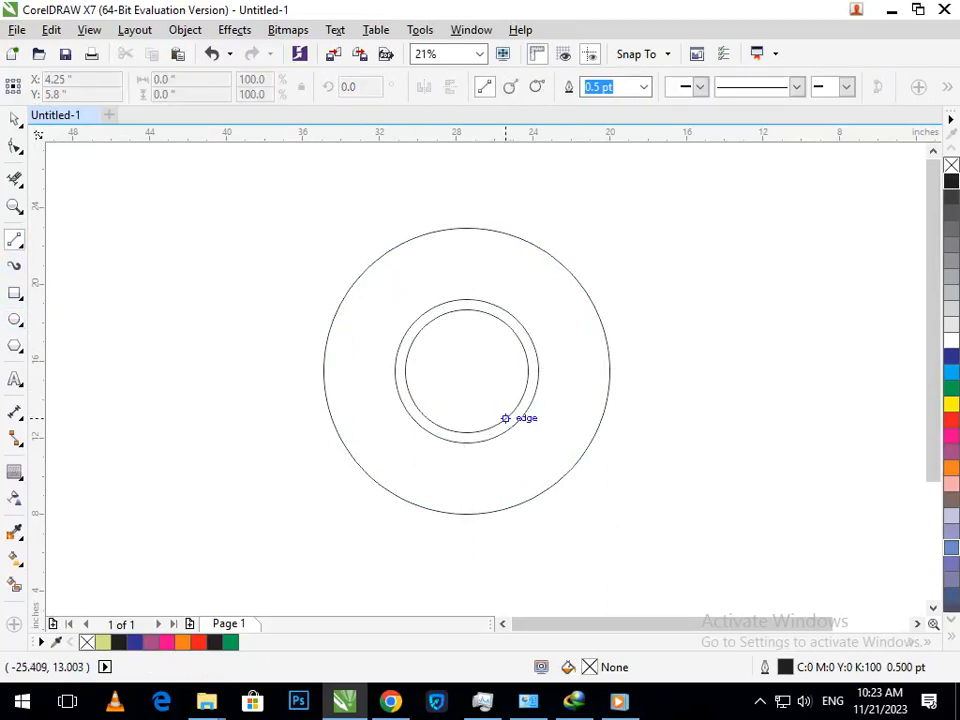
drag(506, 417, 531, 451)
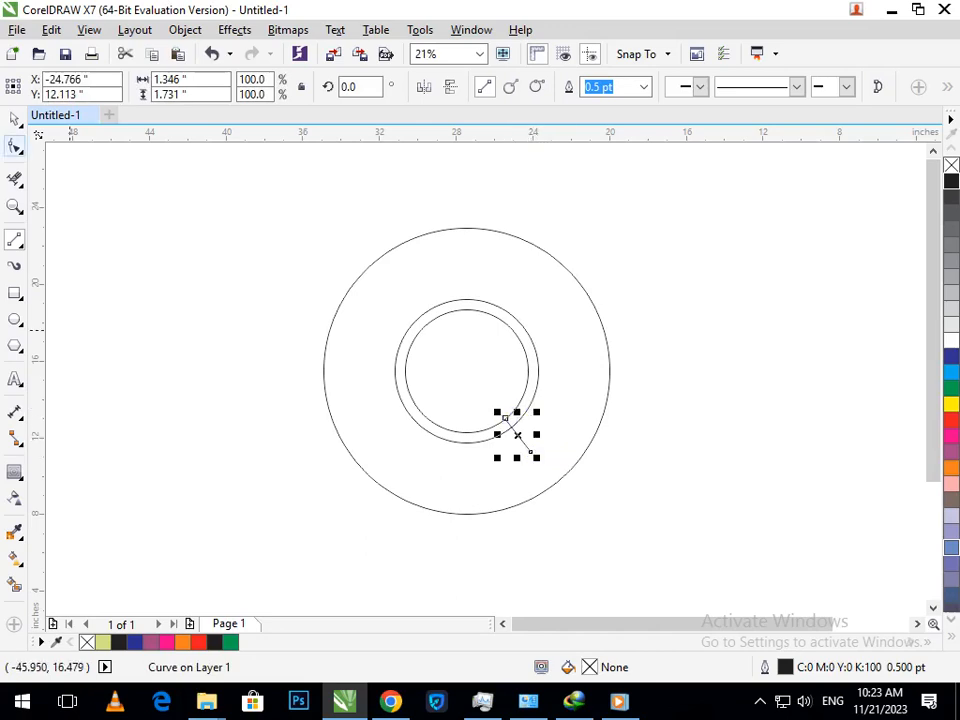
click(14, 119)
click(463, 454)
Step: Duplicate the short diagonal line as a parallel copy to its upper right, and shift the original slightly along its length into the innermost circle
key(F2)
drag(453, 367, 556, 481)
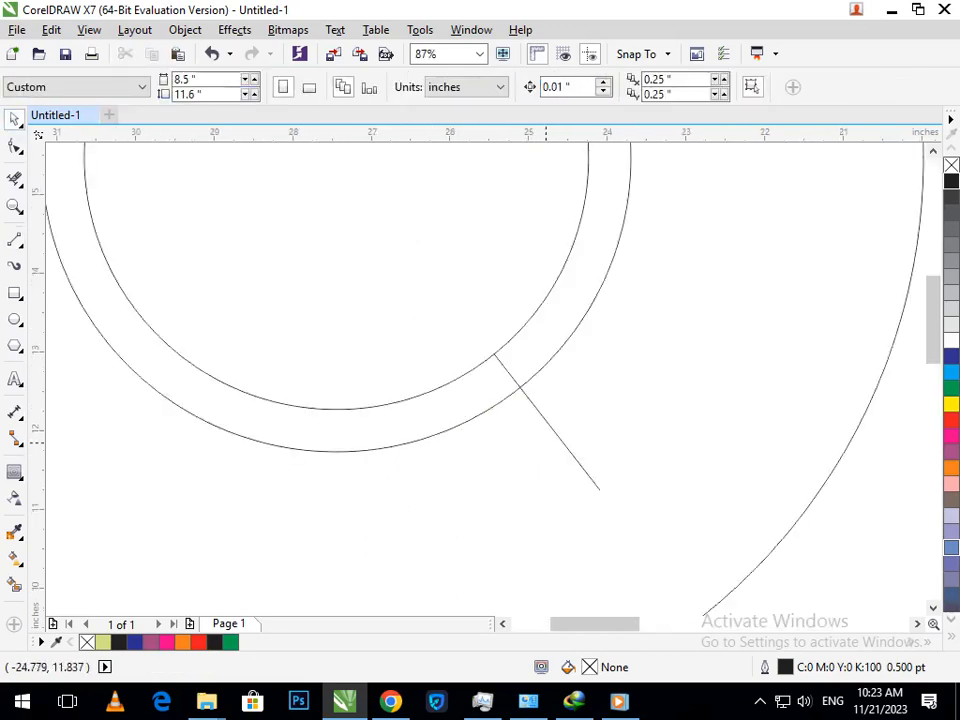
click(557, 434)
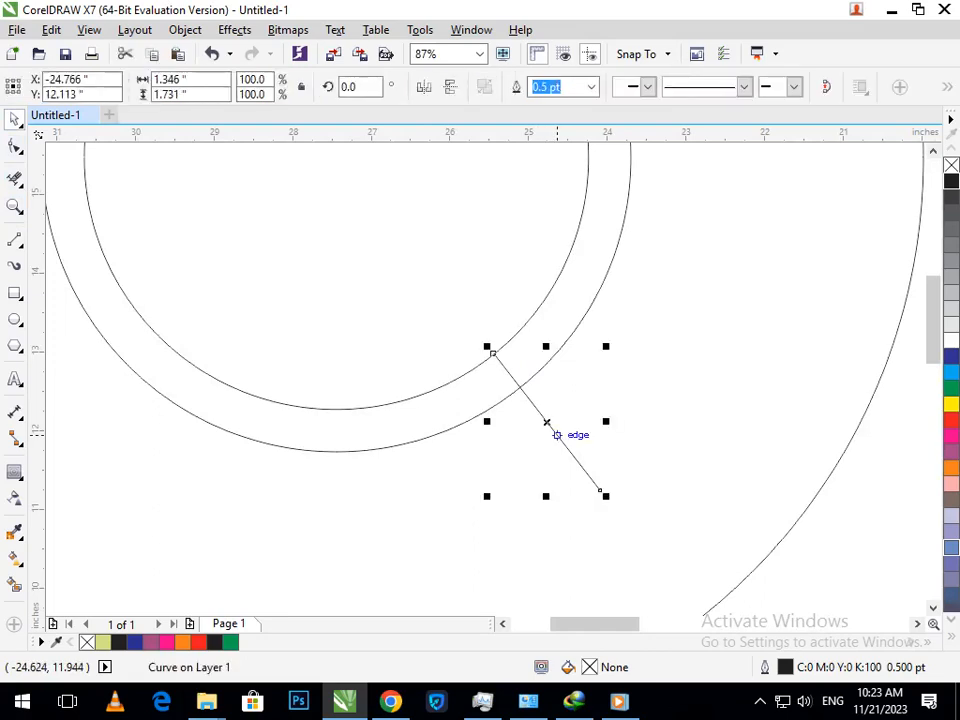
drag(557, 434, 578, 412)
right_click(578, 412)
drag(578, 462, 563, 443)
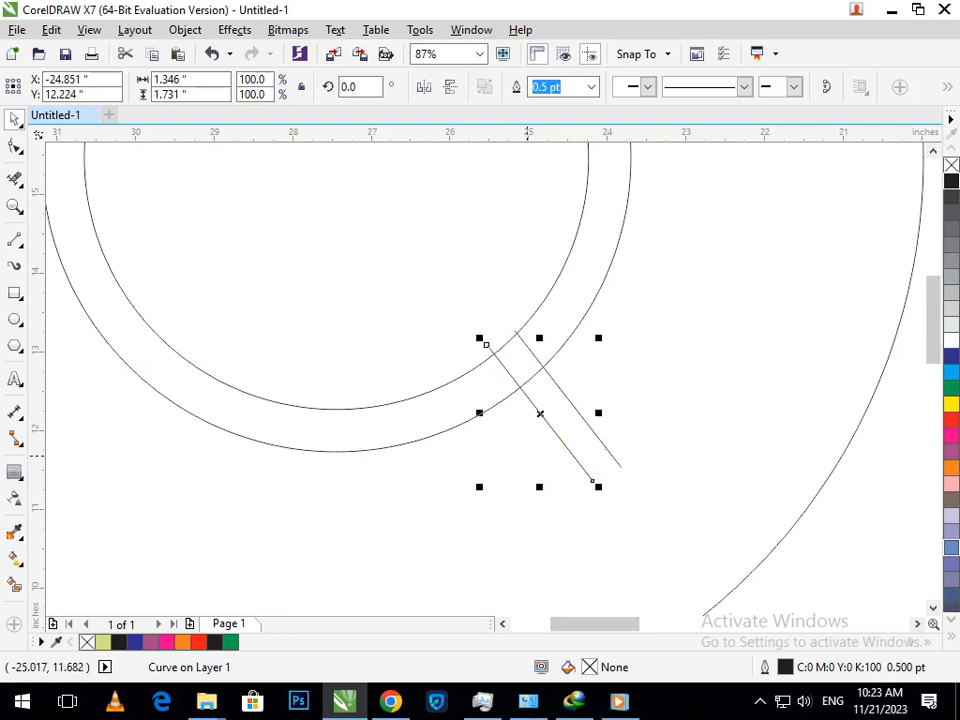
click(14, 146)
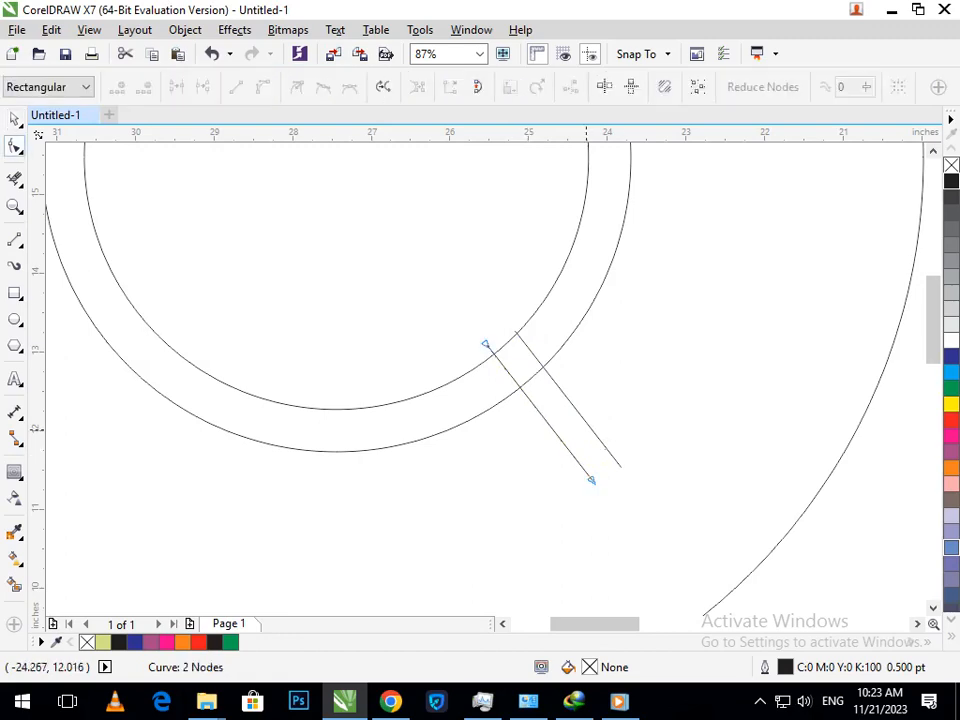
drag(471, 327, 548, 400)
key(F3)
key(F2)
drag(459, 379, 579, 500)
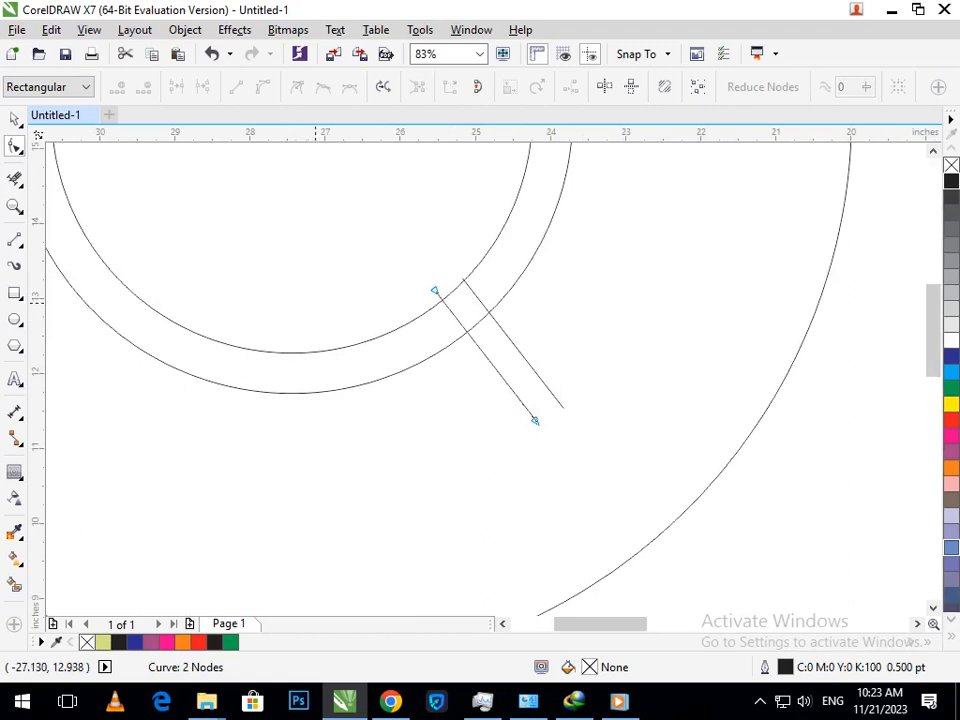
Step: Remove the middle circle's arc between the two short lines and the line pieces that cross the ring
key(x)
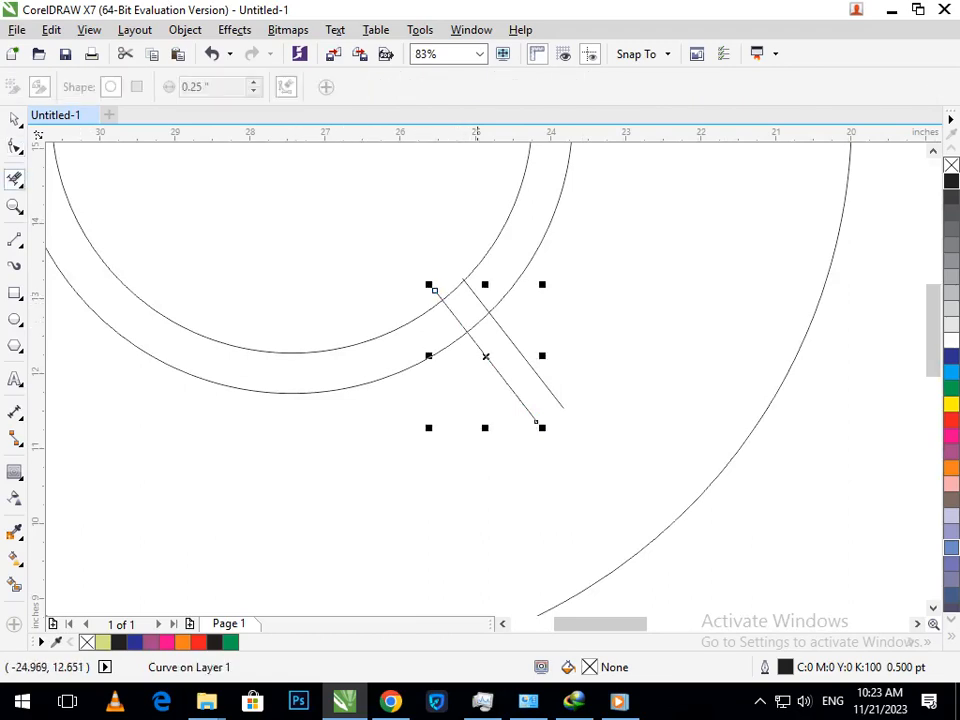
mouse_move(481, 293)
mouse_down()
mouse_move(454, 307)
mouse_move(448, 324)
mouse_move(477, 323)
mouse_up()
key(F2)
drag(407, 291, 537, 384)
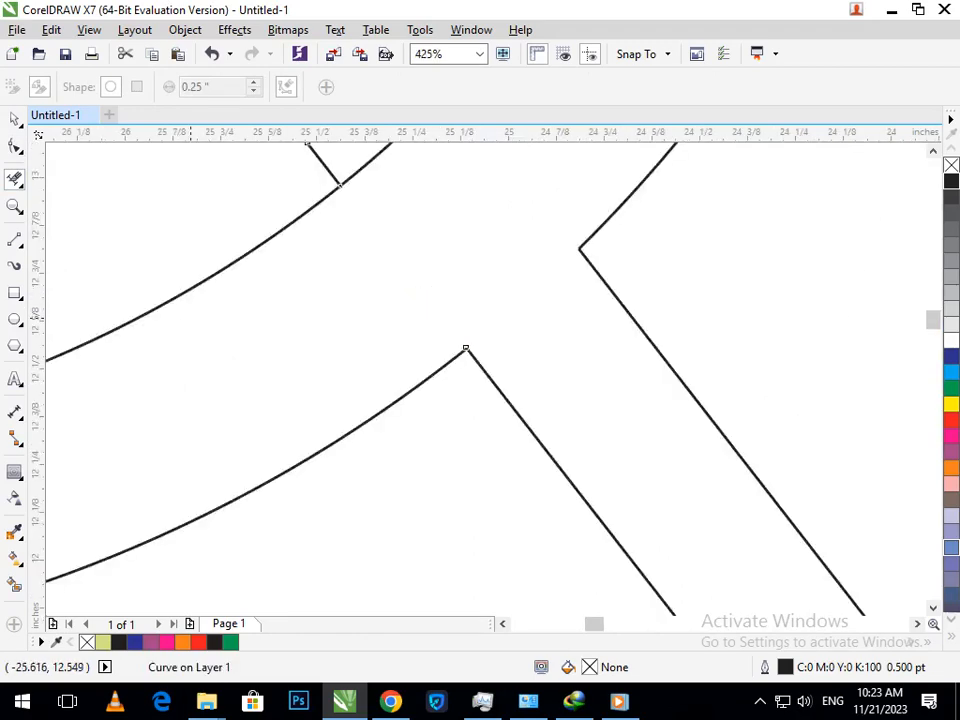
Step: Try the Smear tool on the corner where the middle circle meets the left short line, and undo the stroke
click(19, 184)
click(19, 151)
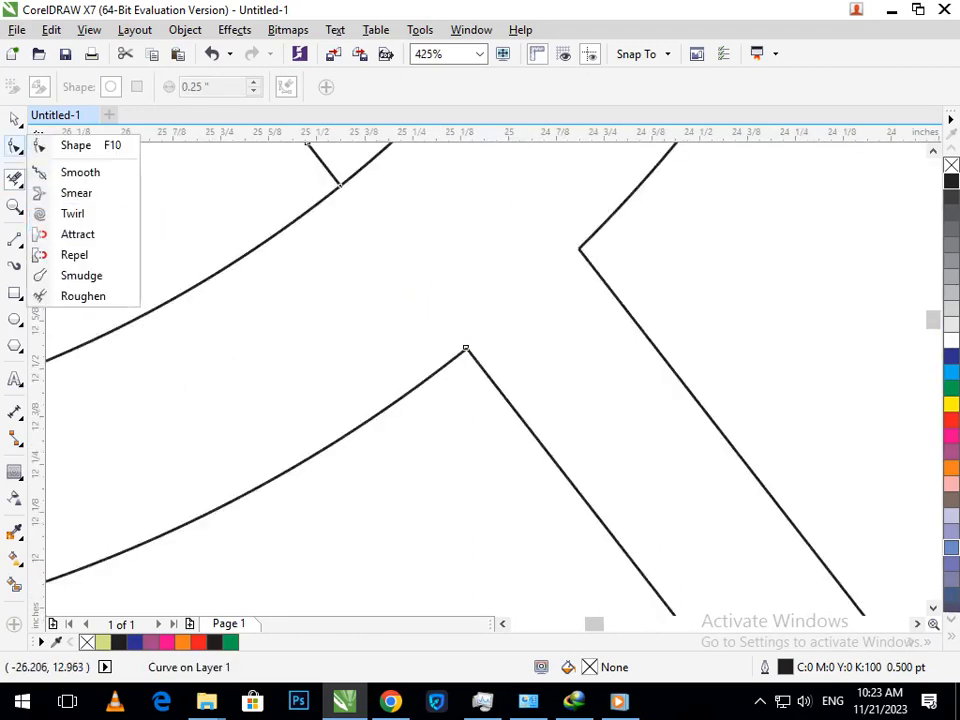
click(80, 172)
drag(466, 348, 450, 504)
key(ctrl+z)
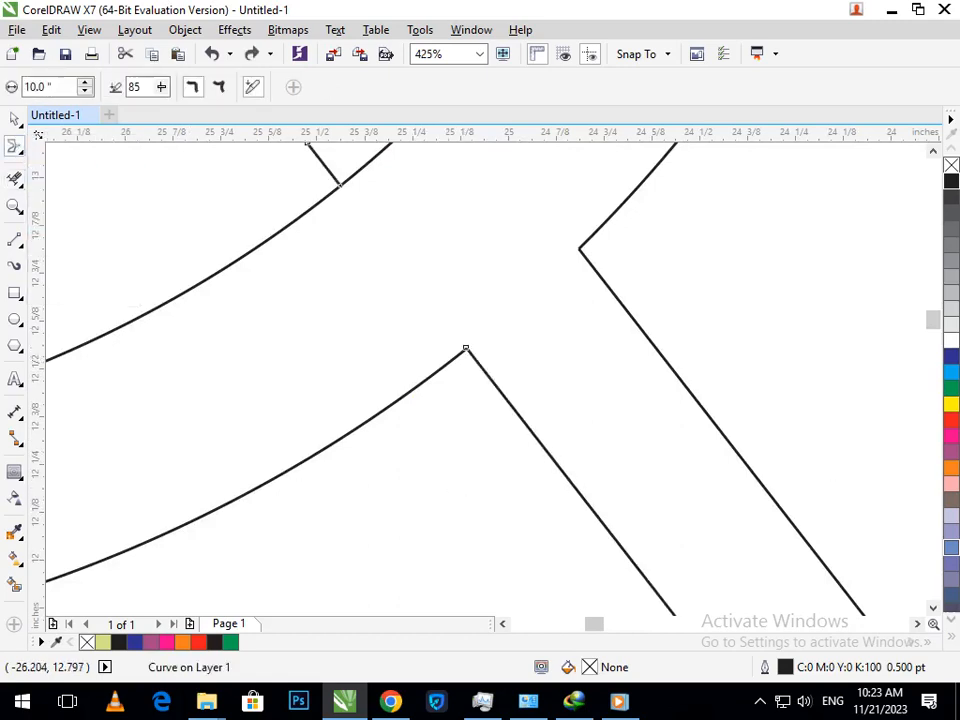
Step: Apply the Smooth tool to the corner where the middle circle meets the left short line, and deselect everything
click(19, 151)
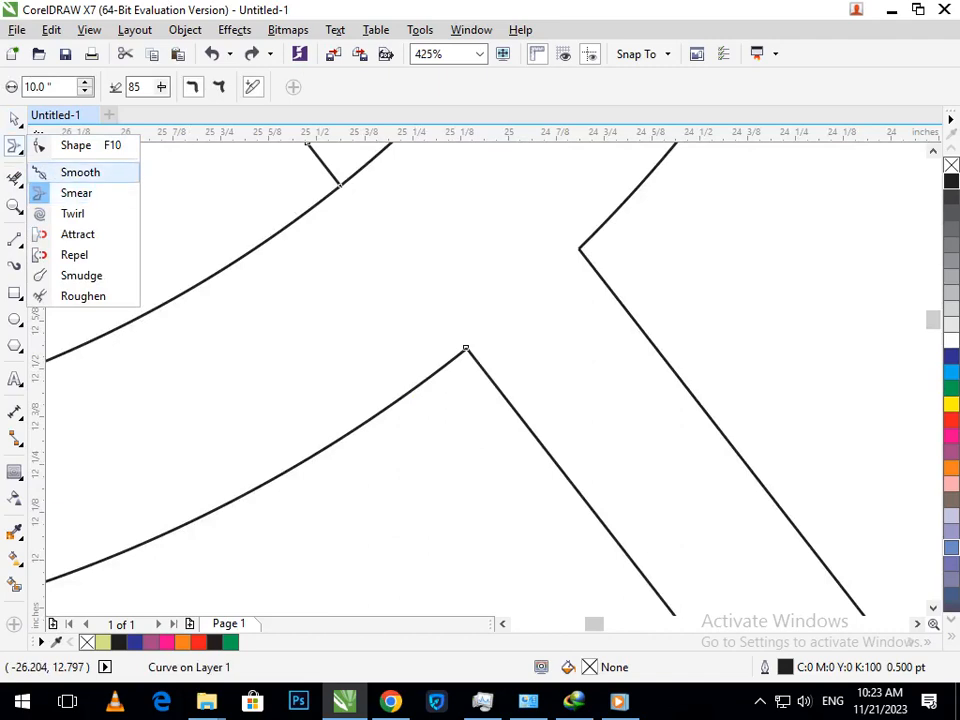
click(80, 172)
mouse_move(466, 352)
mouse_down()
mouse_move(455, 412)
mouse_move(459, 396)
mouse_up()
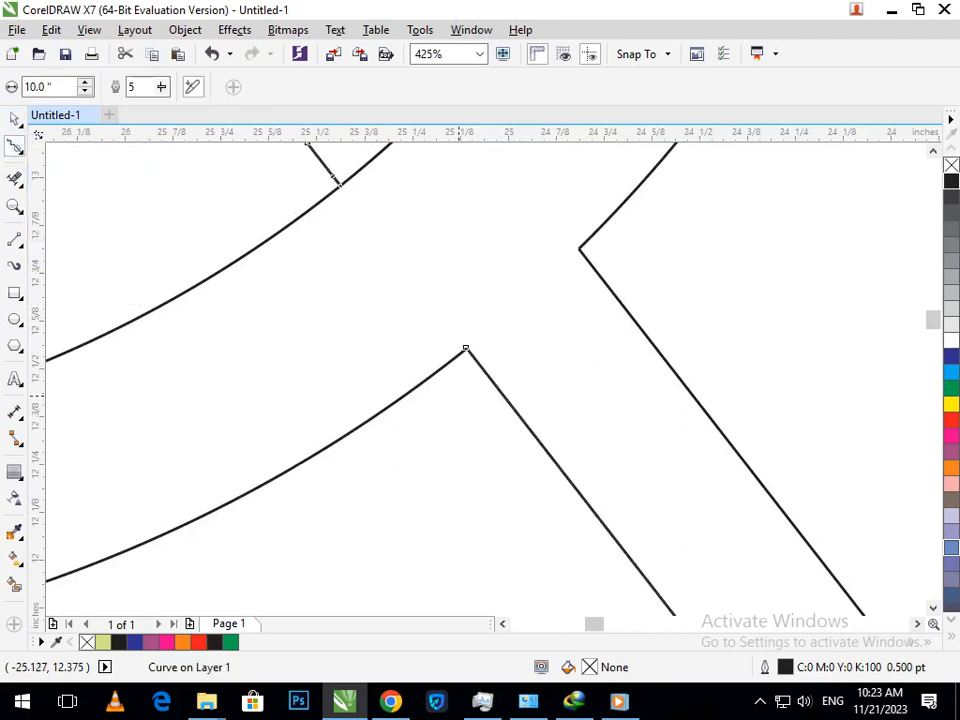
scroll(443, 389, down, 4)
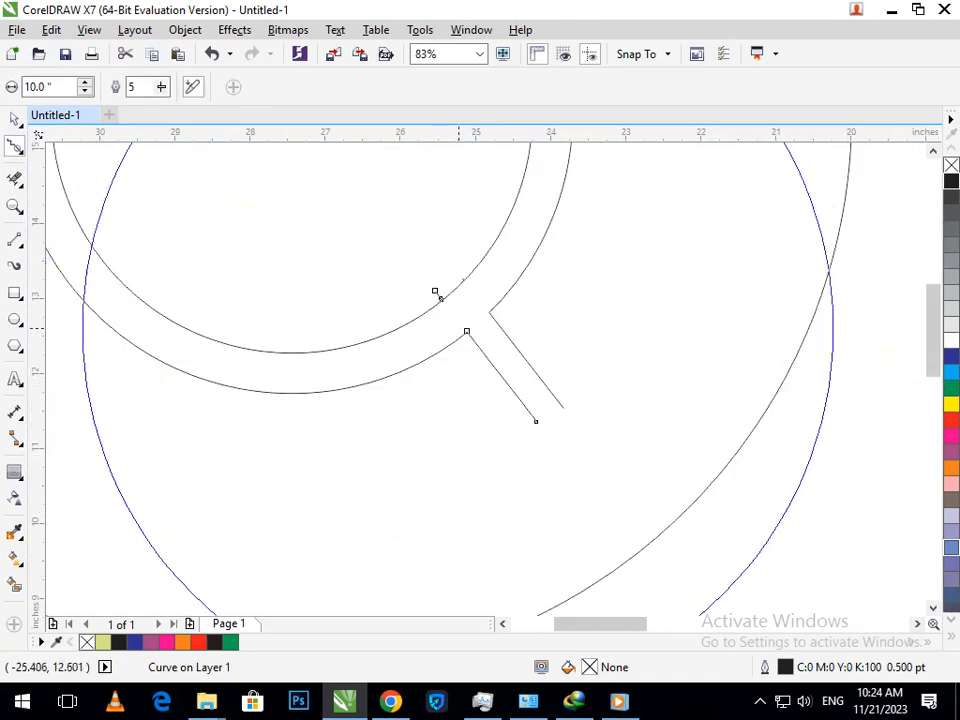
click(16, 119)
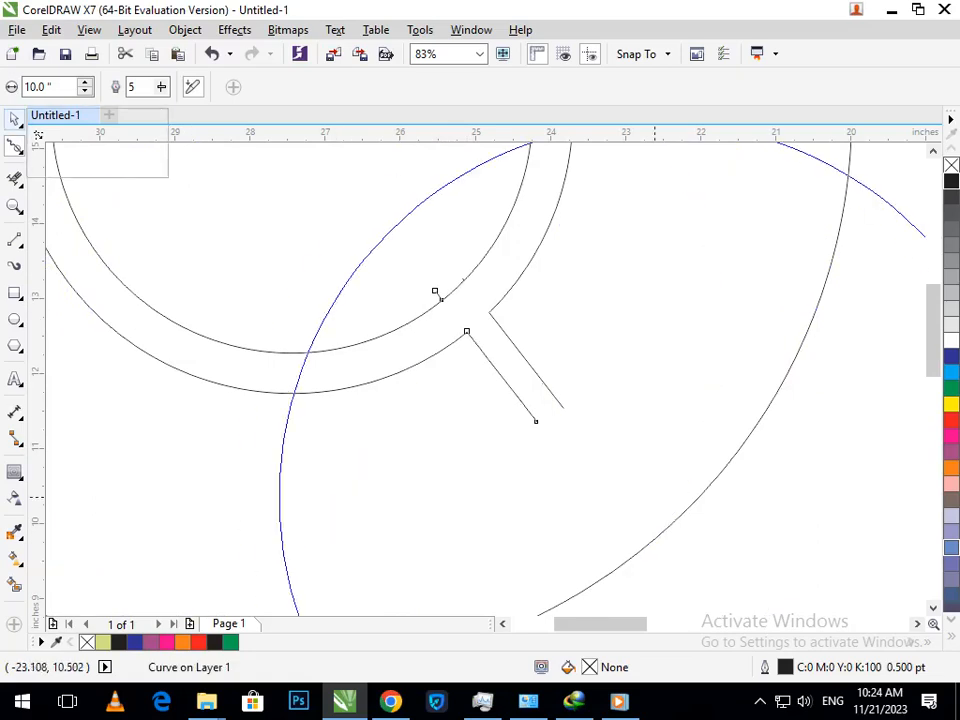
key(Escape)
scroll(526, 458, down, 3)
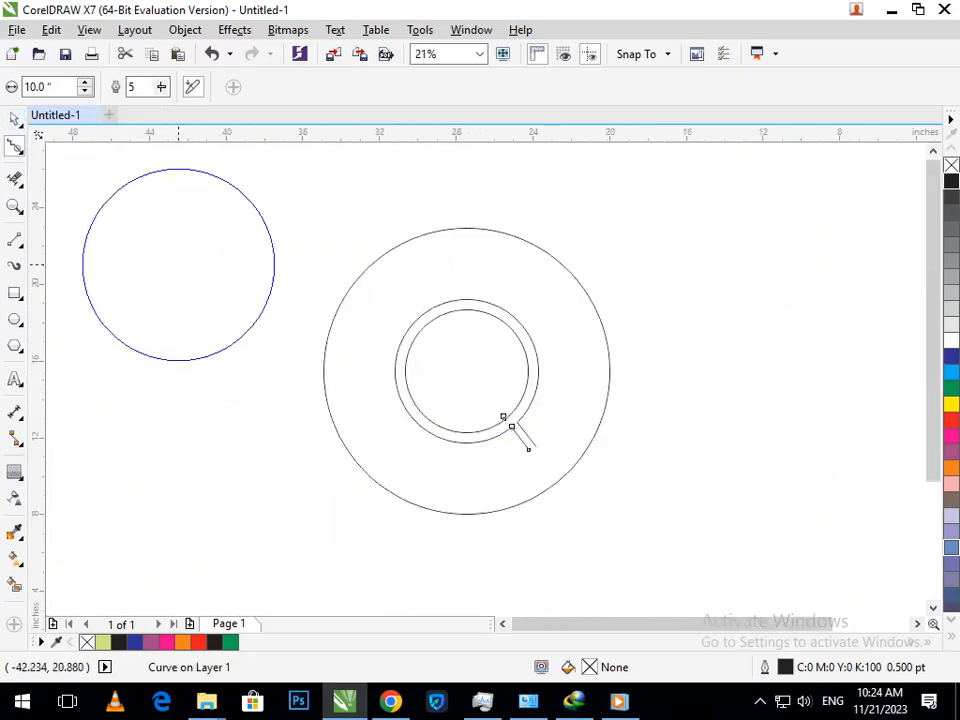
key(space)
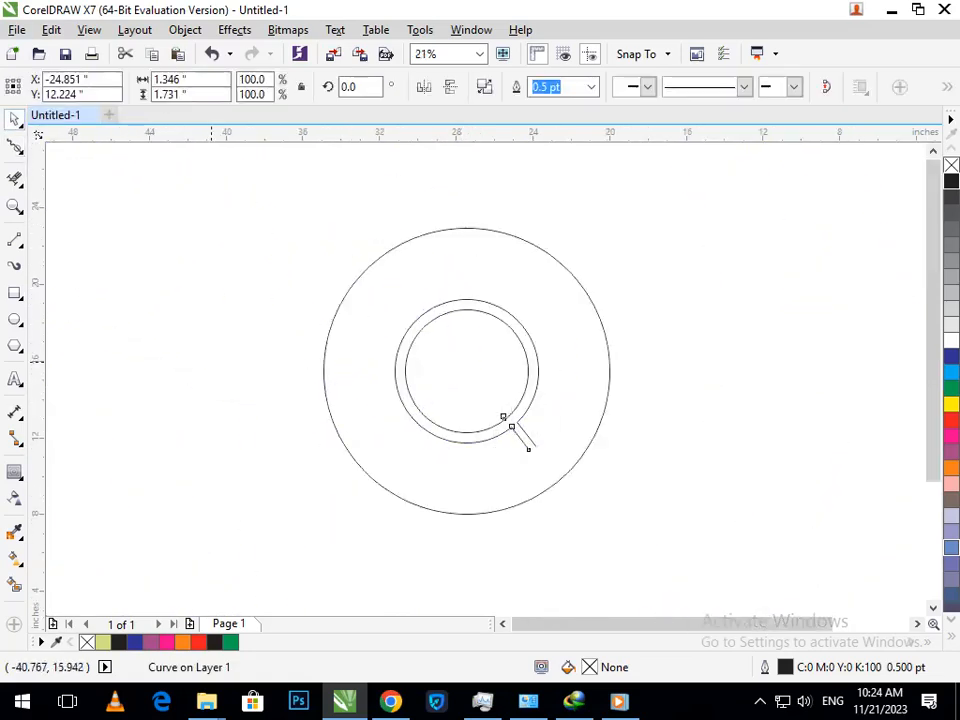
key(Escape)
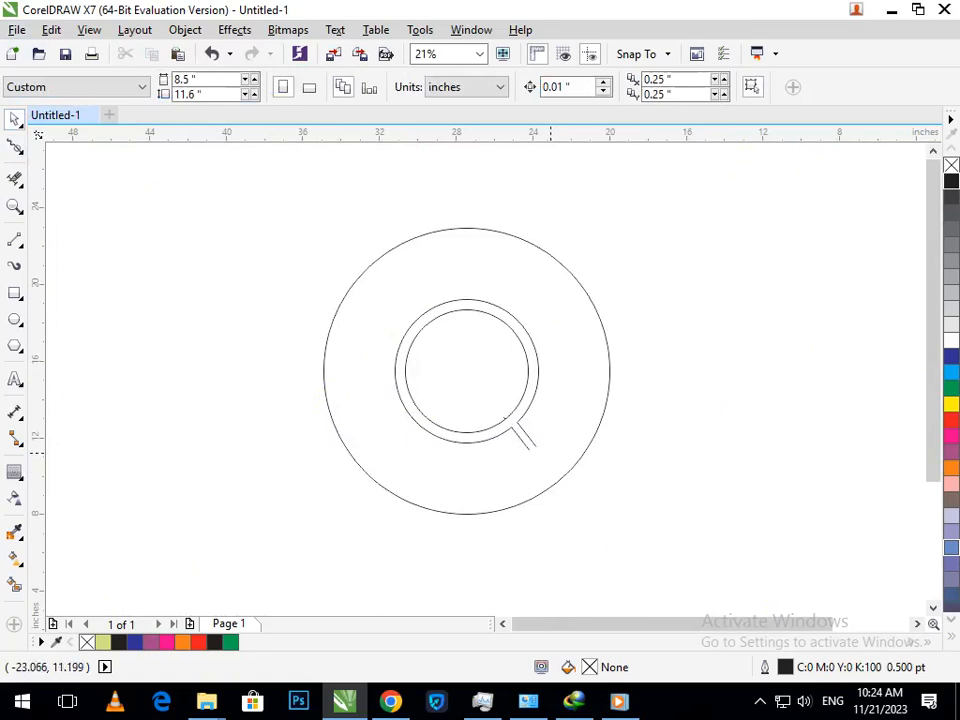
mouse_move(600, 527)
mouse_down()
mouse_move(526, 464)
mouse_move(586, 510)
mouse_up()
Step: Draw two parallel 45-degree lines, about 7.9 and 8.5 inches wide, from the ring opening across the circles to the outer circle's upper left
click(15, 240)
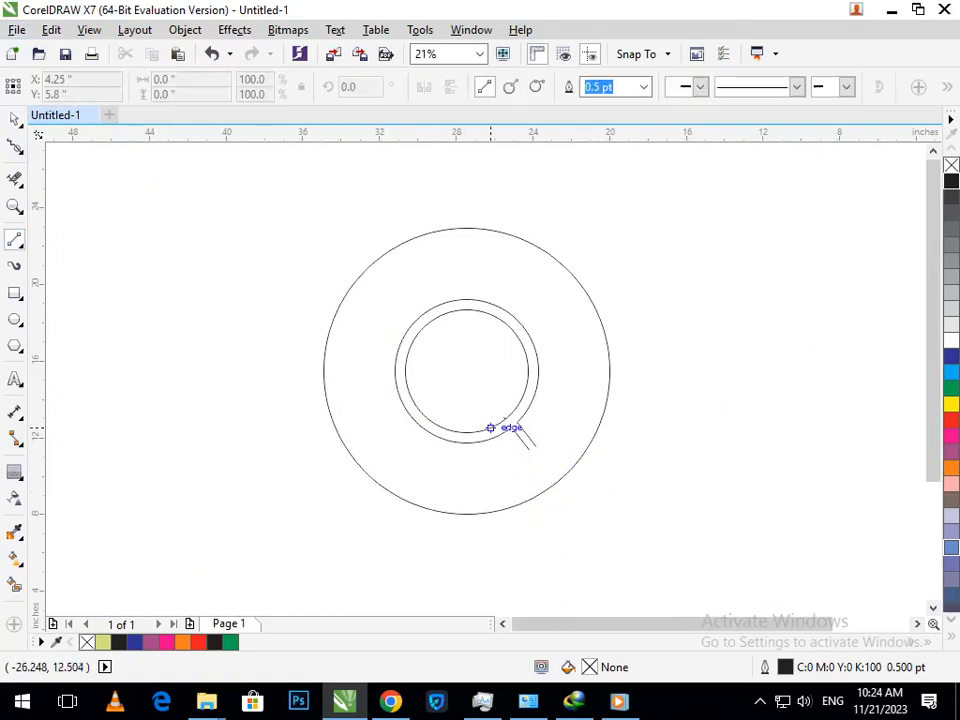
drag(511, 428, 358, 273)
drag(515, 422, 352, 257)
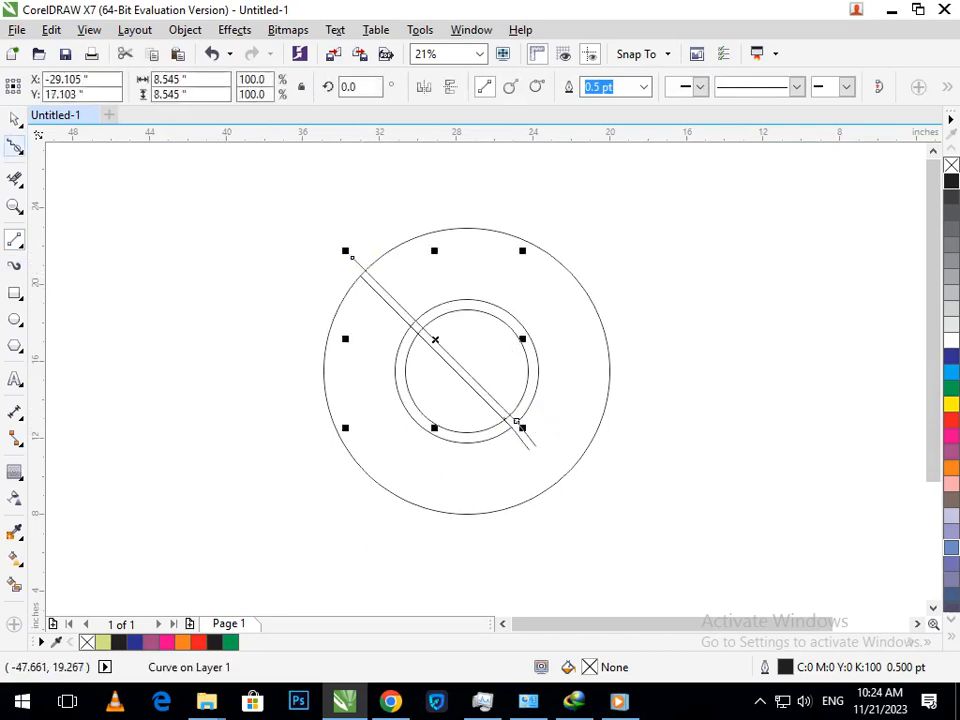
click(15, 119)
click(338, 341)
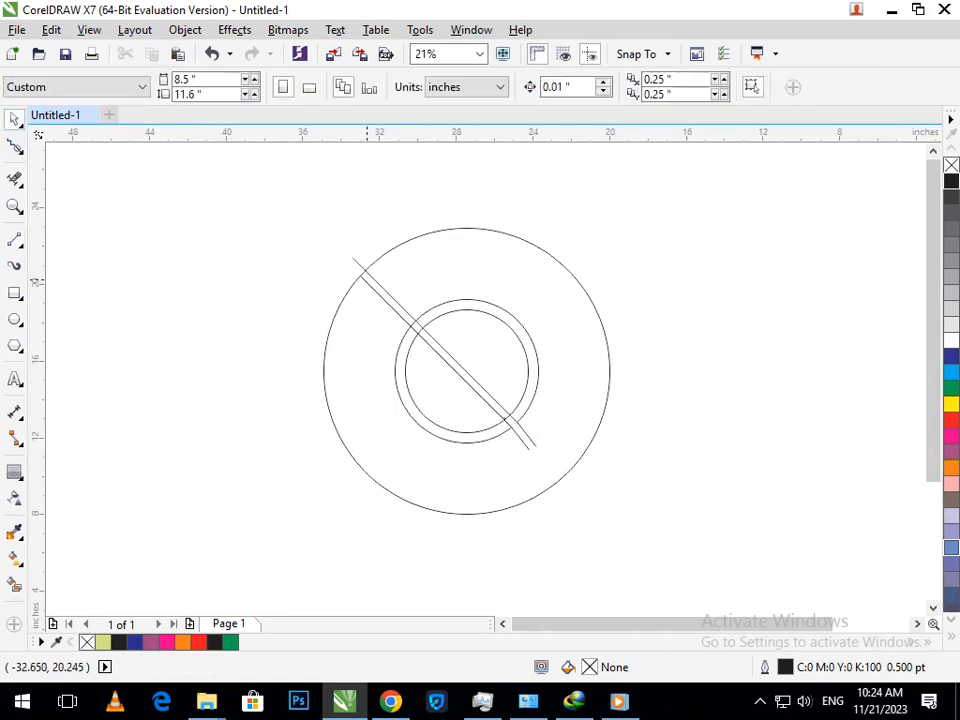
Step: Create a copy of the two long diagonal lines rotated to 270 degrees so that it crosses the originals near the circles' centre
click(356, 269)
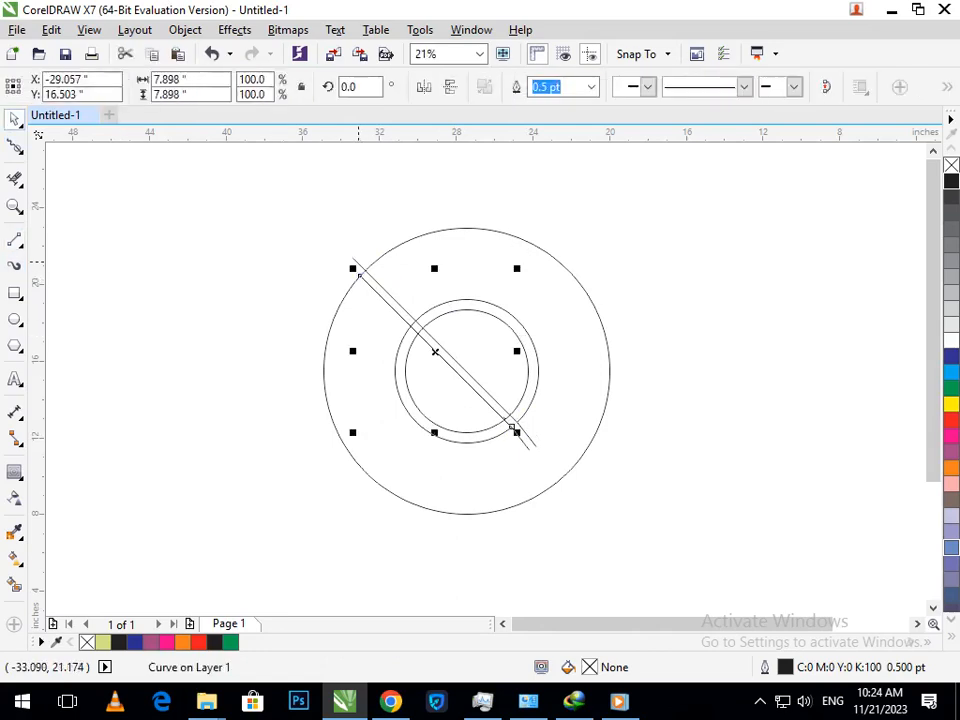
shift+click(358, 258)
click(389, 305)
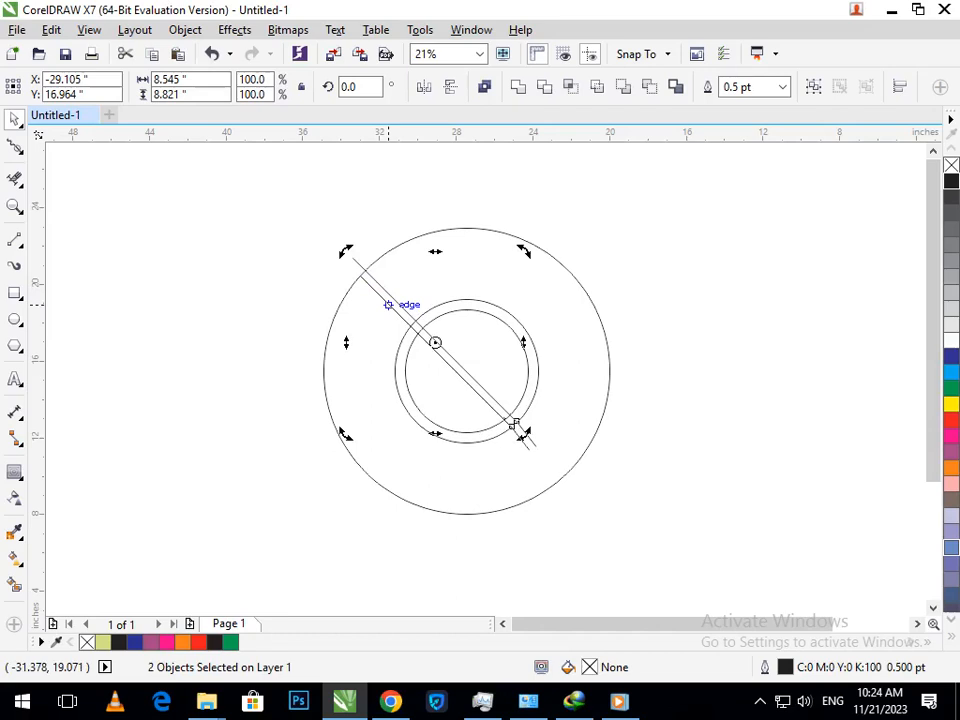
drag(349, 435, 165, 233)
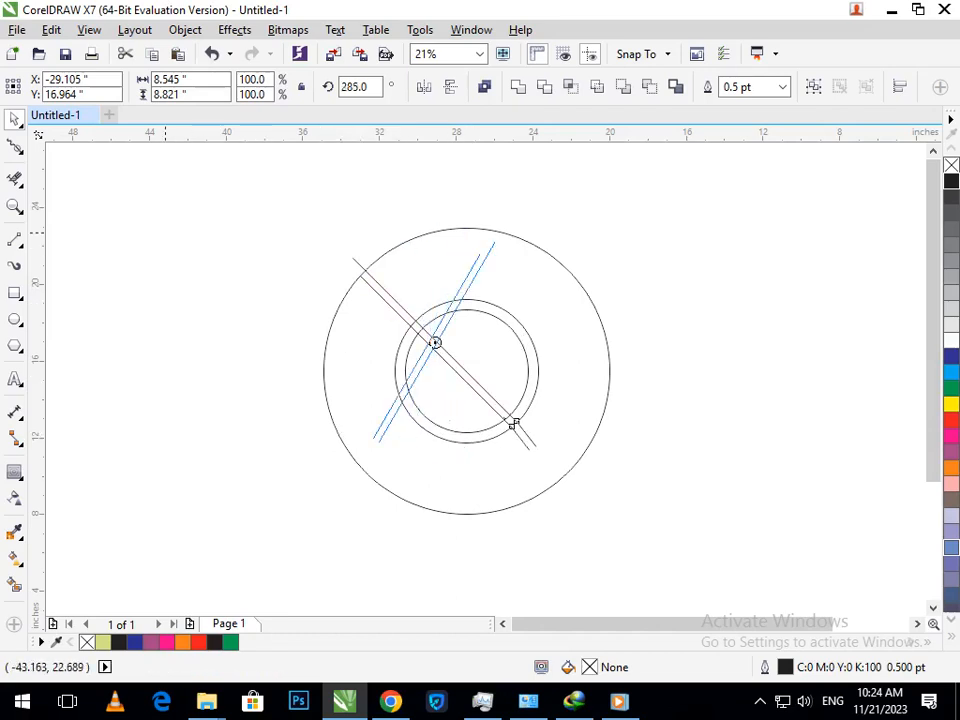
key(Escape)
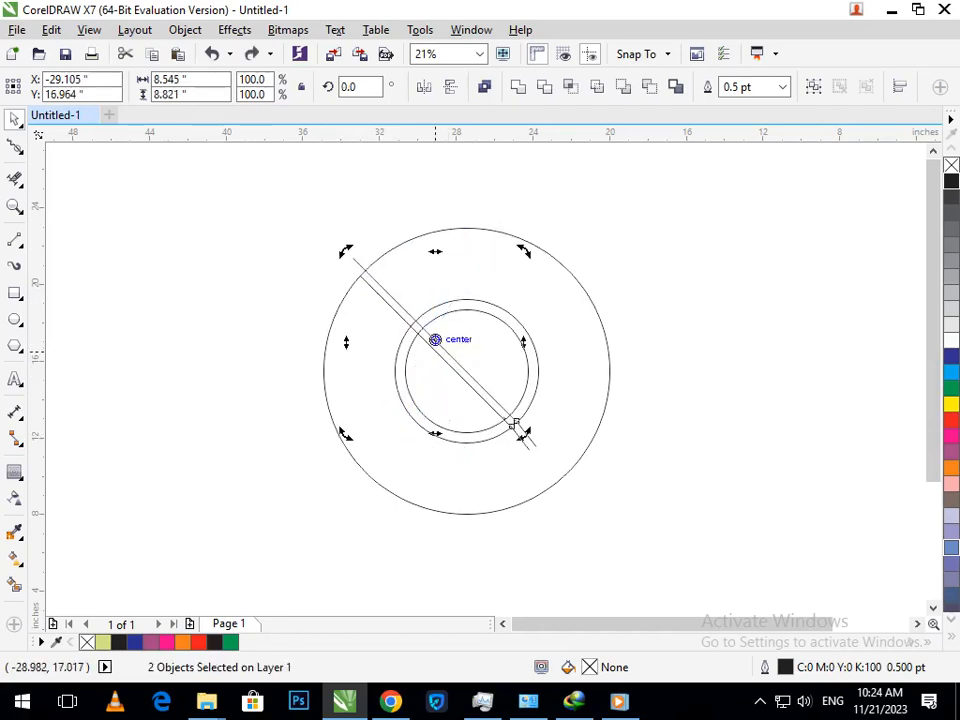
drag(435, 343, 467, 371)
drag(348, 434, 309, 336)
drag(513, 480, 514, 480)
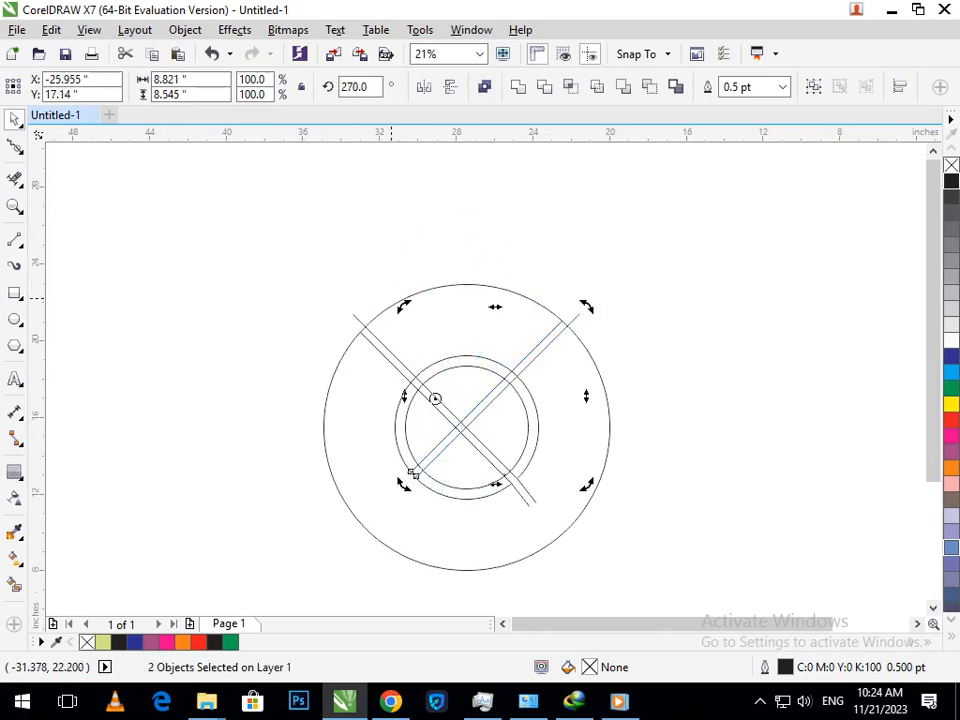
Step: Shift the rotated pair of lines down-left along its direction so its lower ends extend past the middle circle
click(466, 425)
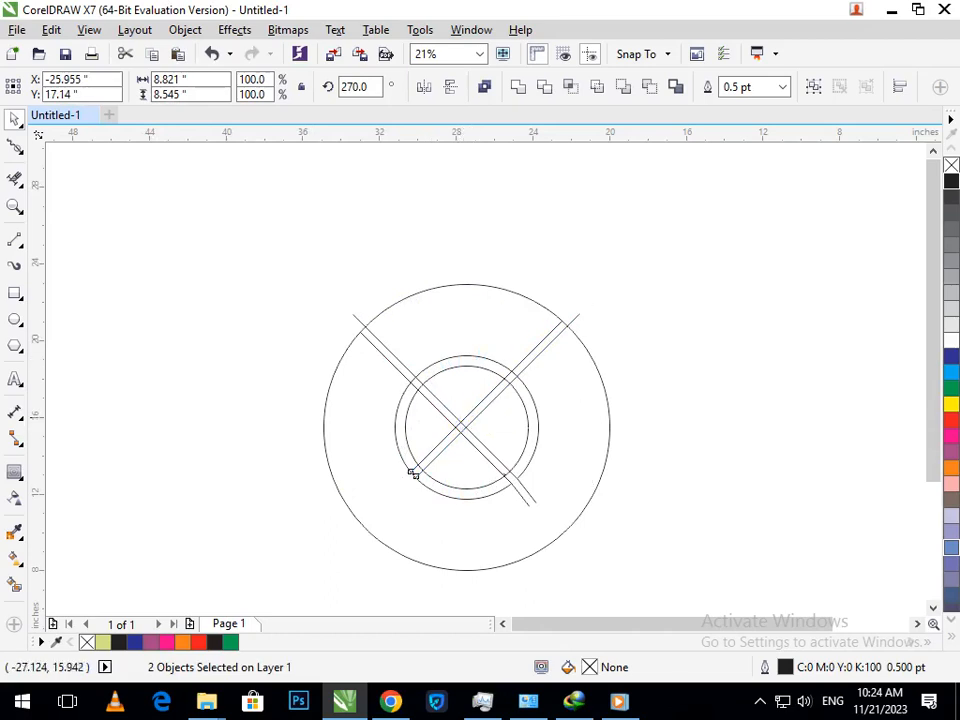
drag(412, 473, 412, 474)
key(Escape)
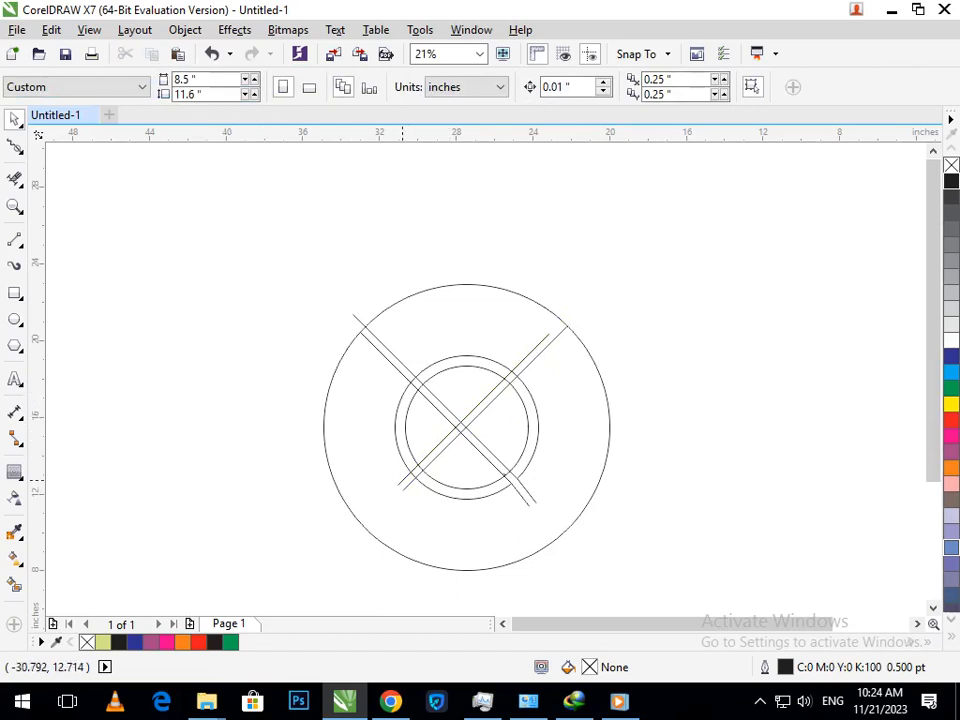
Step: Place parallel copies of the rising diagonal line on both sides of the central pair, cutting across the two inner circles
drag(403, 480, 435, 519)
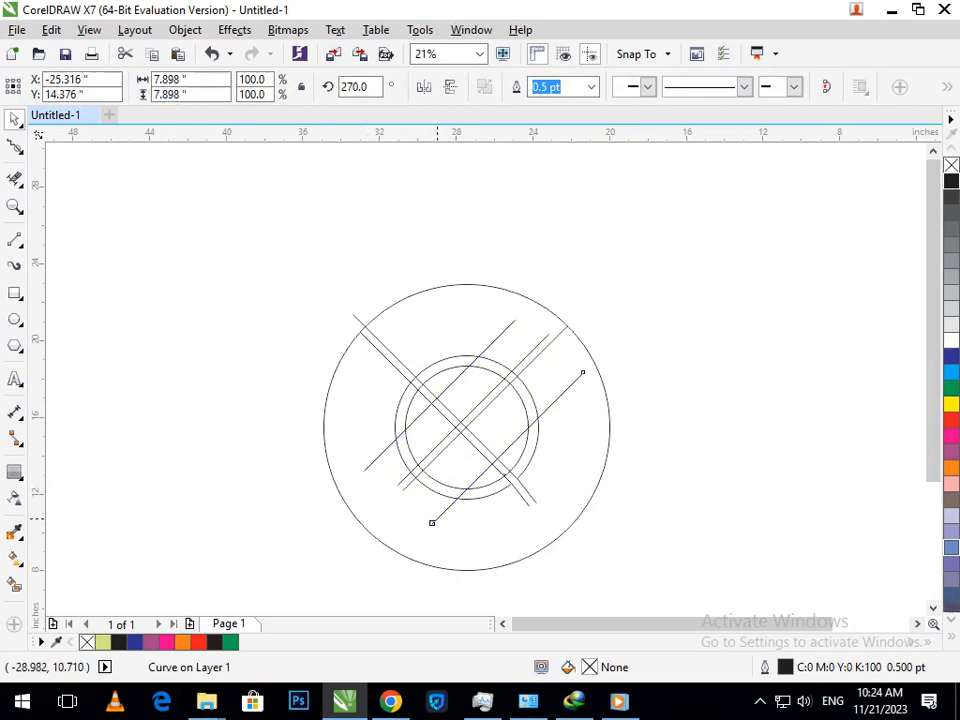
click(436, 519)
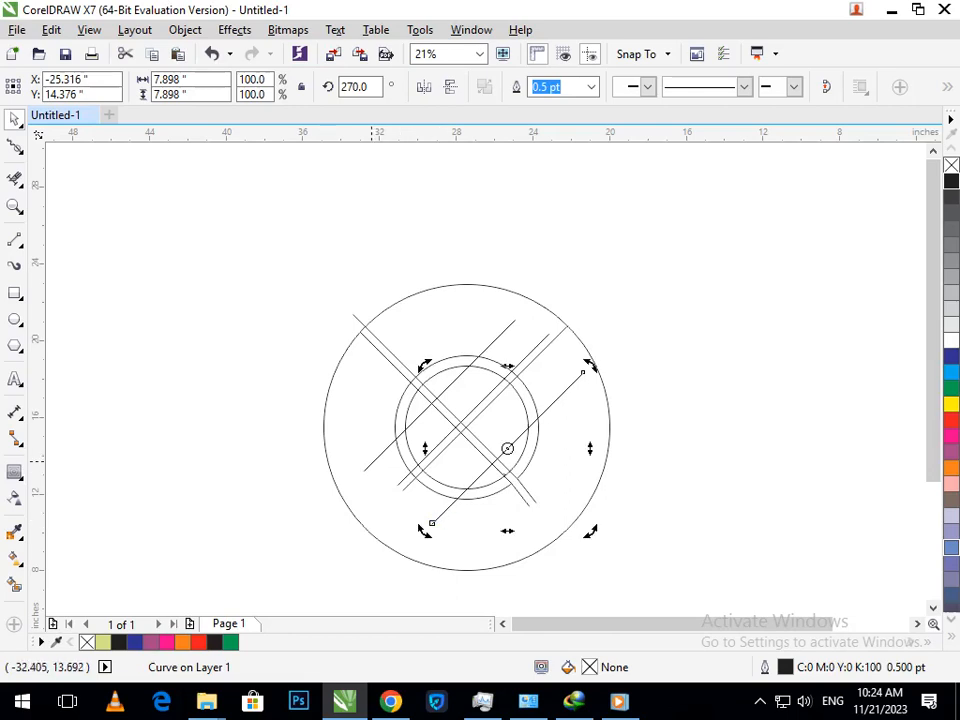
click(371, 462)
click(372, 462)
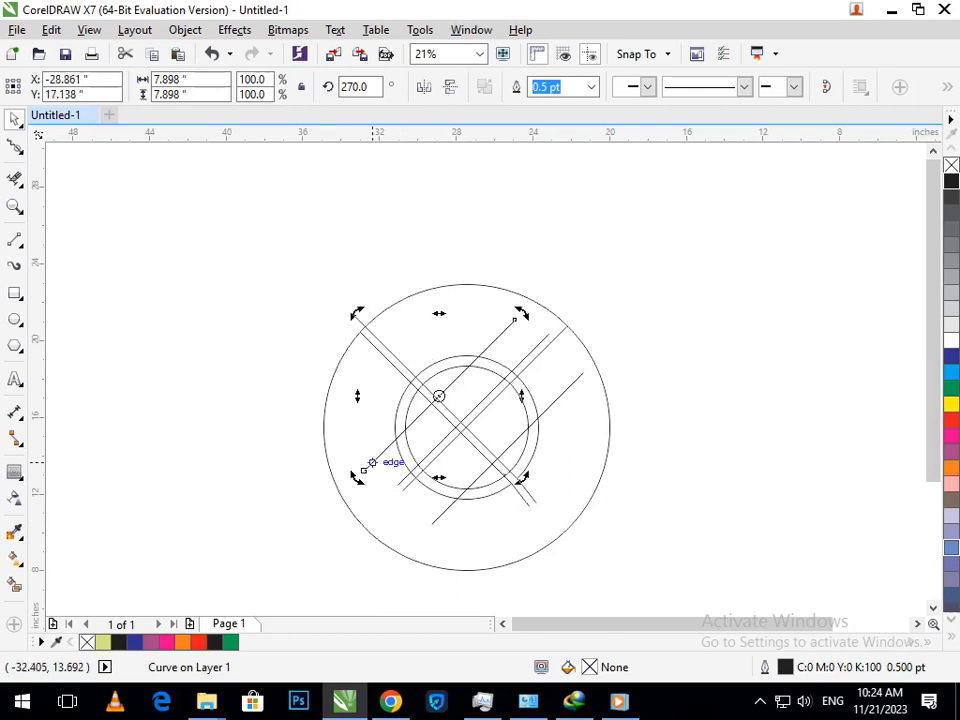
click(183, 453)
Step: Add two perpendicular falling diagonal lines from a rotated copy, one on each side of the centre, forming a square inside the innermost circle
drag(439, 517, 607, 578)
right_click(412, 516)
click(412, 516)
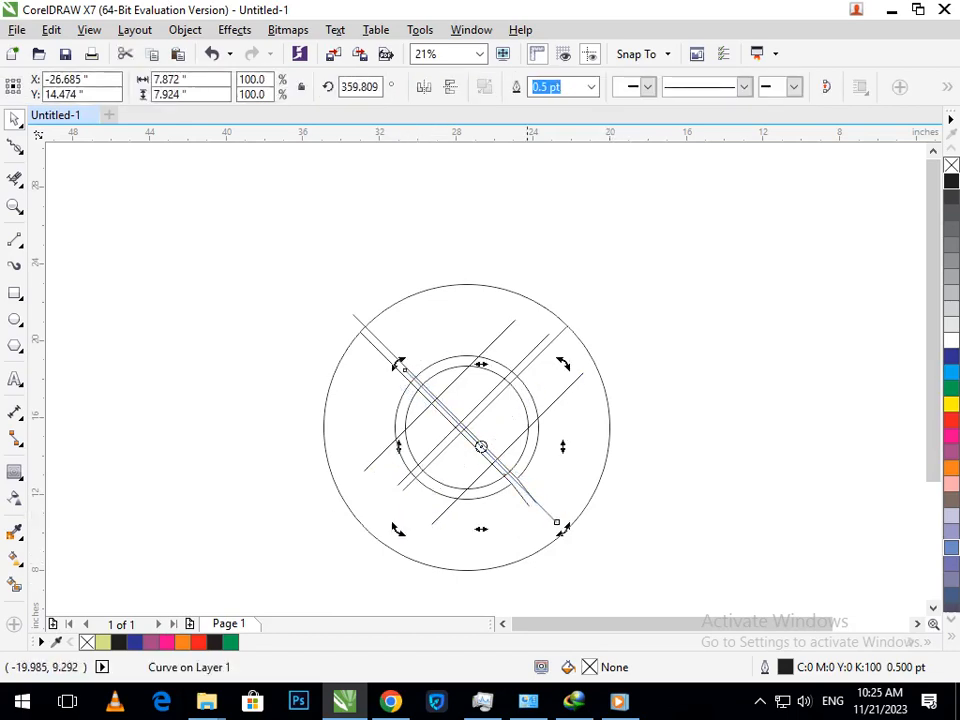
click(489, 453)
drag(486, 448, 528, 426)
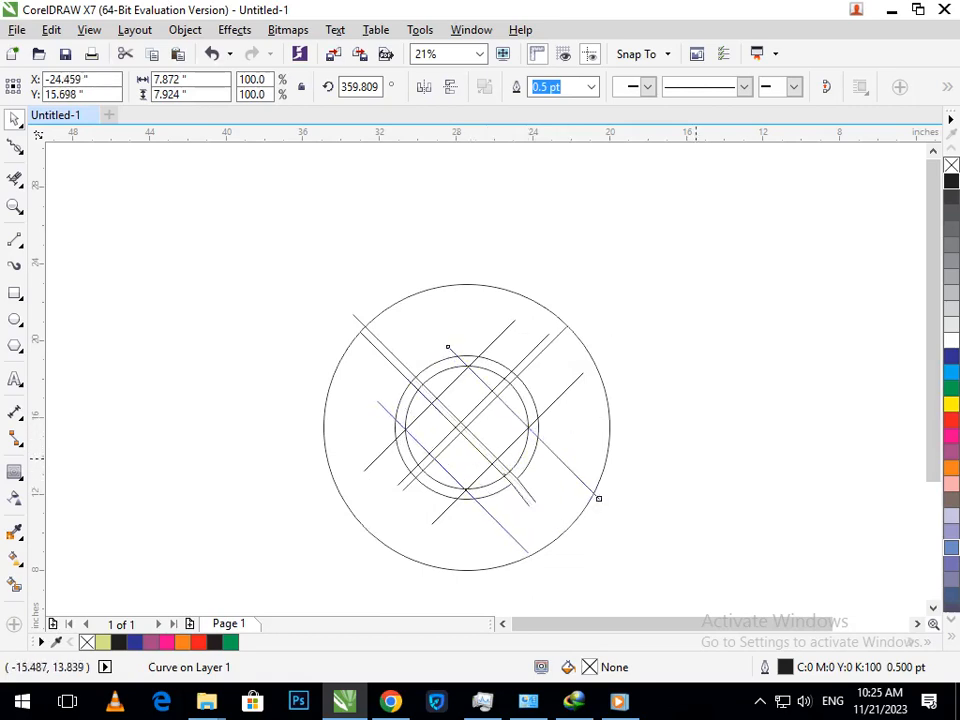
click(696, 458)
Step: Draw short lines across the crossing bands just outside the middle circle at the upper left, upper right and lower right
click(14, 585)
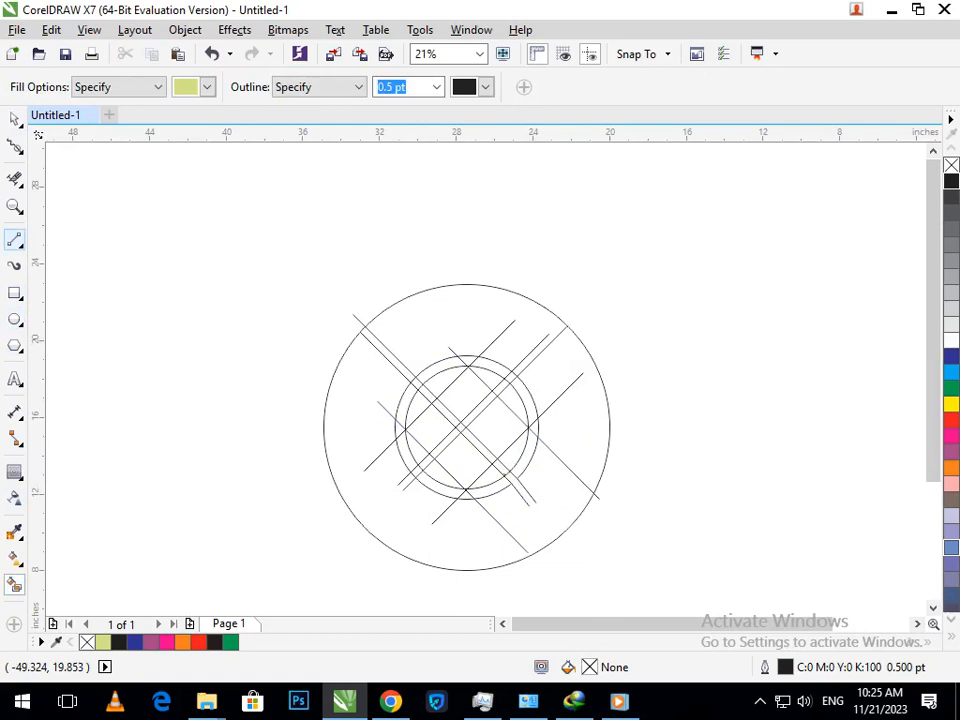
click(14, 240)
drag(421, 345, 368, 399)
drag(519, 346, 552, 383)
drag(541, 482, 501, 512)
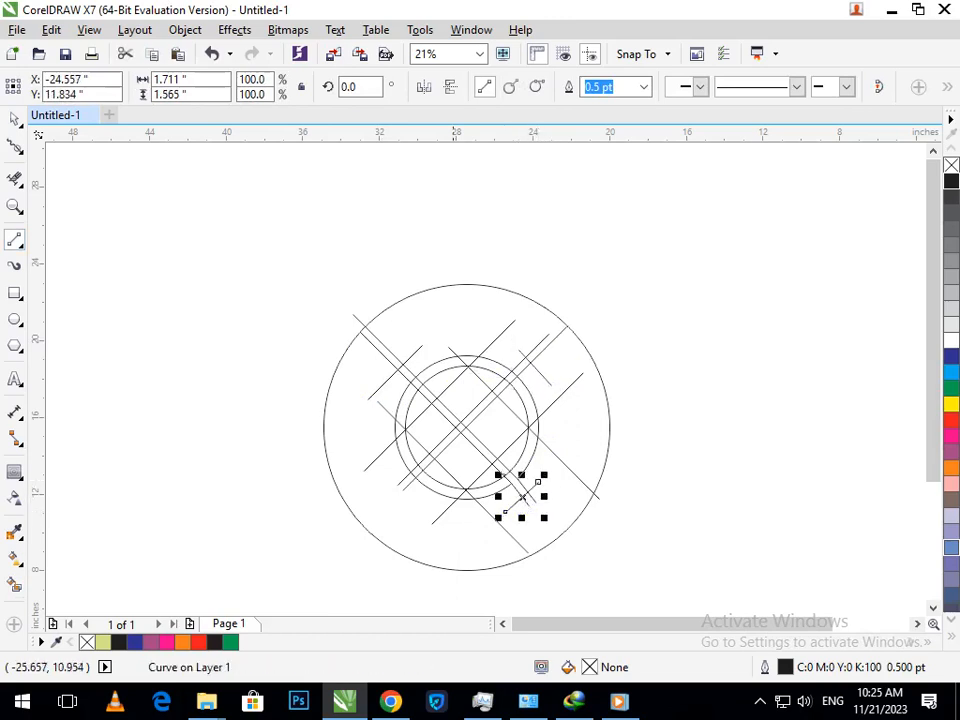
Step: Draw a short falling diagonal line across the lower-left ends of the rising band, nudged slightly up and right to meet them
drag(384, 478, 420, 504)
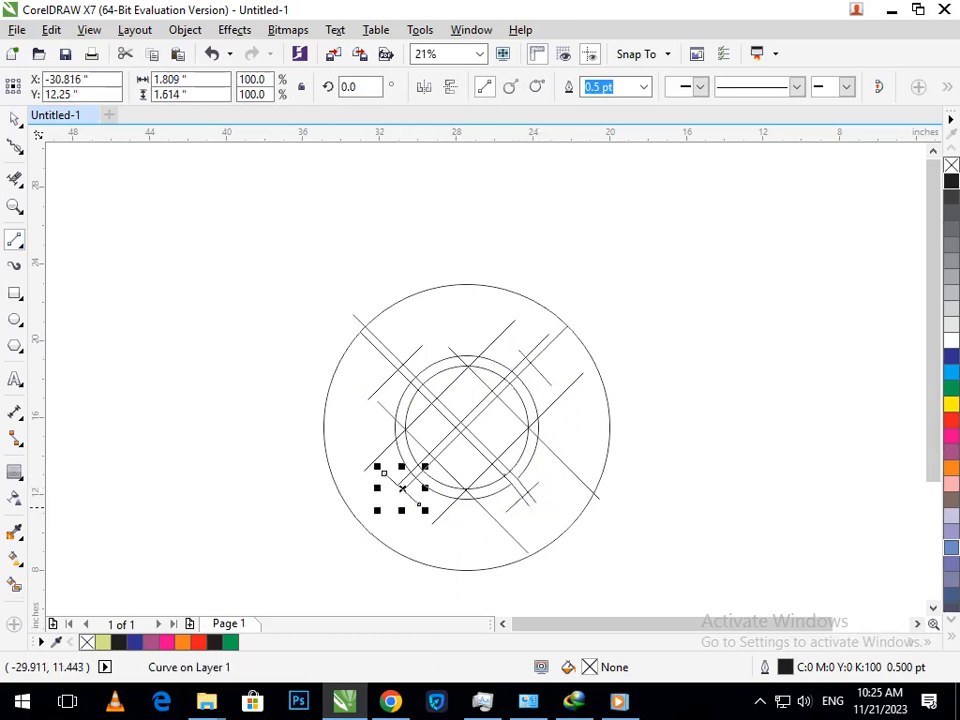
key(Up)
key(Up)
key(Up)
key(Right)
key(Right)
key(Right)
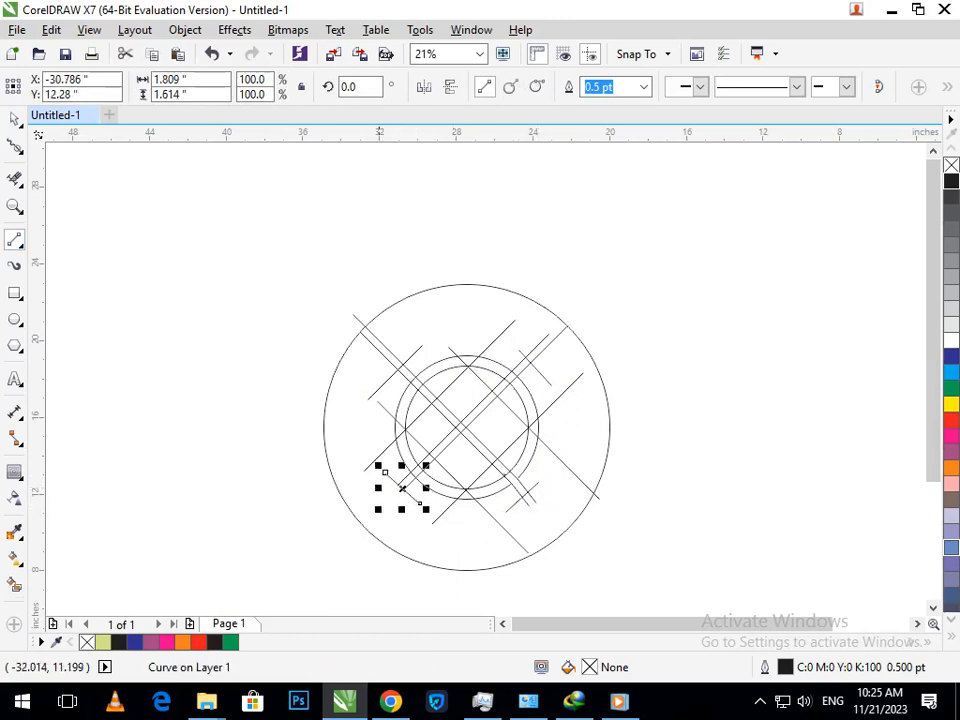
Step: Trim the upper-left band with Virtual Segment Delete into a short capped arm opening into the middle circle
scroll(426, 408, up, 3)
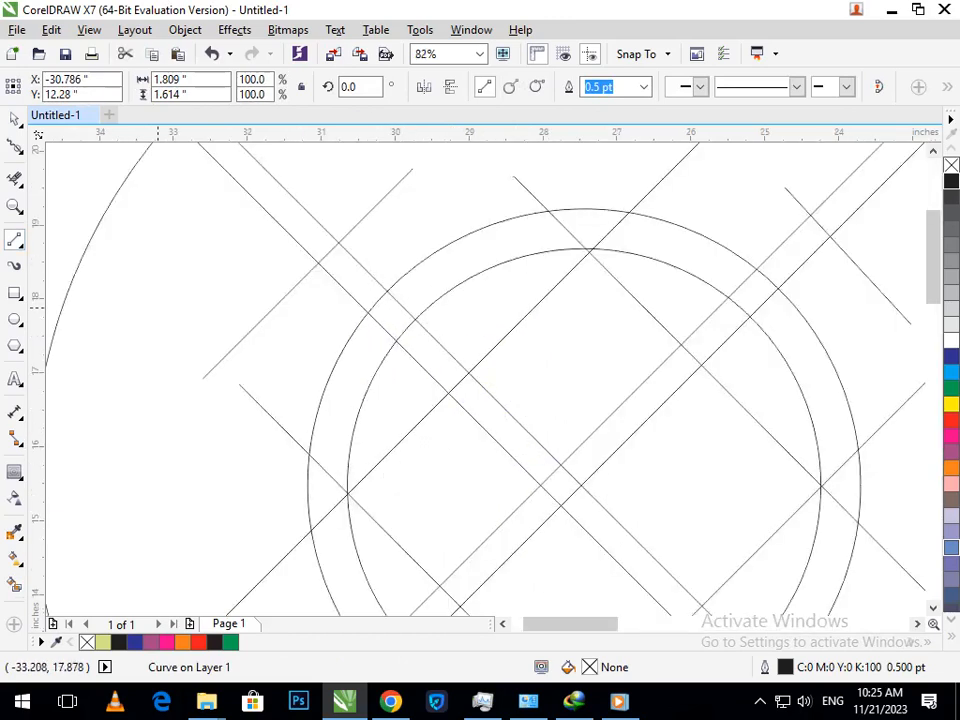
click(14, 179)
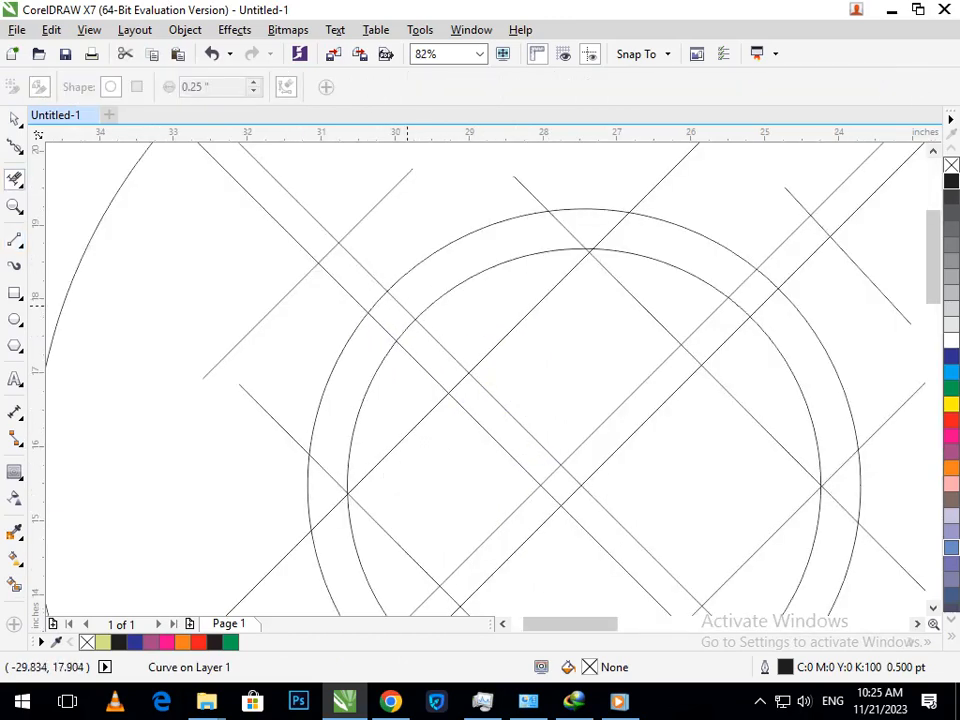
click(378, 305)
drag(319, 197, 256, 238)
drag(328, 212, 390, 246)
drag(268, 282, 318, 326)
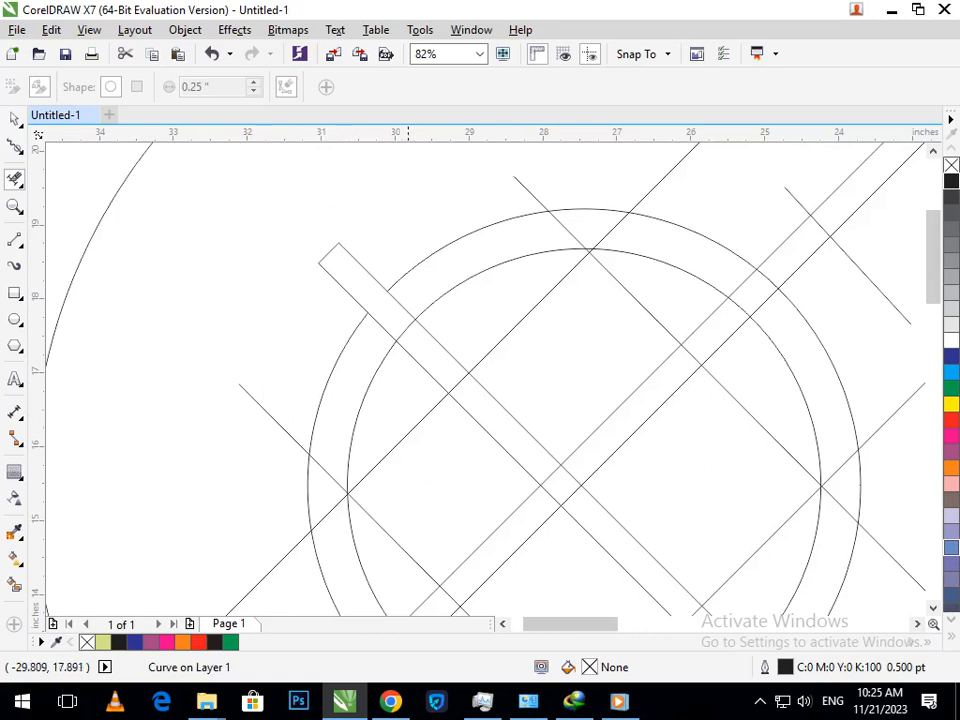
click(403, 299)
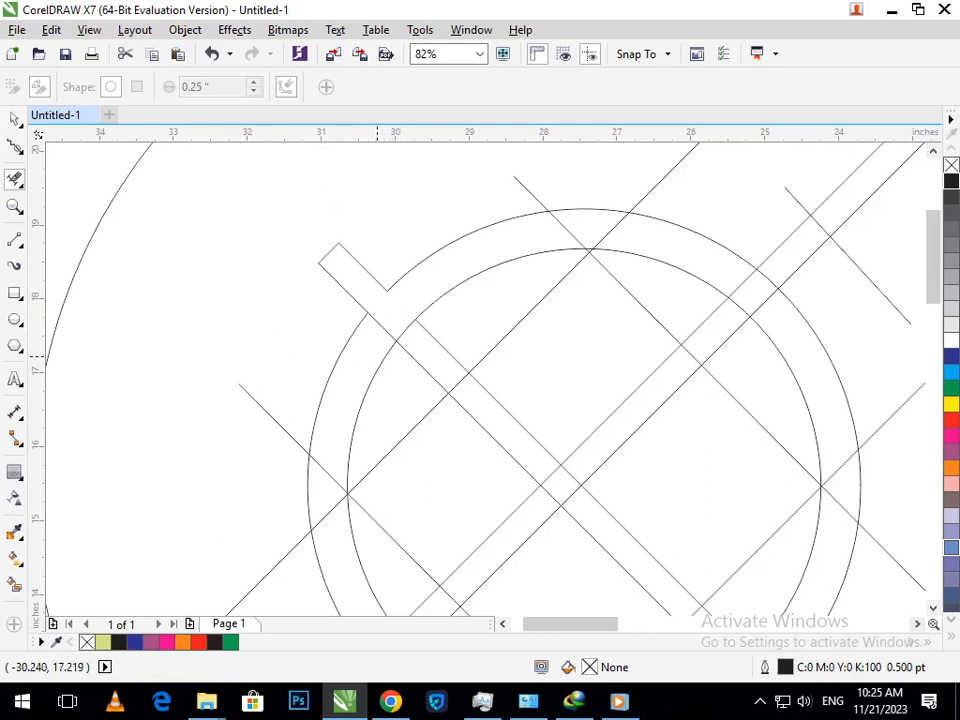
scroll(430, 387, down, 3)
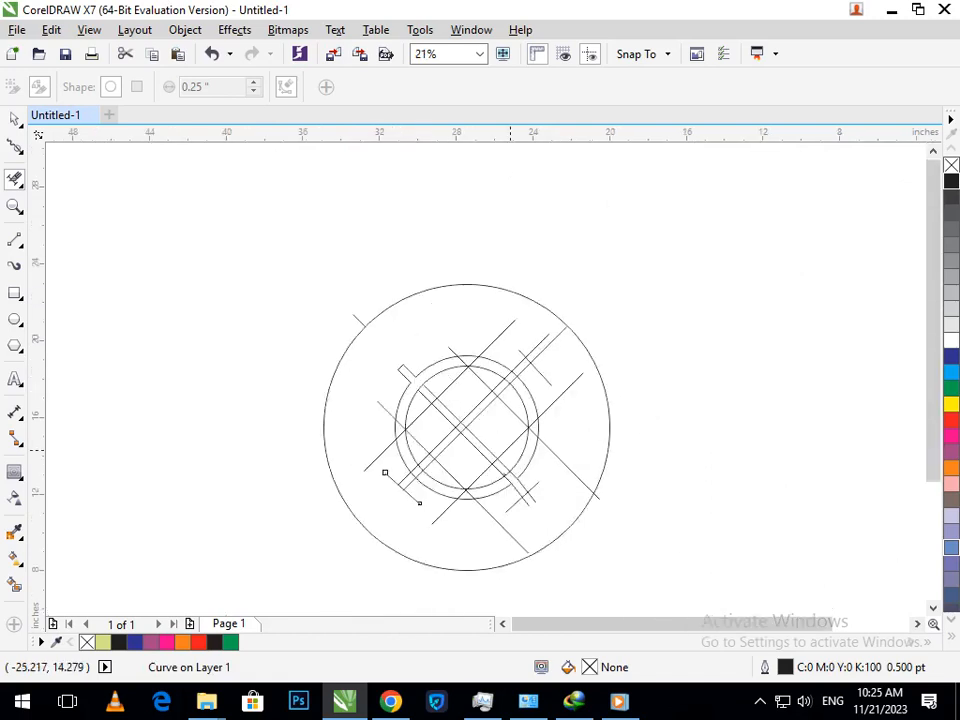
Step: Trim the upper-right band into an arm opening into the middle circle, removing its crossing segments and the ends beyond the cap line
scroll(488, 345, up, 4)
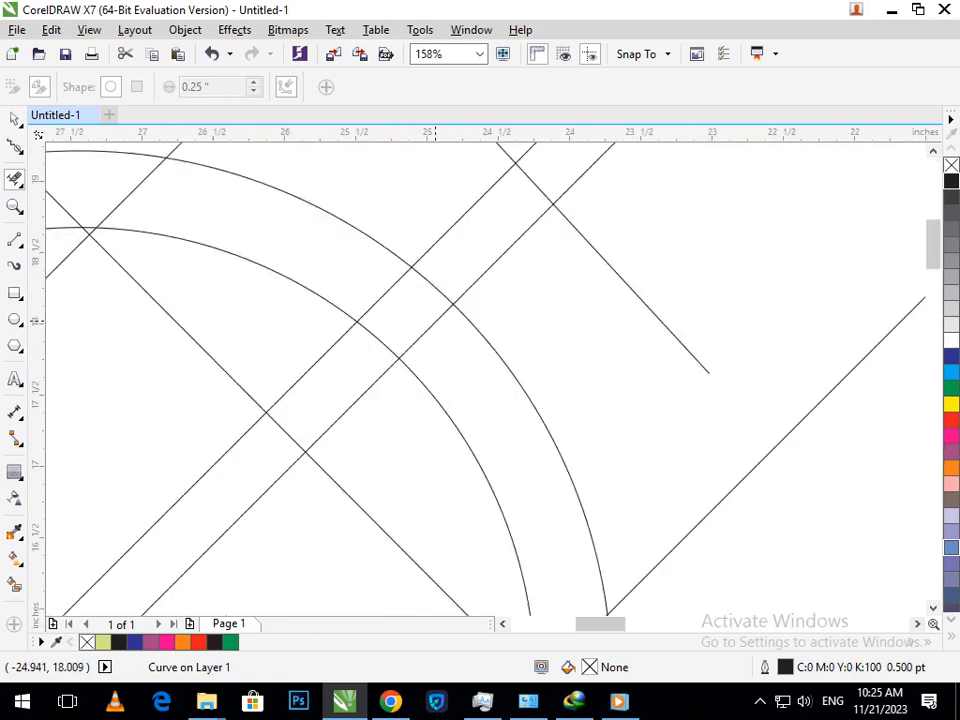
click(433, 288)
click(423, 330)
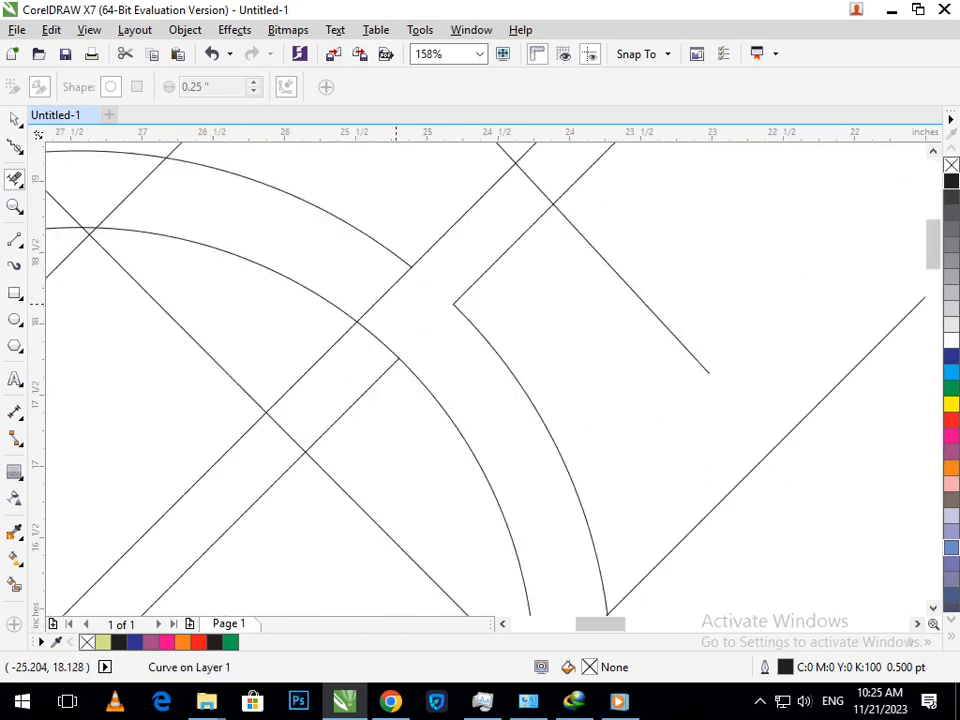
click(386, 294)
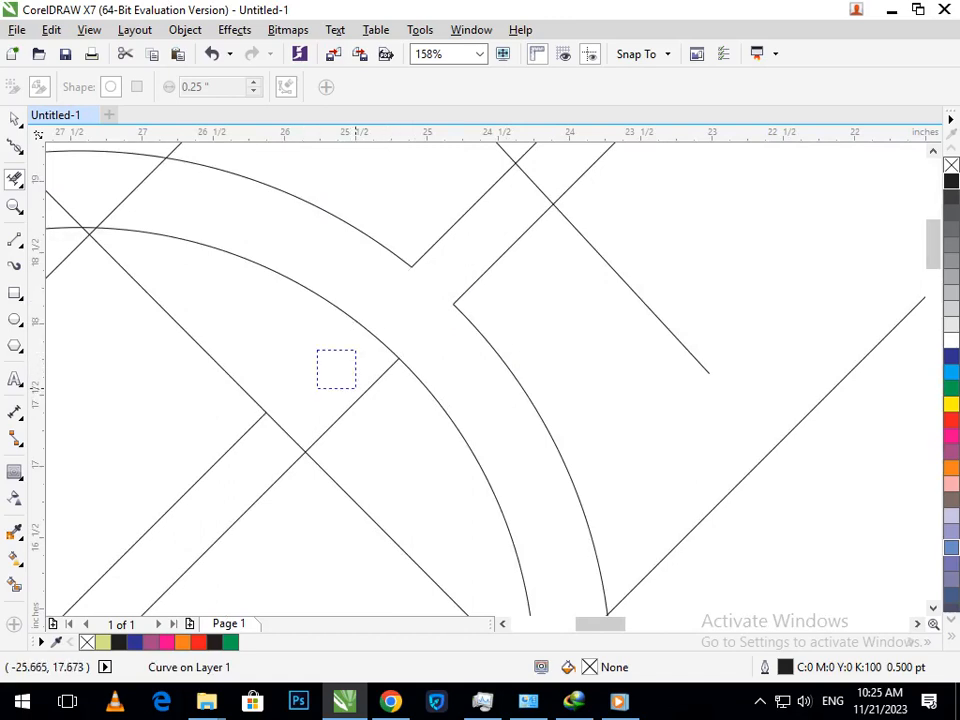
scroll(336, 368, down, 4)
key(ctrl+z)
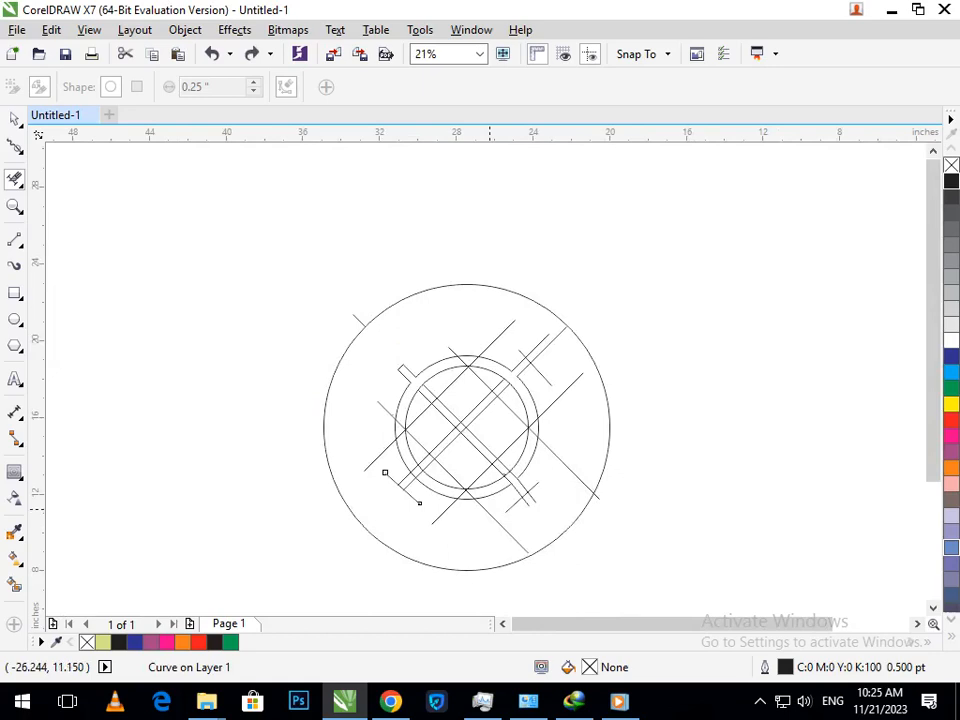
click(539, 343)
click(546, 347)
Step: Remove the diagonal line ends outside the middle circle's top and the small segments between the two inner circles there
click(490, 345)
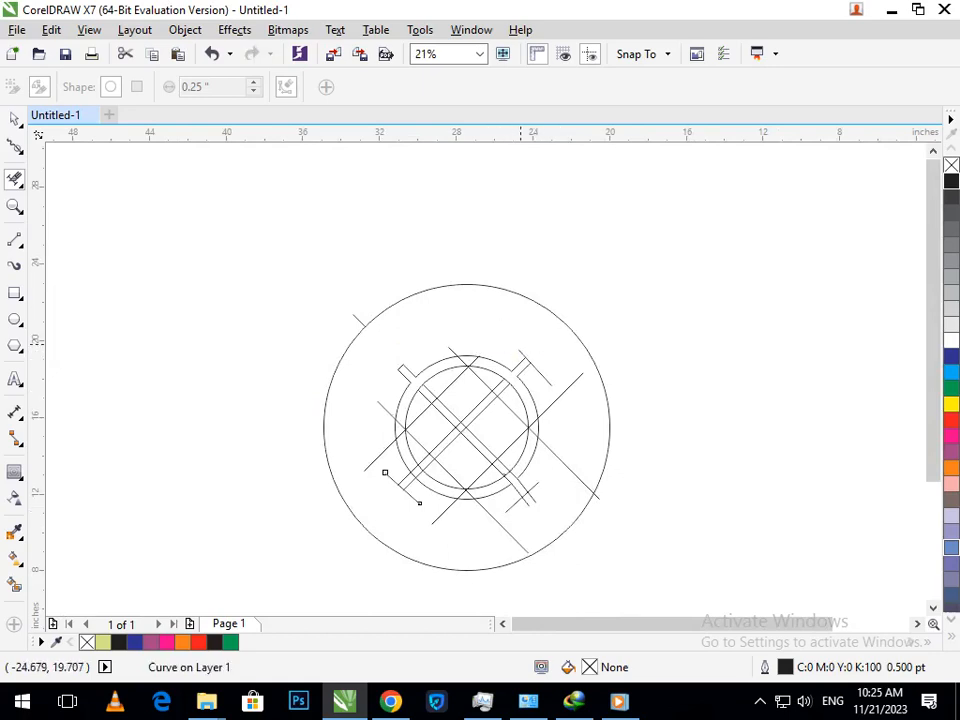
key(F2)
drag(409, 321, 549, 404)
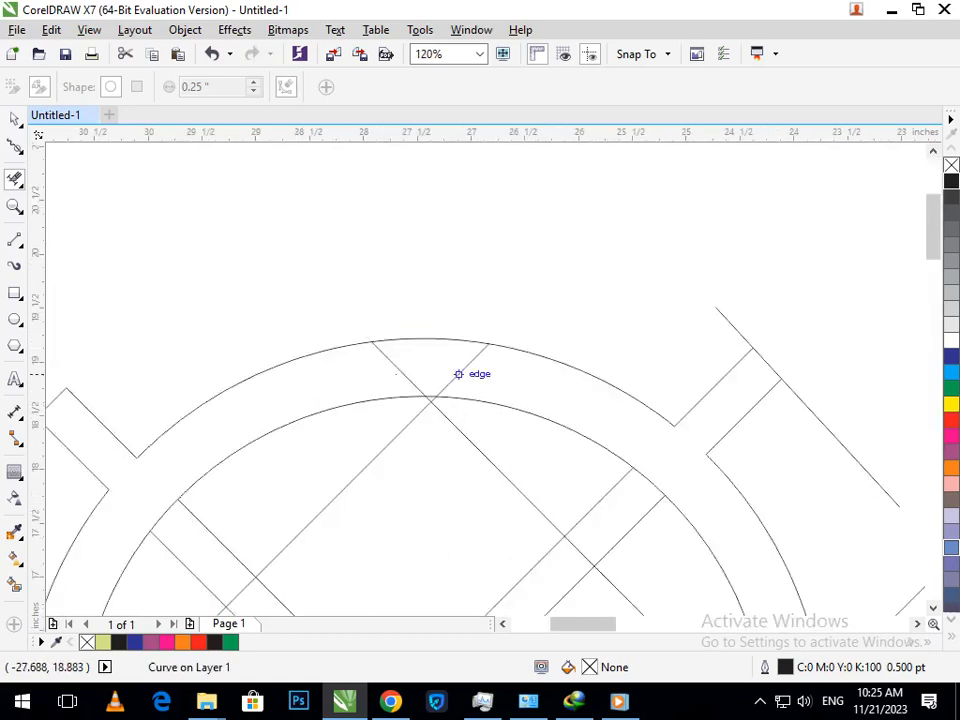
key(F3)
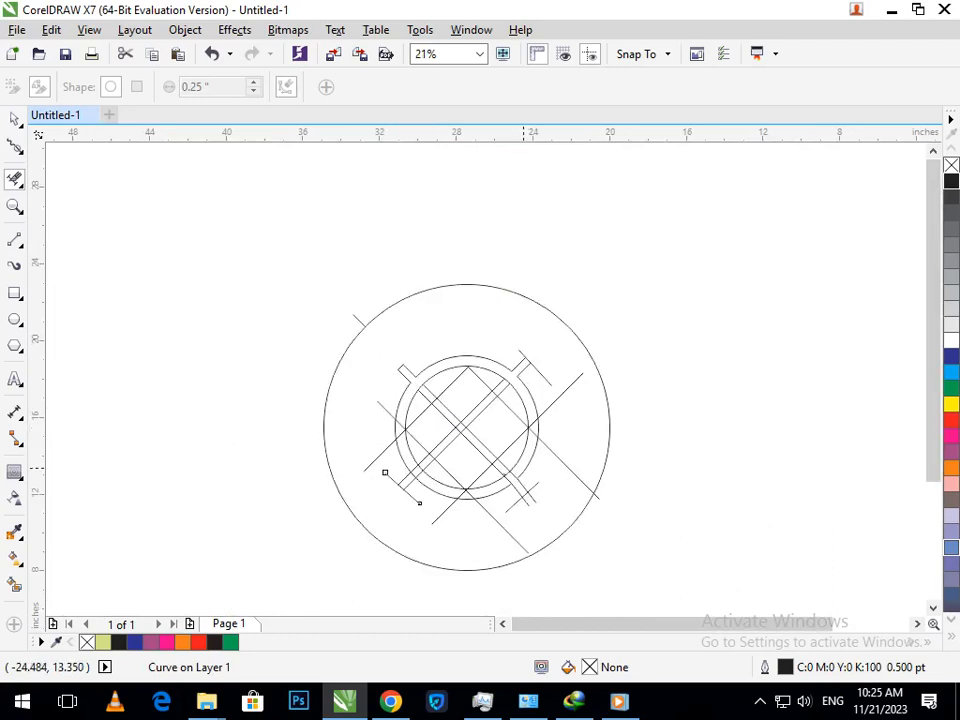
Step: Trim the lower-right band's cap line and overhanging ends to form a closed arm opening into the middle circle
key(F2)
drag(471, 461, 581, 529)
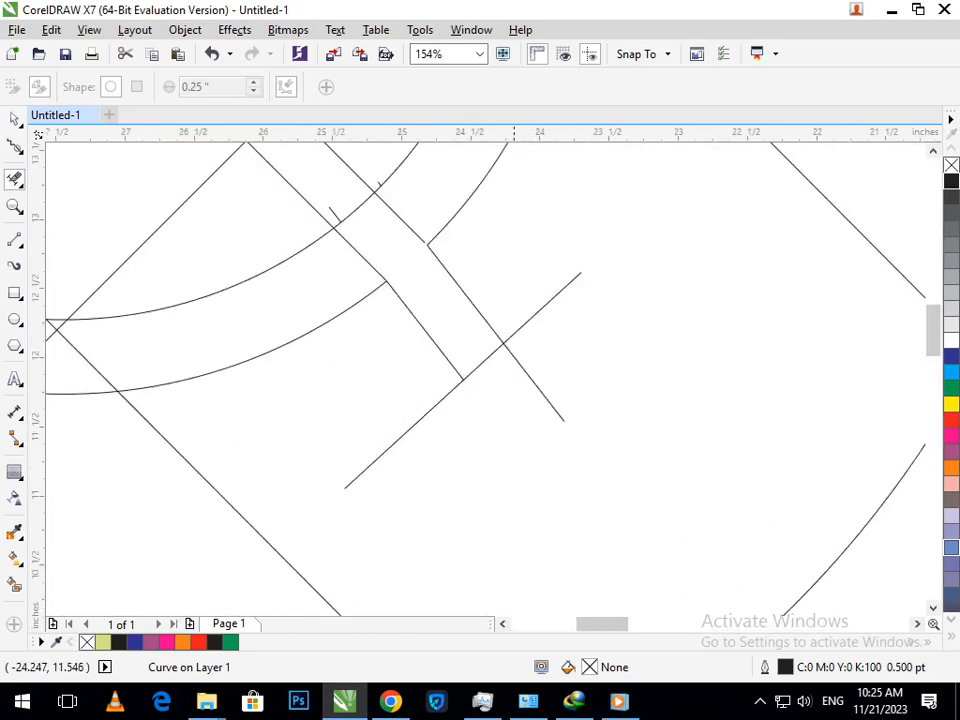
click(516, 331)
click(422, 416)
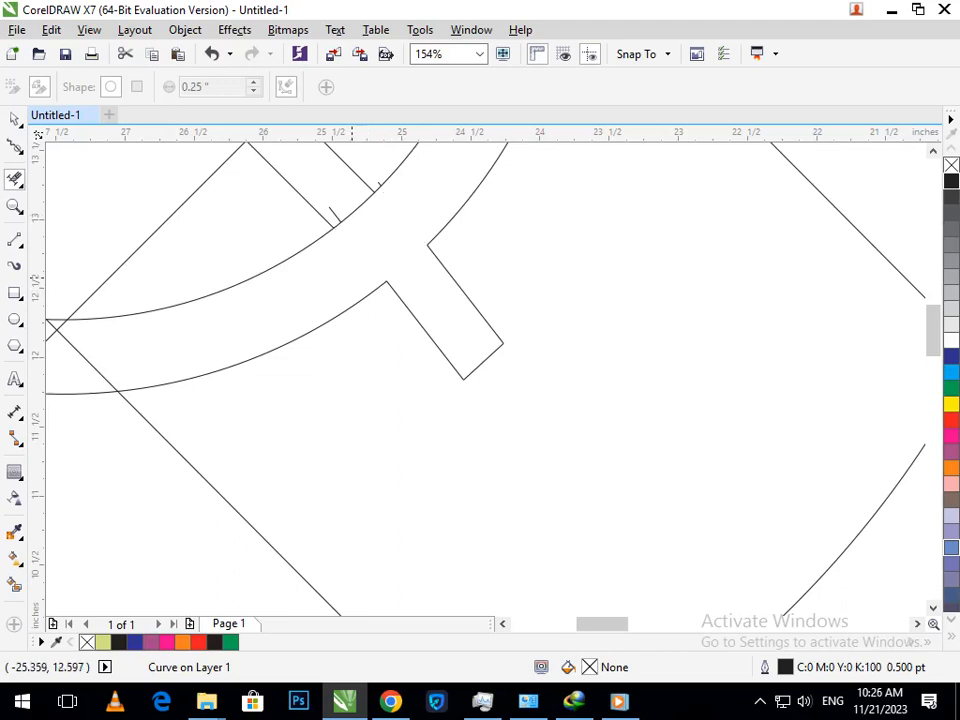
key(F3)
Step: Trim the lower-left band into a capped arm and remove the rising line's end outside the middle circle
key(F2)
drag(336, 405, 528, 525)
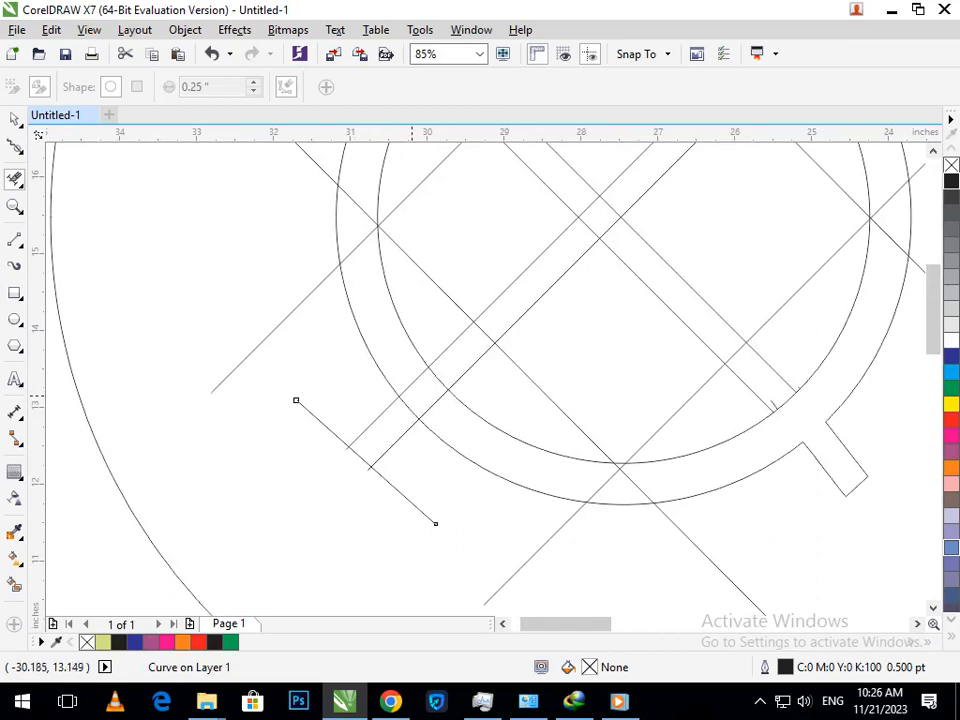
click(409, 408)
click(414, 382)
click(434, 404)
drag(428, 465, 407, 514)
click(324, 425)
drag(305, 342, 268, 276)
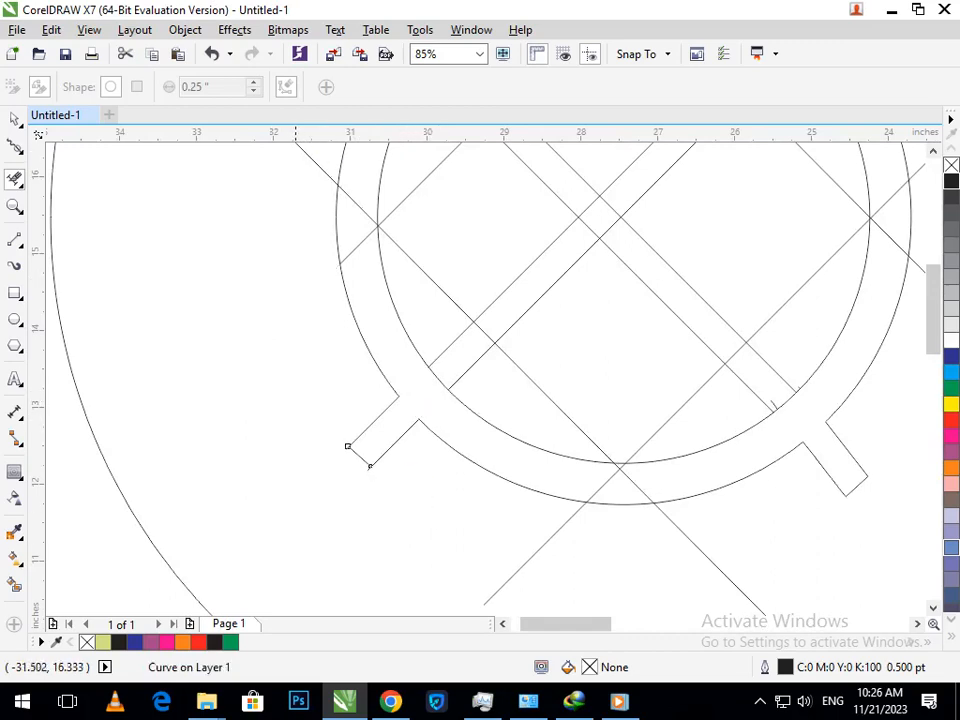
Step: Delete the remaining diagonal ends outside the middle circle at the left and bottom, plus the segments meeting at the inner circle's bottom
click(311, 158)
click(548, 540)
click(668, 518)
click(604, 485)
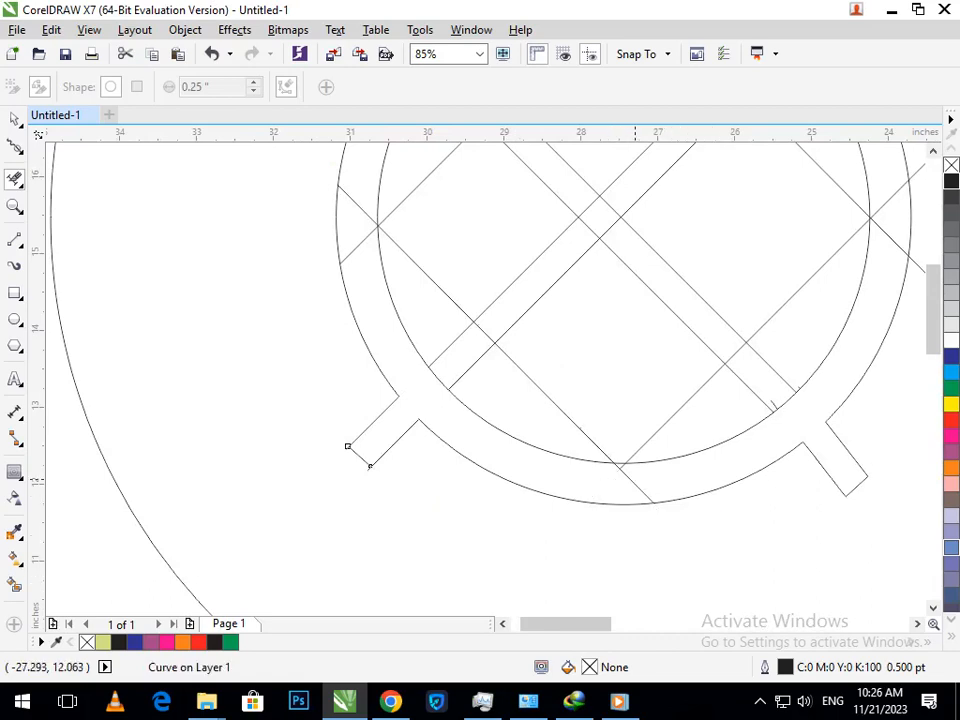
scroll(622, 474, up, 5)
drag(539, 437, 657, 428)
drag(449, 348, 557, 345)
scroll(521, 375, down, 5)
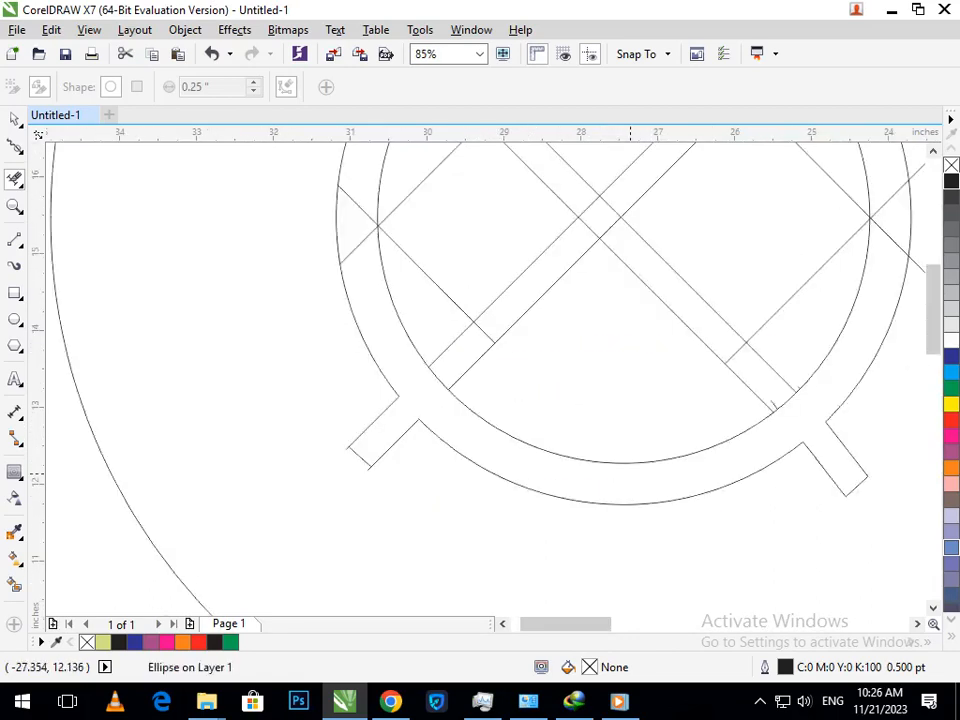
Step: Move the innermost circle out to the right and delete the crossing diagonal lines inside the middle circle
scroll(630, 360, down, 3)
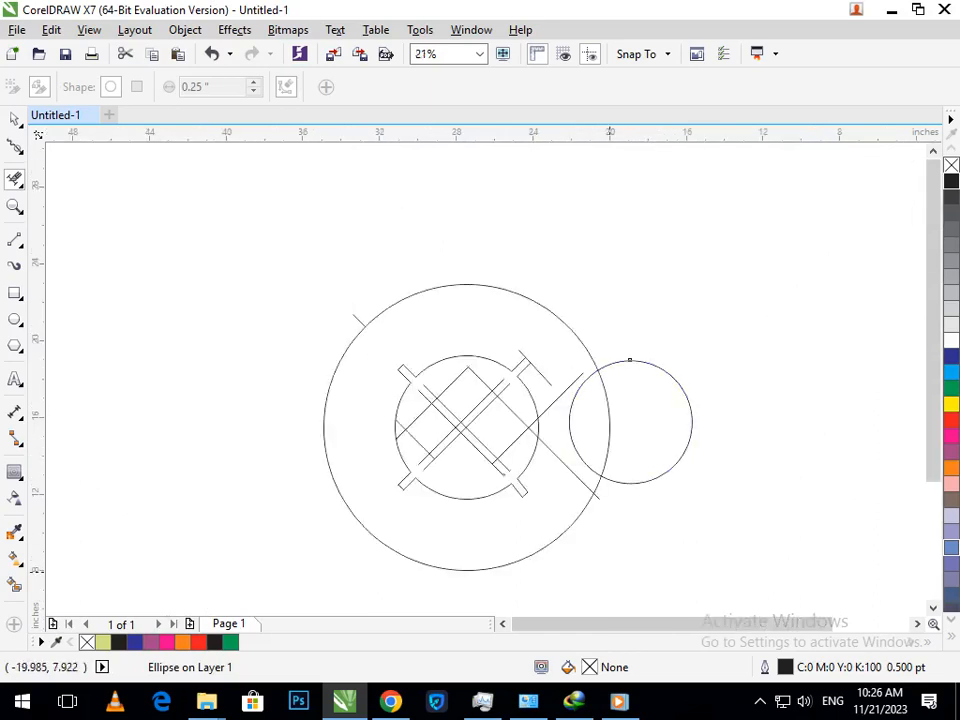
drag(420, 394, 499, 460)
drag(486, 379, 497, 420)
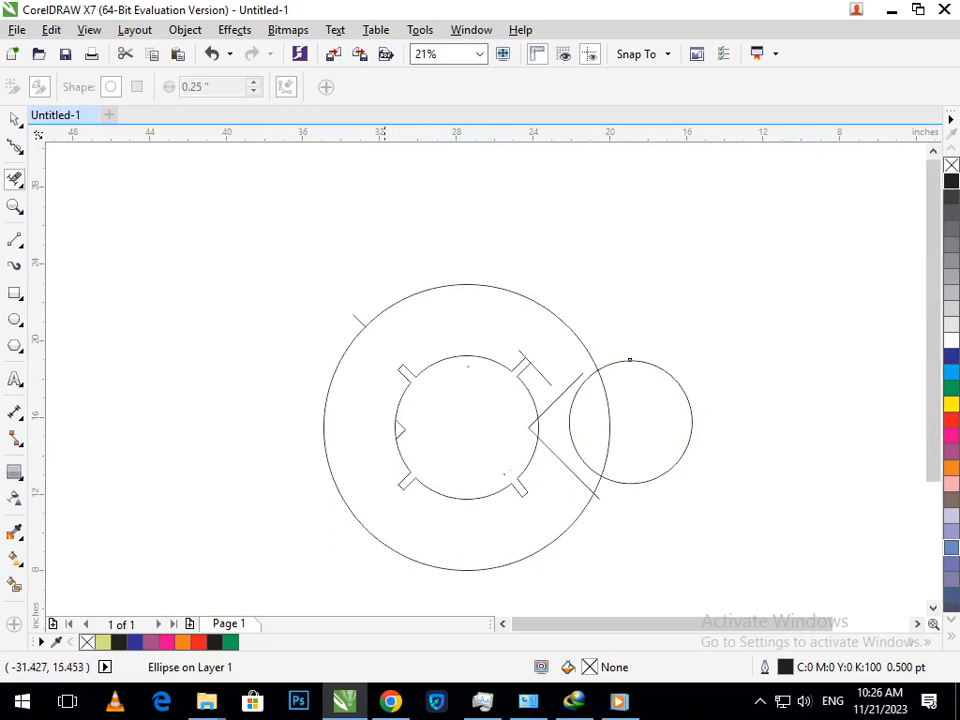
Step: Delete the two short diagonal segments left inside the middle circle's left edge
scroll(404, 446, up, 5)
click(384, 352)
scroll(345, 250, up, 2)
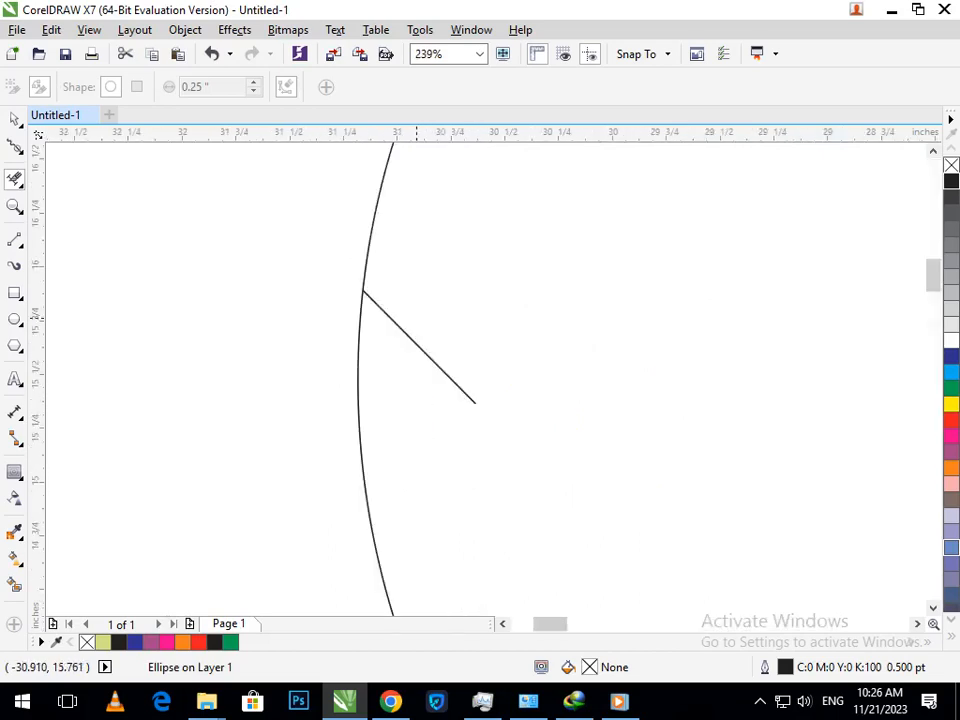
click(420, 345)
scroll(566, 463, down, 4)
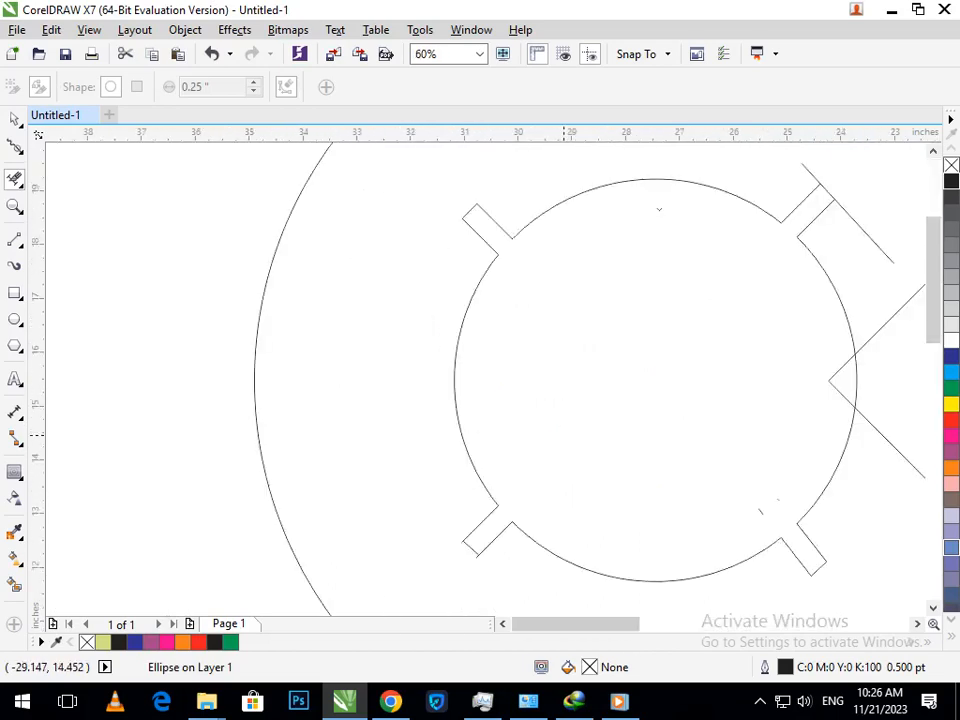
Step: Delete the crossing diagonals at the middle circle's right side and trim the excess cap line off the upper-right arm
drag(854, 377, 826, 390)
drag(858, 295, 908, 407)
drag(910, 321, 910, 321)
drag(892, 367, 872, 446)
click(868, 234)
click(810, 173)
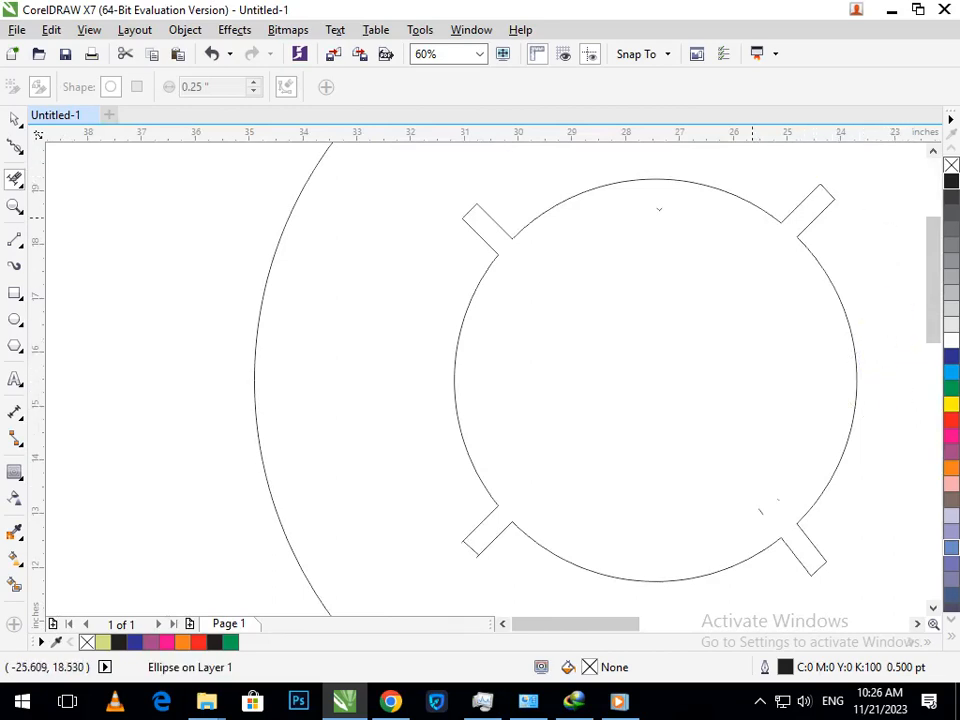
drag(560, 416, 636, 497)
Step: Smart Fill the enclosed four-armed circle with light green and a 0.5 pt black outline
scroll(455, 451, down, 1)
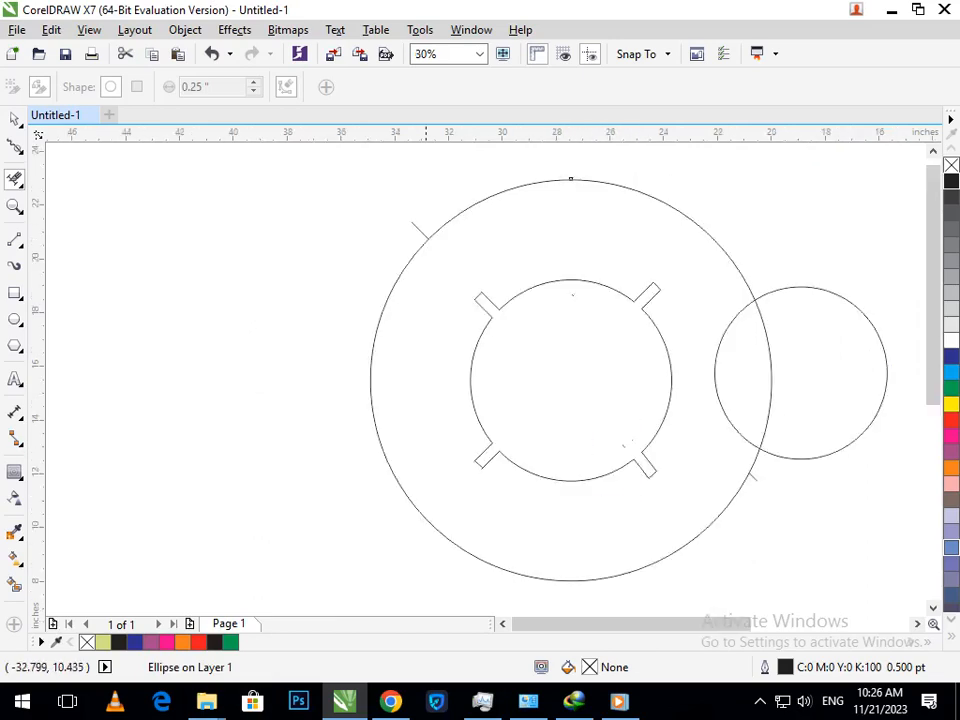
scroll(493, 478, up, 3)
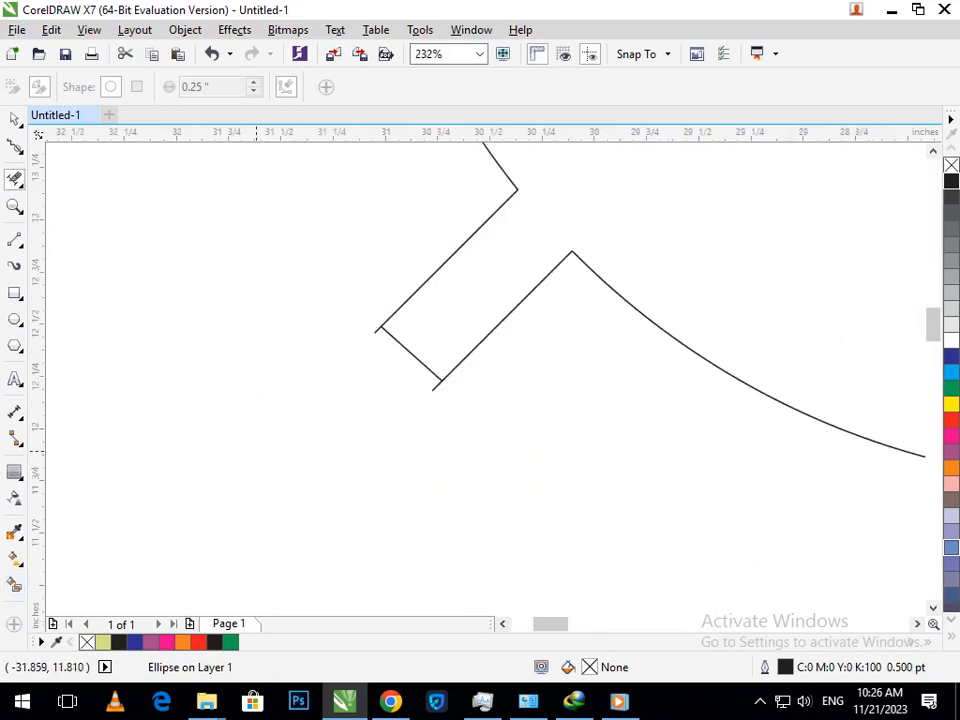
click(16, 533)
click(14, 585)
click(514, 296)
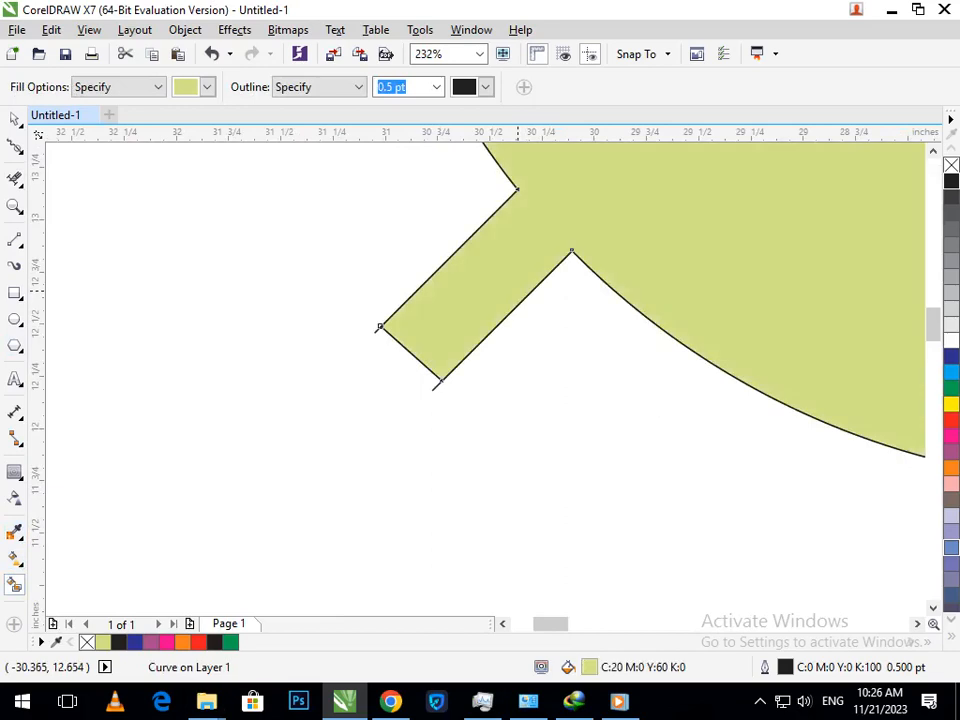
scroll(514, 296, down, 3)
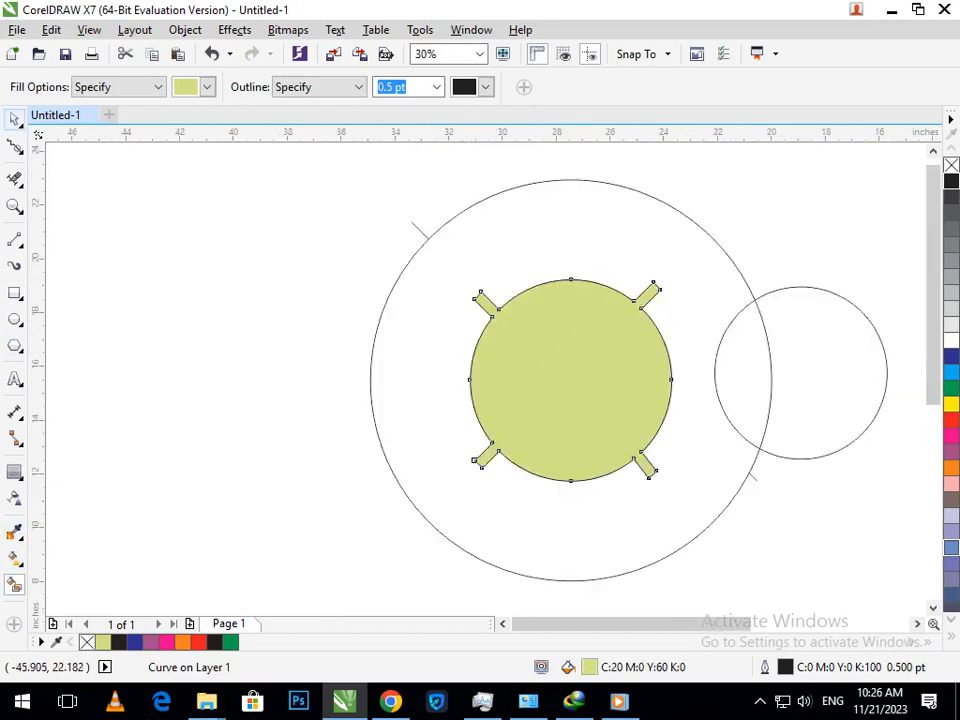
Step: Delete the leftover small circle that overlaps the outer circle's right side
click(14, 119)
key(Escape)
drag(798, 402, 842, 511)
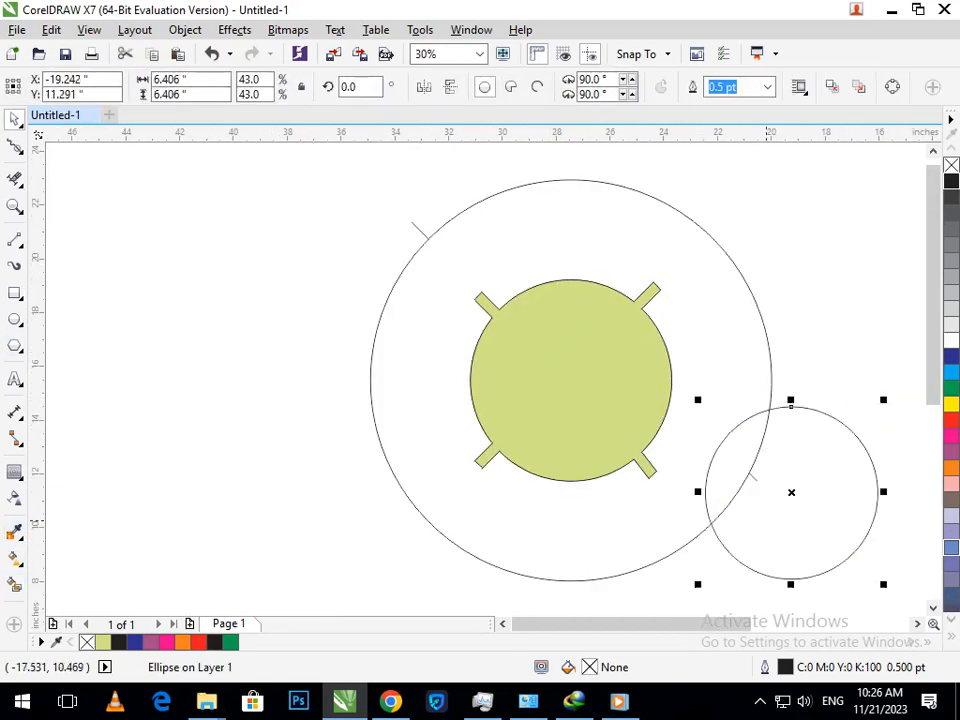
key(Delete)
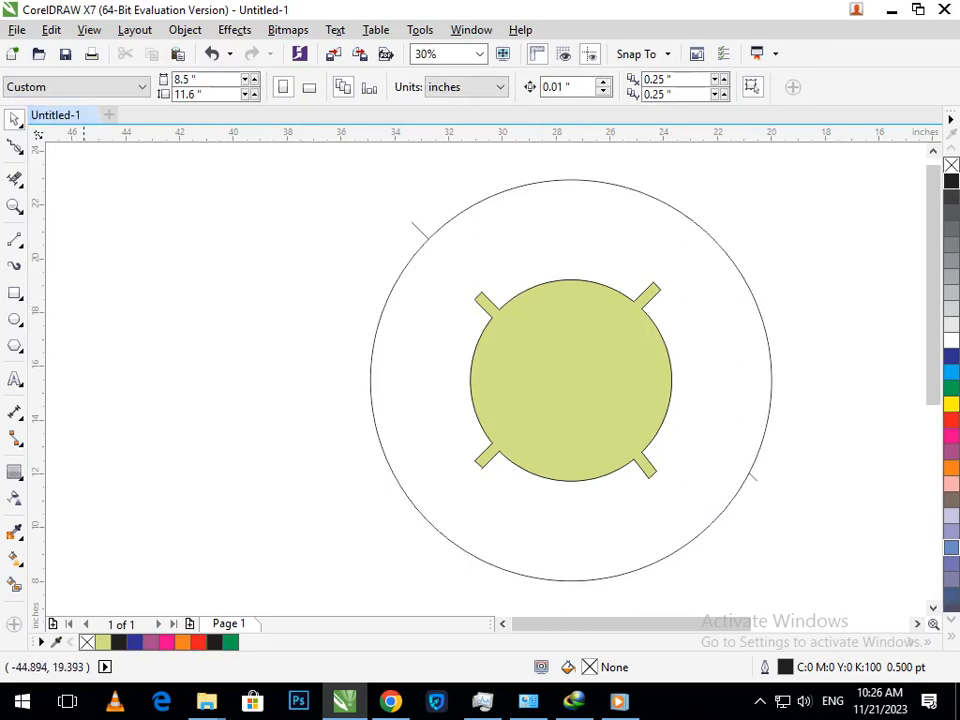
Step: Draw a nearly vertical two-point line about 18 inches tall across the emblem and centre it horizontally on the outer circle
click(19, 244)
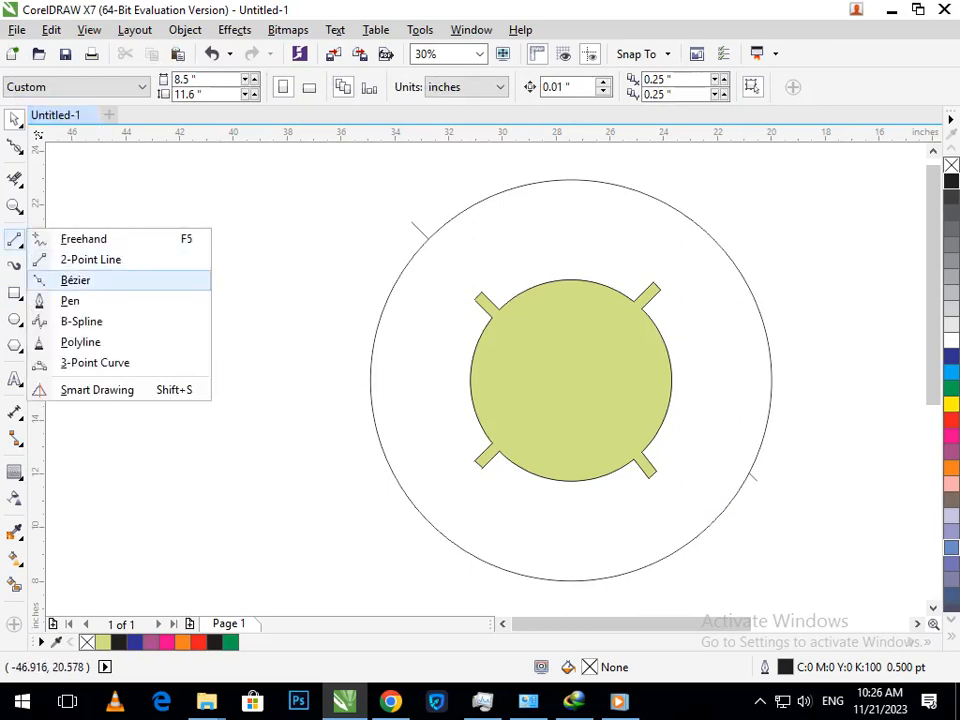
click(92, 257)
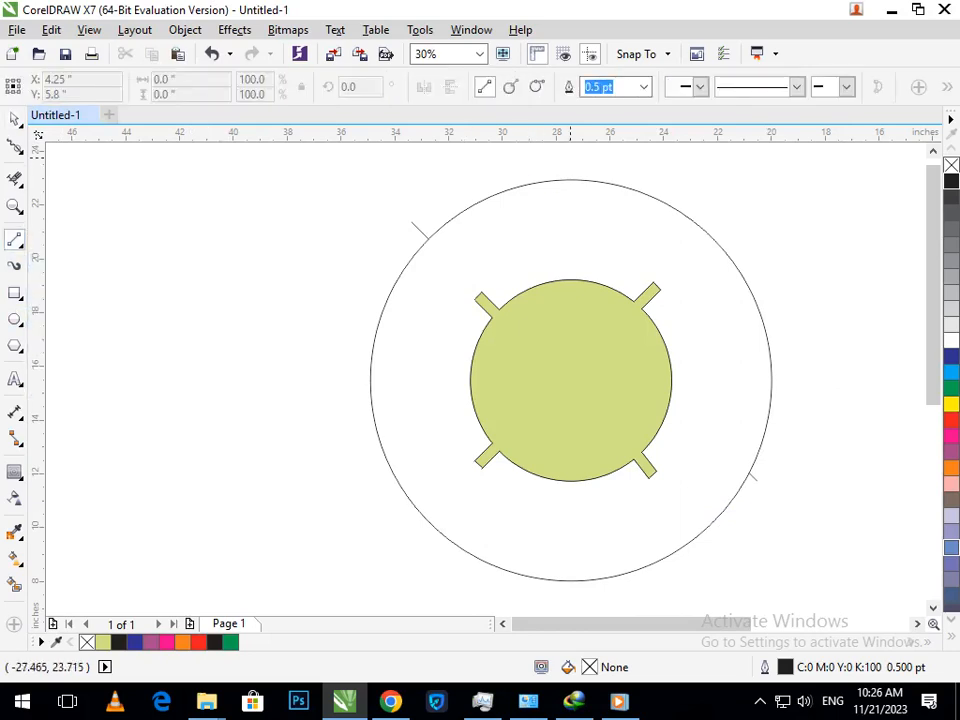
drag(568, 156, 582, 600)
click(14, 119)
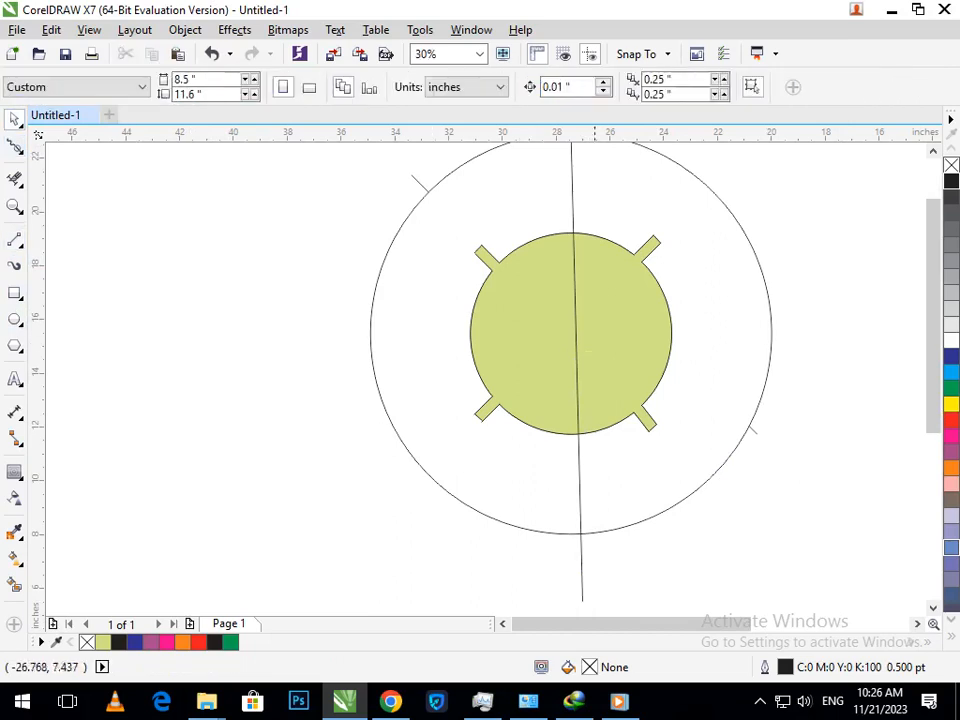
click(583, 598)
shift+click(516, 526)
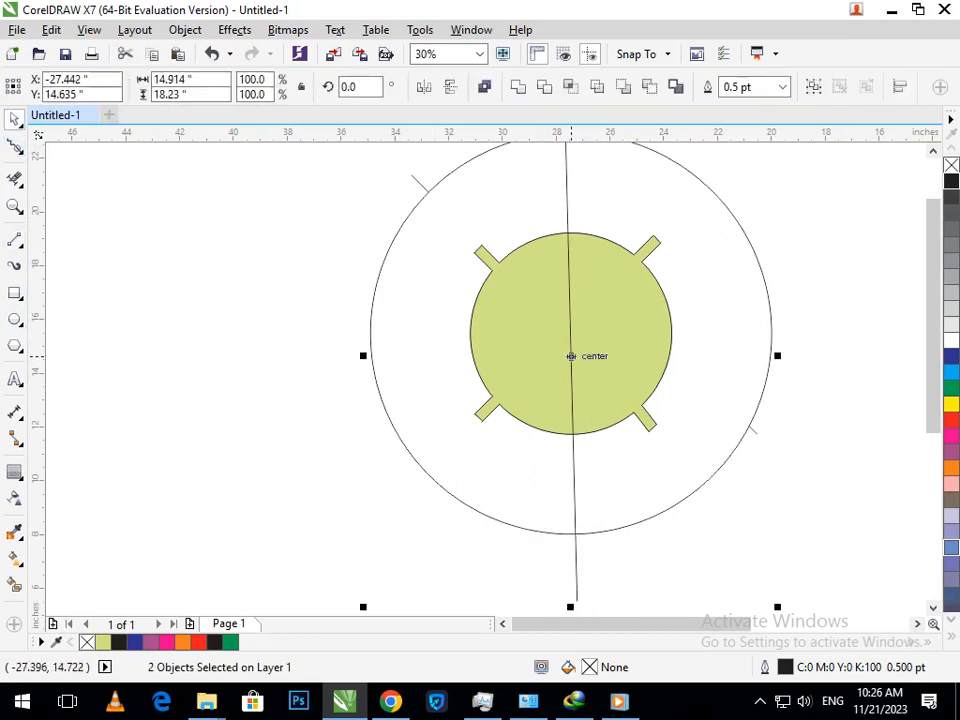
Step: Try to repeat 15-degree clockwise rotated copies of the outer circle and vertical line around the emblem's centre
click(572, 406)
mouse_move(572, 406)
mouse_down()
mouse_move(570, 315)
mouse_move(571, 331)
mouse_up()
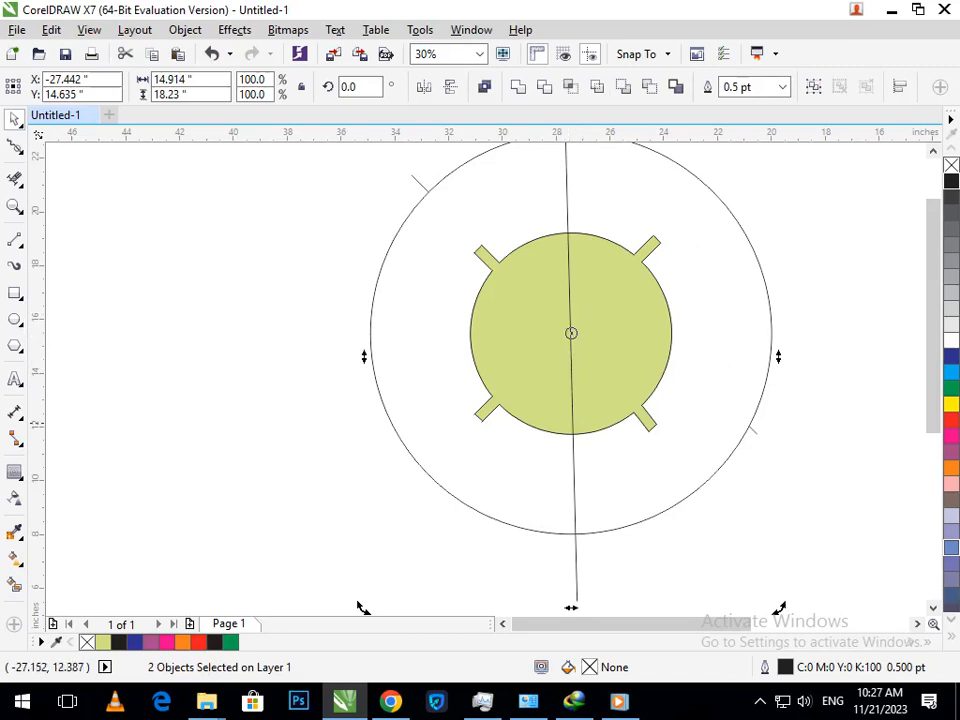
key(F3)
click(531, 470)
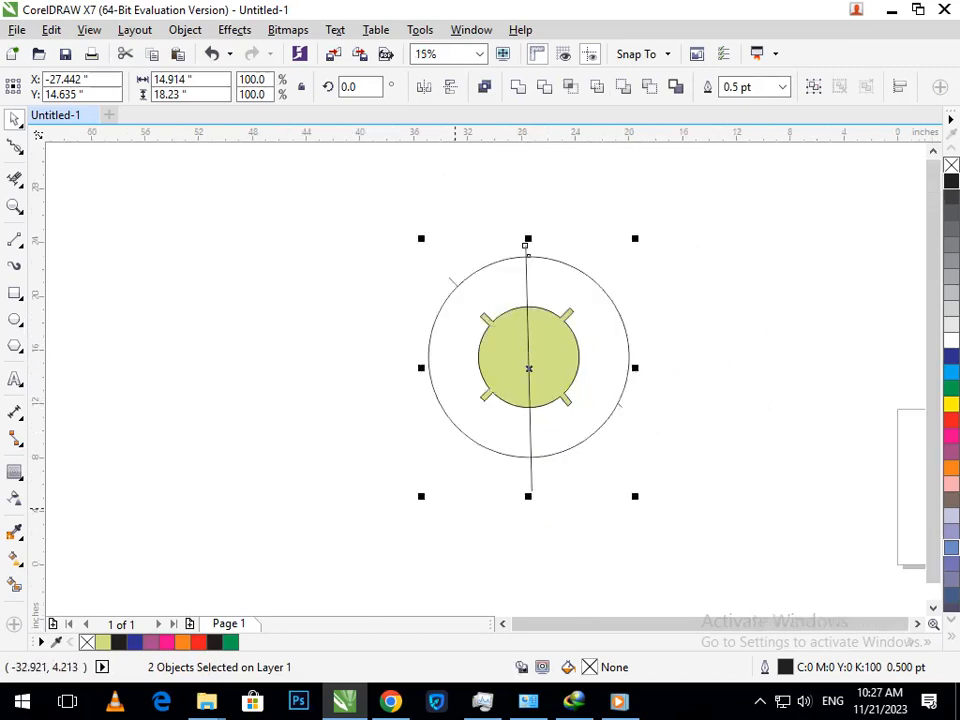
click(529, 469)
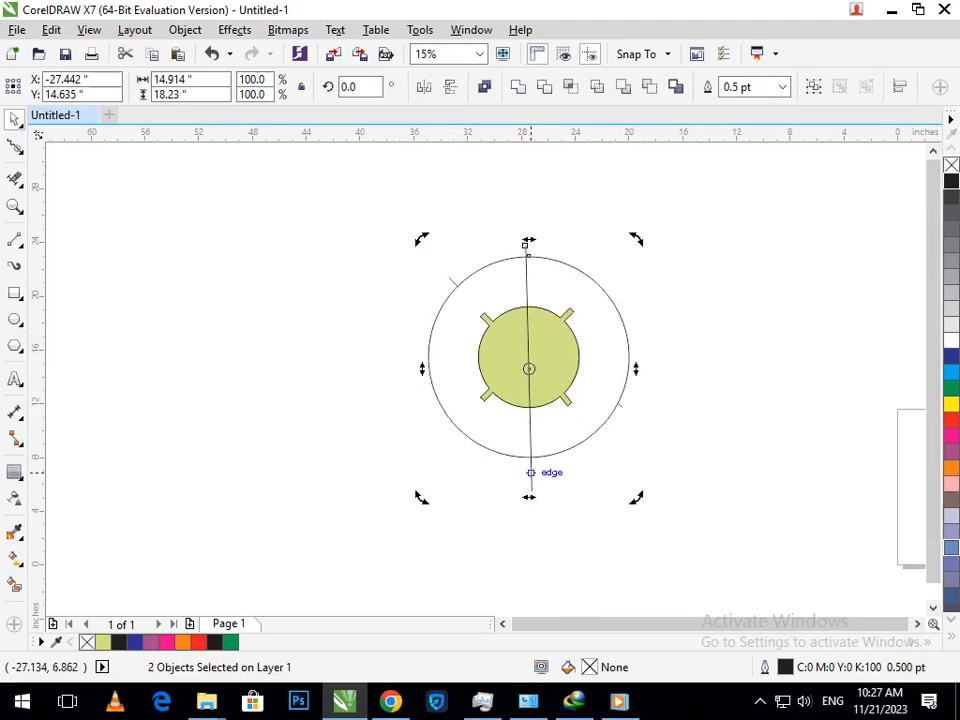
drag(421, 497, 370, 464)
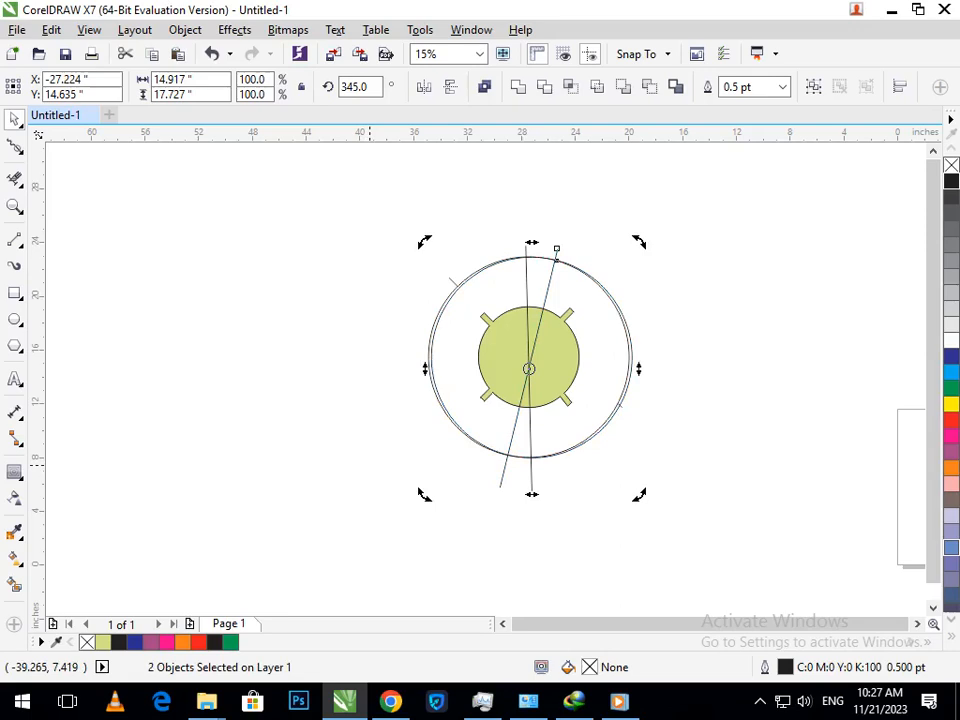
key(ctrl+r)
key(ctrl+r)
key(ctrl+r)
key(ctrl+r)
key(ctrl+r)
key(ctrl+r)
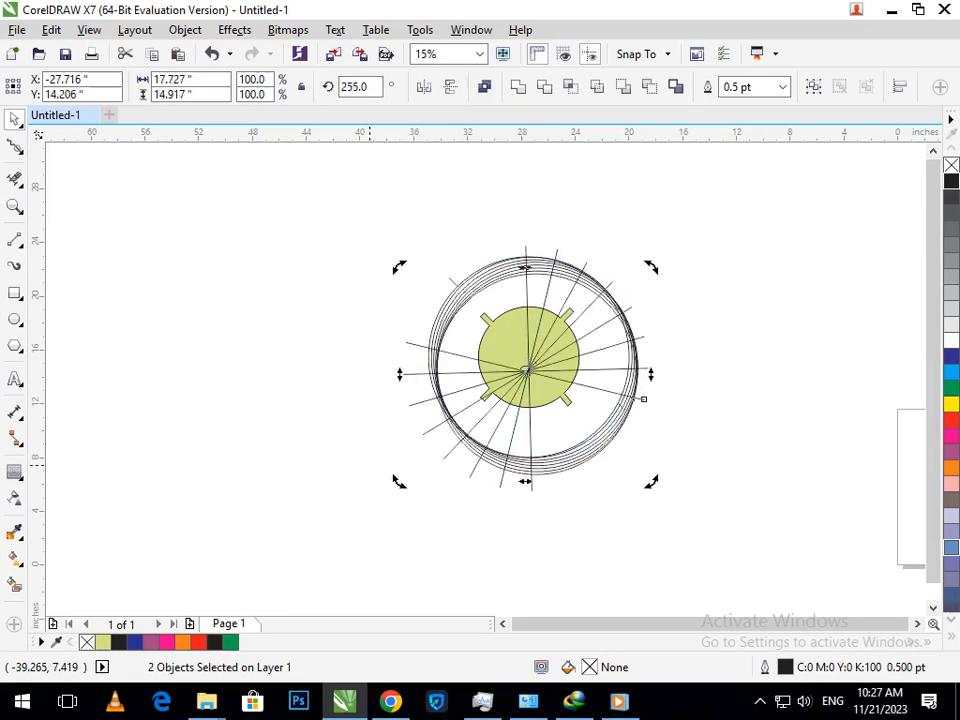
key(ctrl+r)
key(ctrl+r)
key(ctrl+r)
key(ctrl+r)
key(ctrl+r)
key(ctrl+r)
key(ctrl+r)
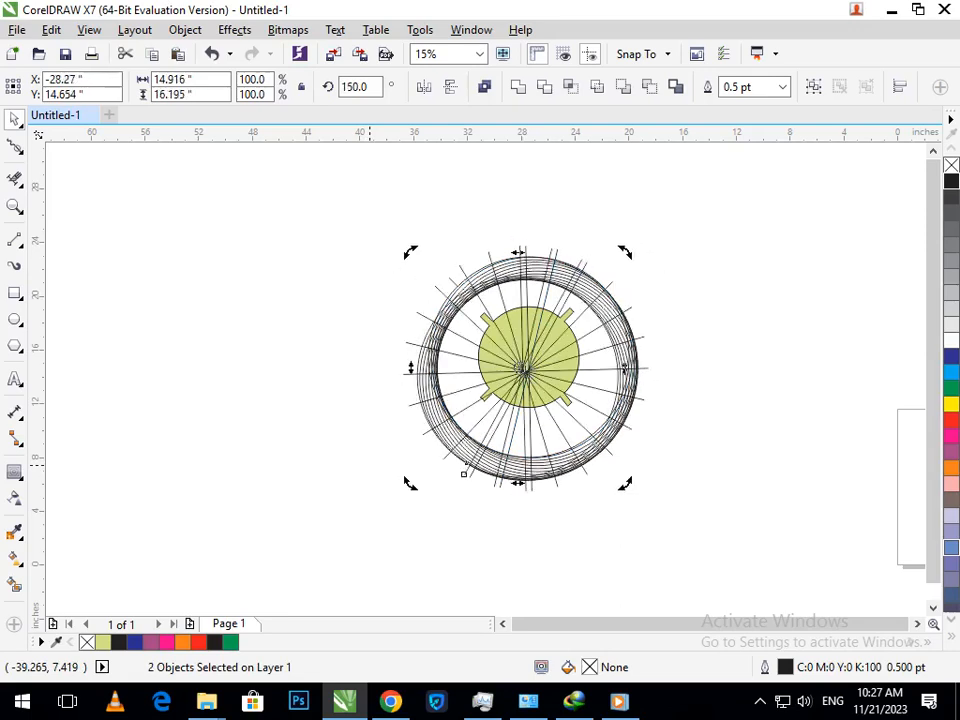
Step: Undo all the rotated copies of the outer circle and vertical line
key(ctrl+z)
key(ctrl+z)
key(ctrl+z)
key(ctrl+z)
key(ctrl+z)
key(ctrl+z)
key(ctrl+z)
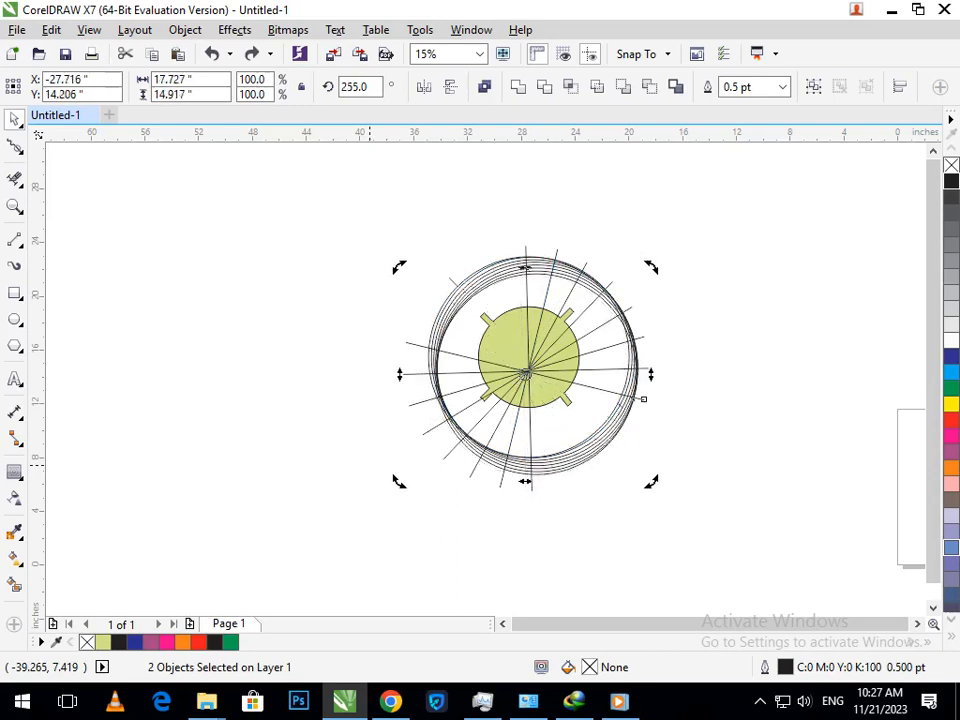
key(ctrl+z)
key(ctrl+z)
key(ctrl+z)
key(ctrl+z)
key(ctrl+z)
key(ctrl+z)
key(ctrl+z)
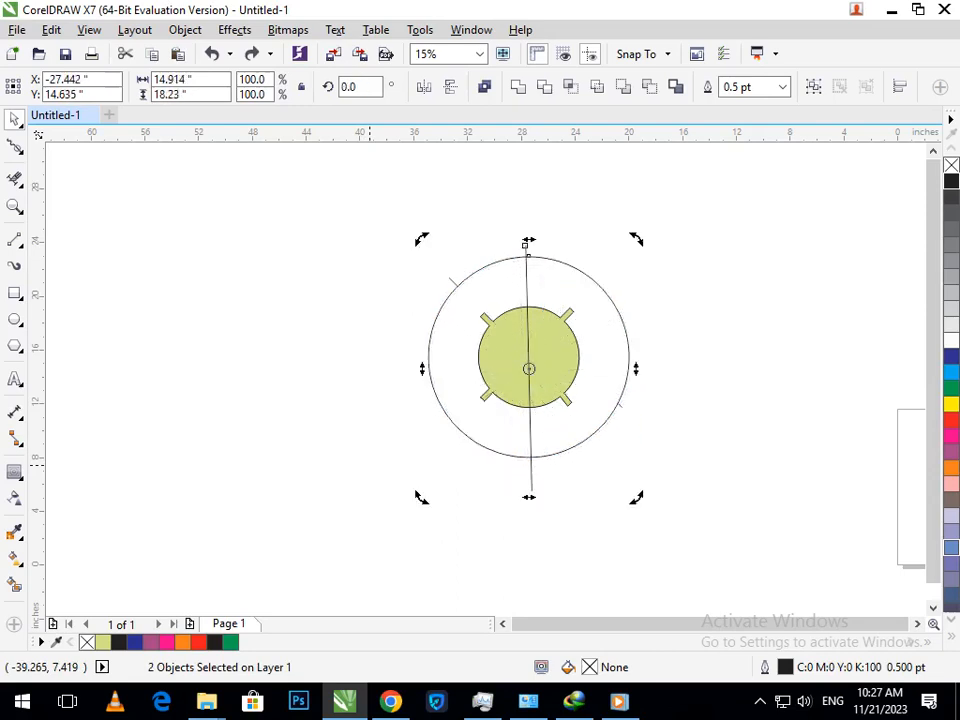
Step: Delete the nearly vertical line that crosses the emblem
click(541, 518)
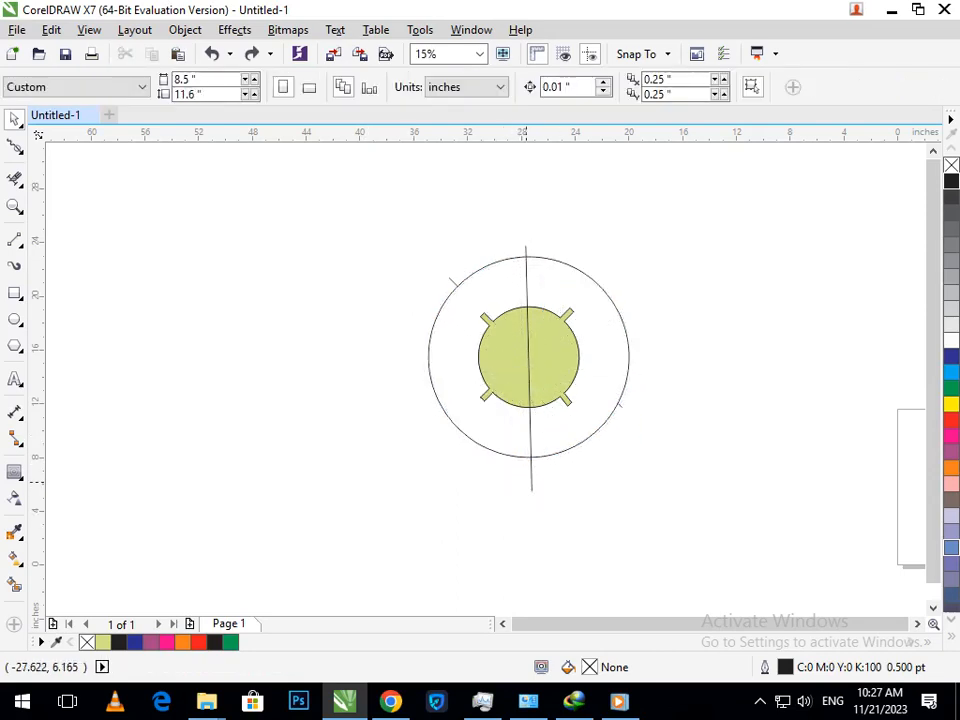
click(531, 482)
key(Delete)
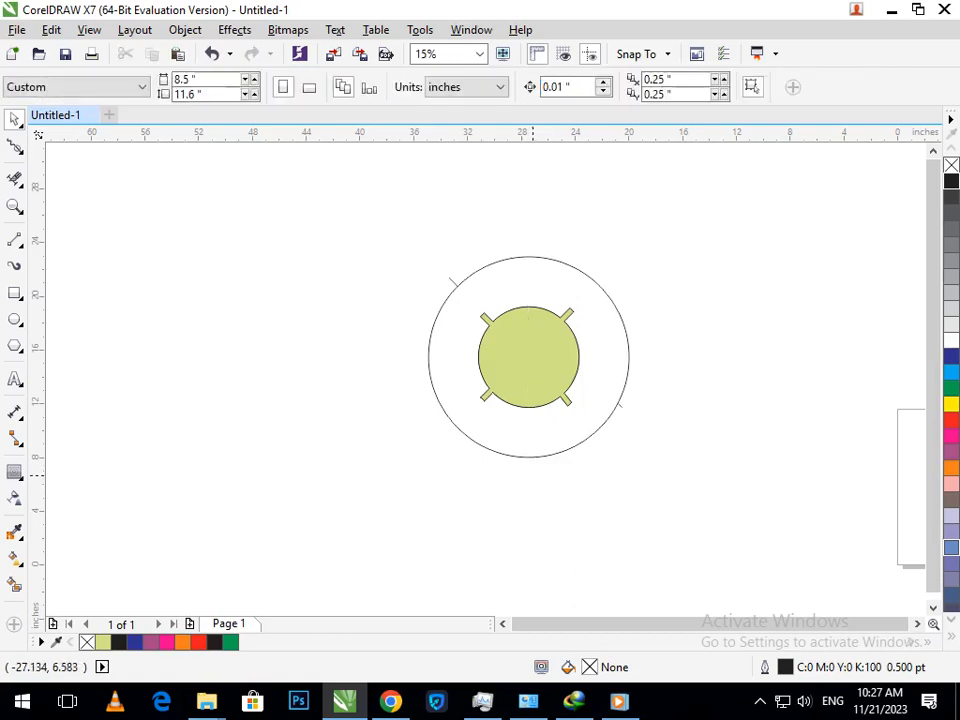
Step: Create a concentric copy of the outer circle, scaled down to about 13.6 inches across
click(530, 456)
drag(421, 463, 436, 454)
right_click(436, 454)
click(381, 521)
Step: Smart Fill the outer ring and colour it dark blue, and fill the area around the four-armed shape with red
click(15, 585)
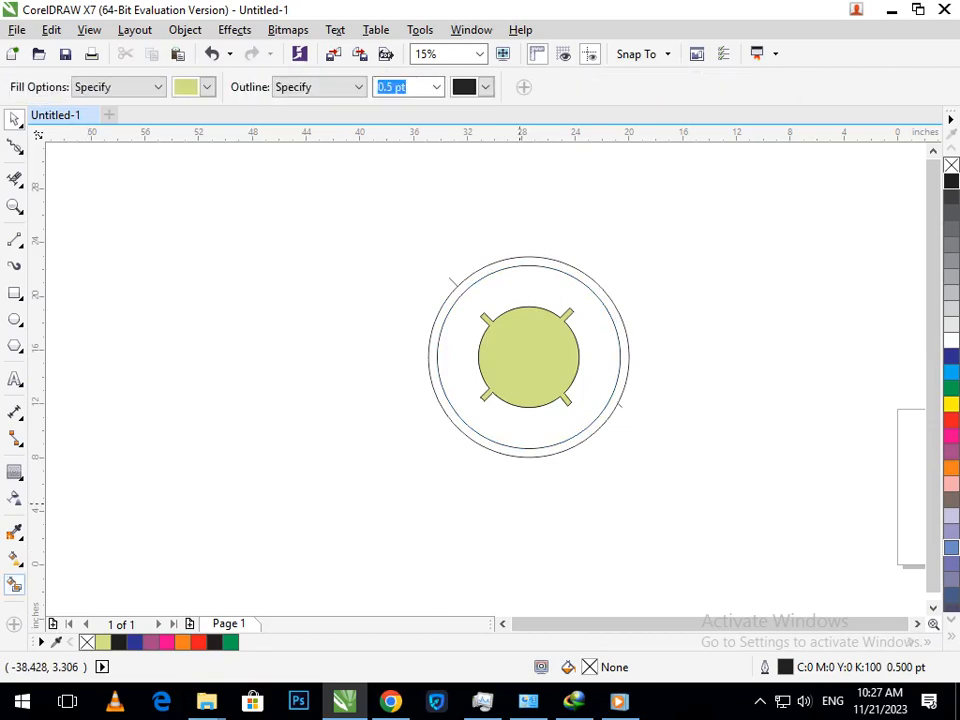
click(455, 288)
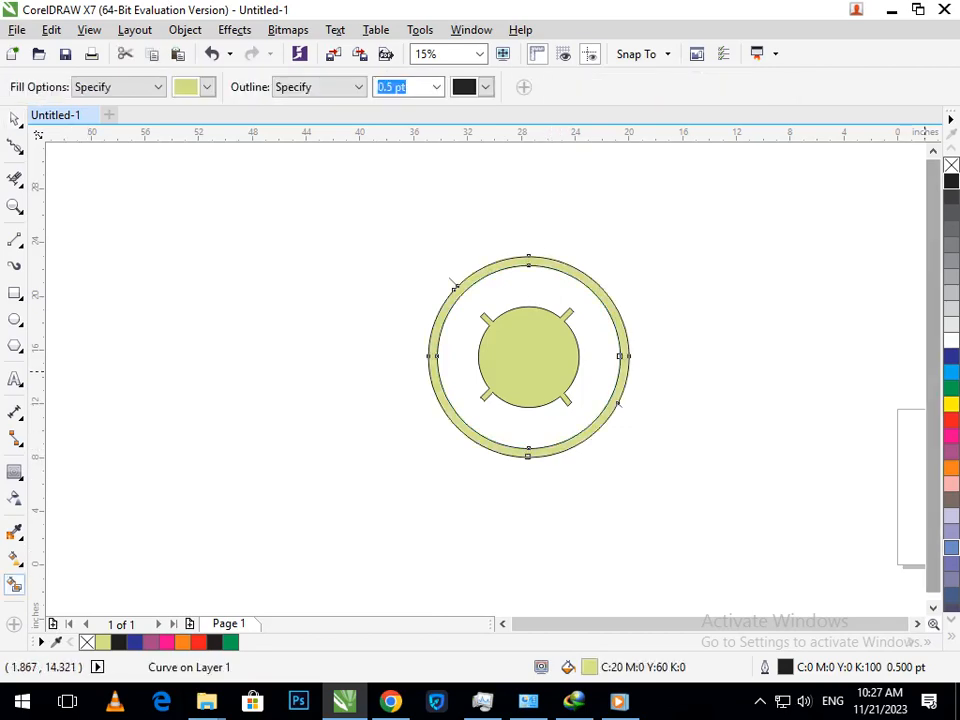
click(951, 356)
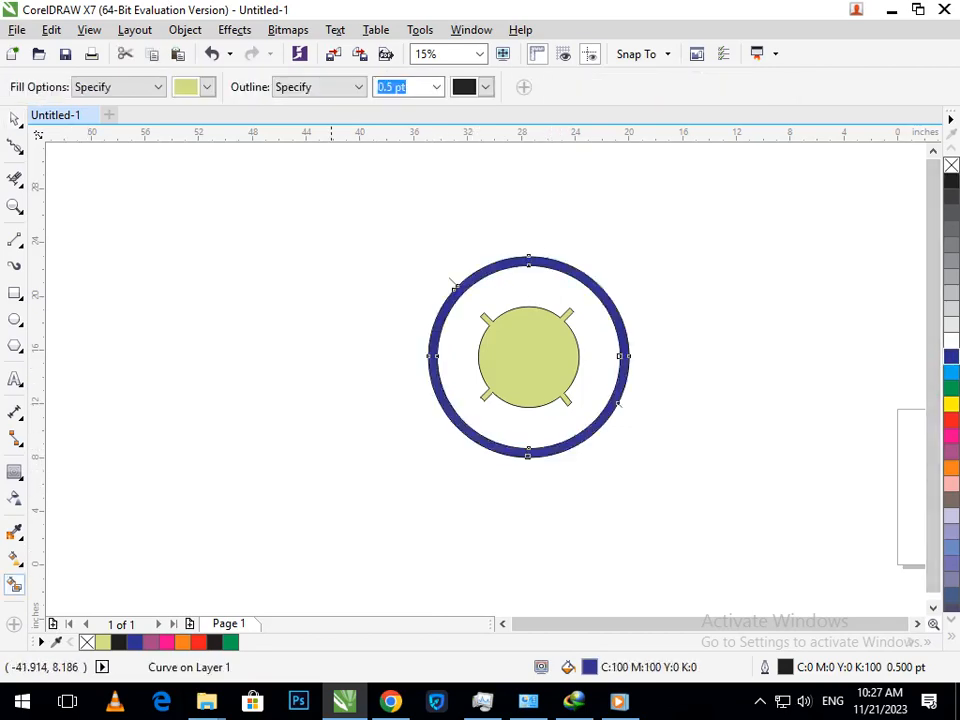
click(531, 431)
click(951, 419)
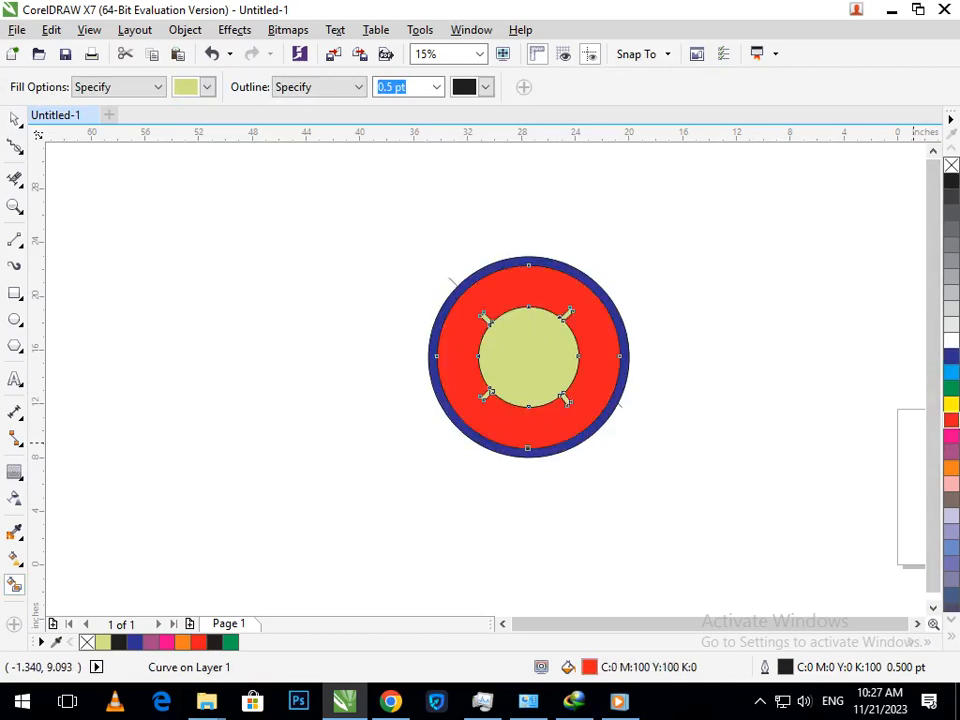
Step: Change the fill of the four-armed central shape to dark blue
click(14, 119)
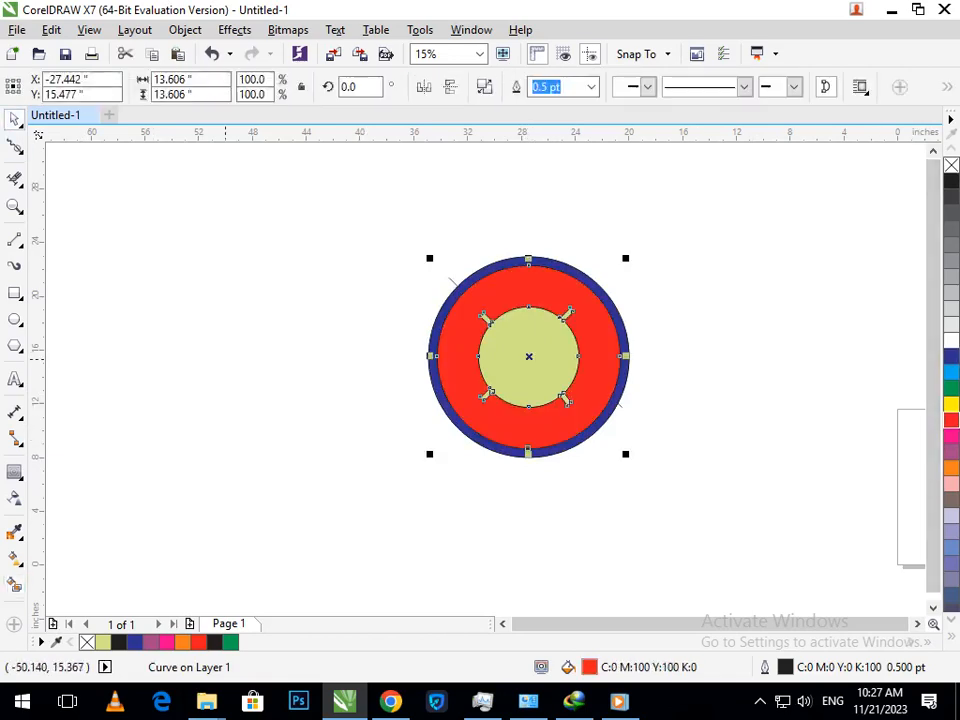
click(226, 358)
click(557, 383)
click(689, 383)
drag(591, 346, 488, 388)
key(Delete)
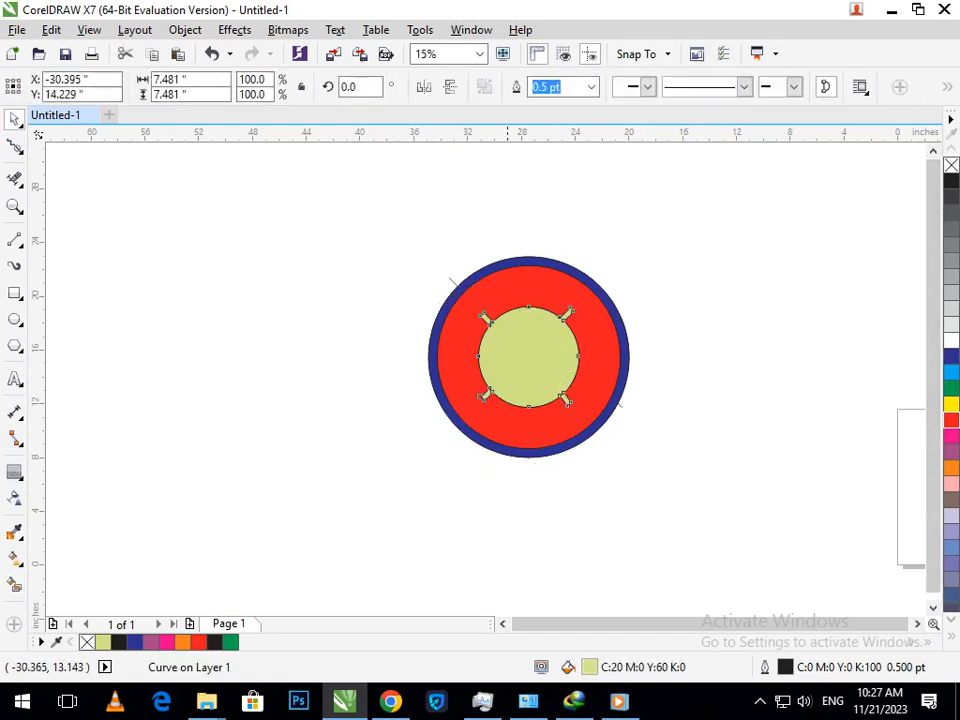
key(ctrl+z)
click(951, 356)
key(Escape)
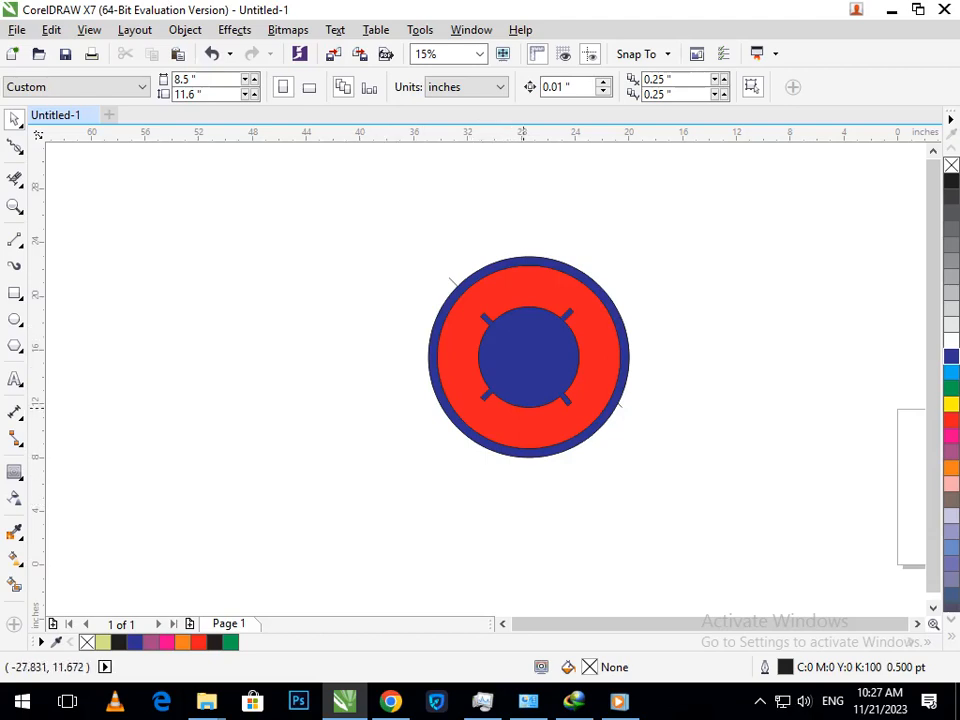
Step: Draw two-point lines from both end corners of the lower-left arm outward past the outer circle
click(14, 239)
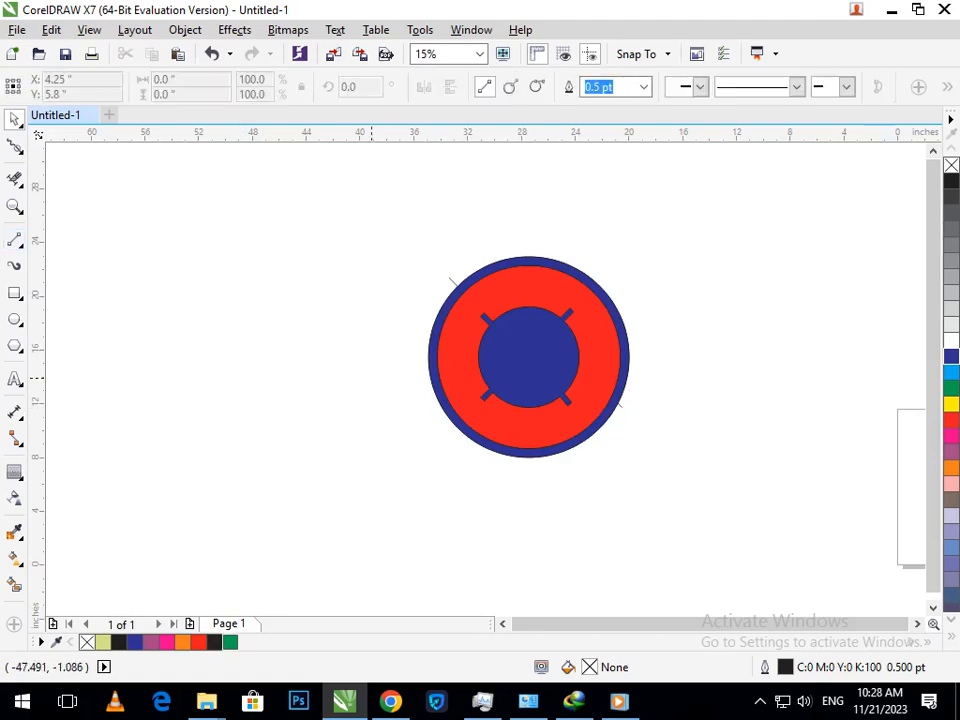
key(F2)
drag(418, 371, 629, 501)
drag(326, 237, 197, 375)
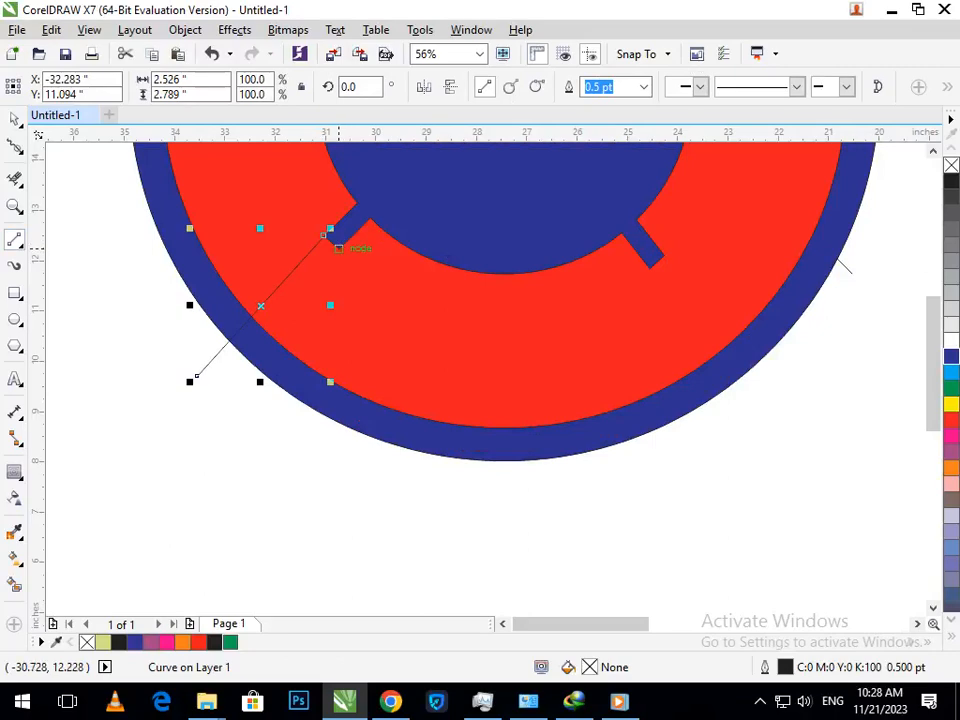
drag(326, 237, 186, 427)
Step: Draw two-point lines from both end corners of the upper-right arm outward past the outer circle
key(F3)
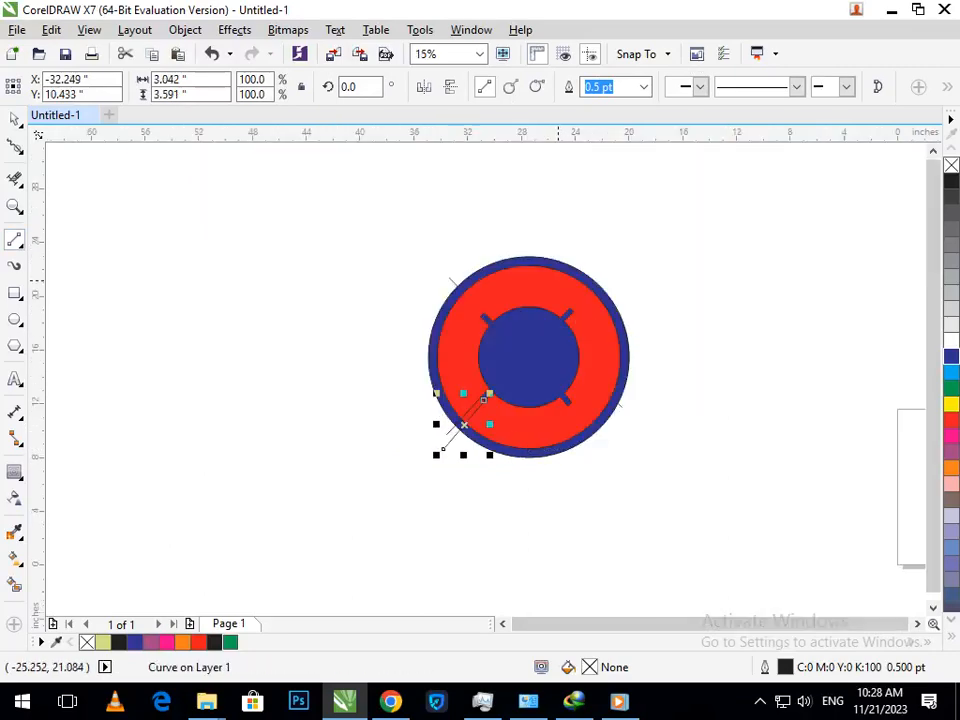
key(F2)
drag(516, 249, 705, 390)
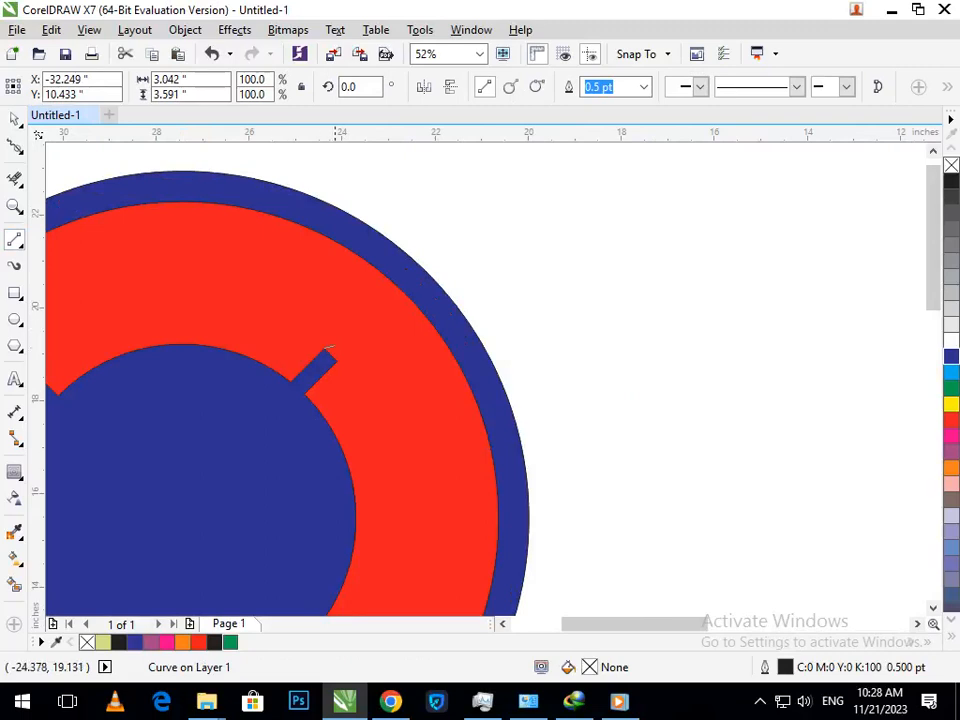
drag(330, 350, 474, 196)
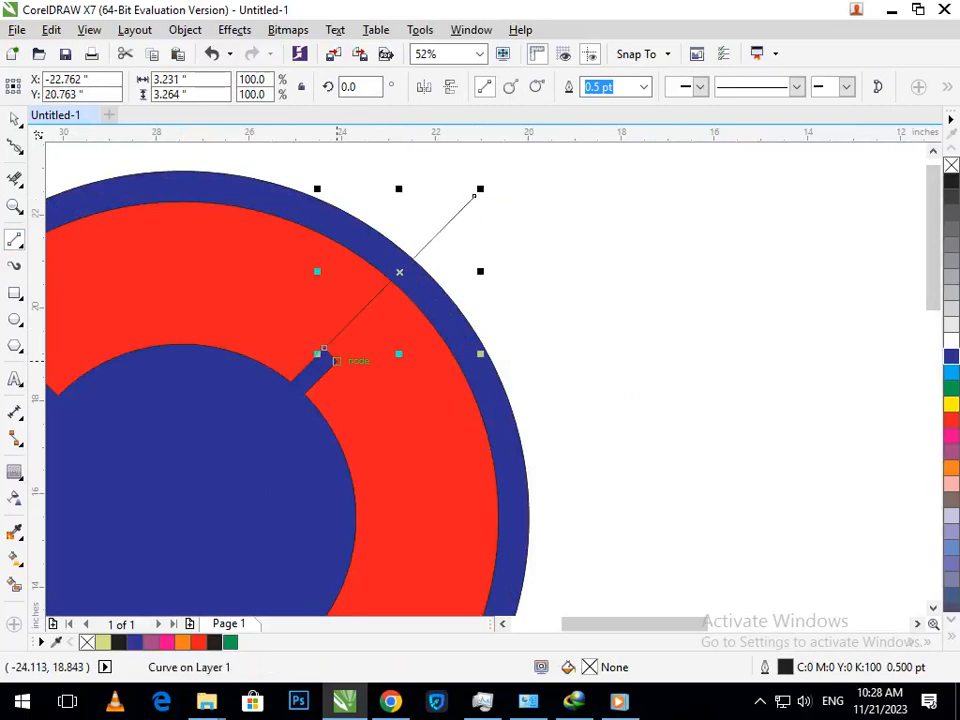
drag(336, 361, 501, 197)
Step: Duplicate a guide line at the upper-right arm as a parallel line on the pair's upper-left side
key(F3)
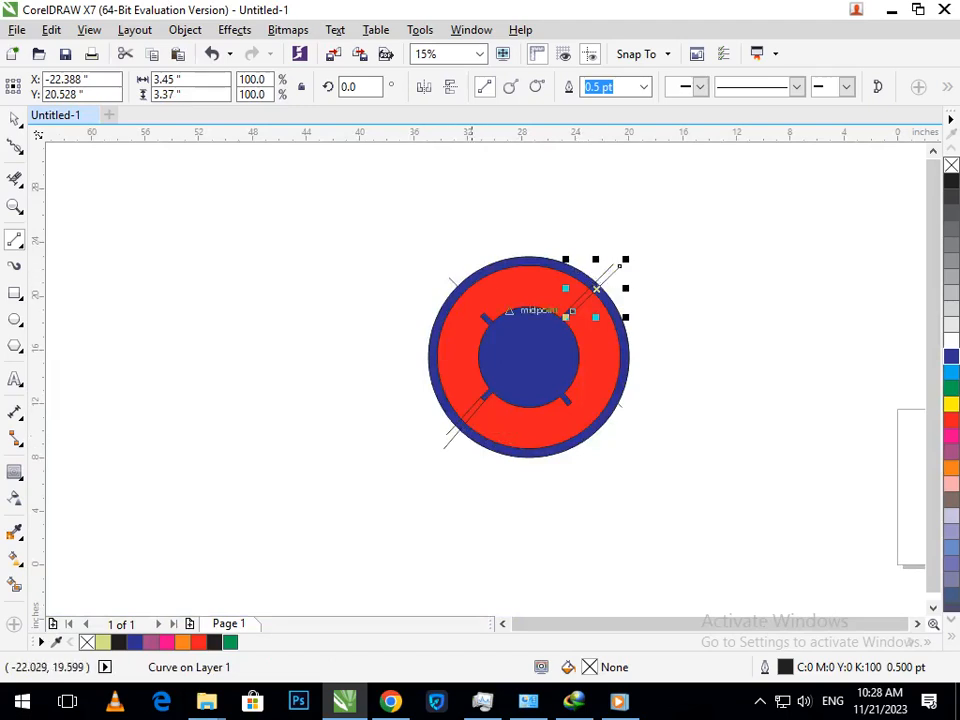
click(14, 119)
click(559, 246)
key(F2)
drag(559, 244, 697, 380)
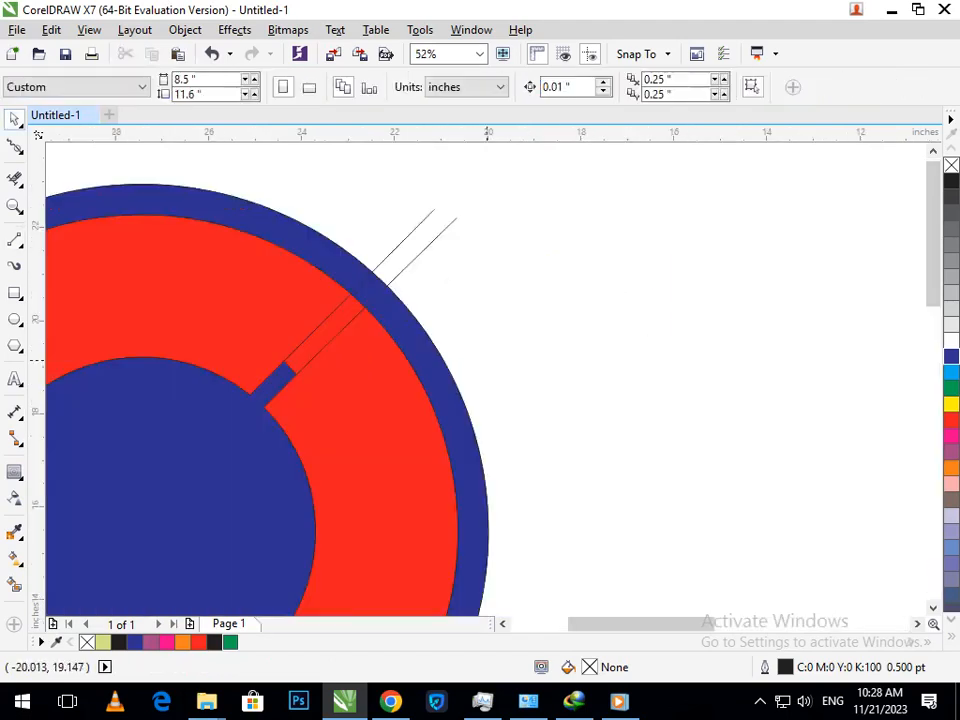
drag(322, 323, 462, 398)
right_click(302, 306)
key(Escape)
Step: Smart Fill the upper-left half of the outer ring with light green and a 0.5 pt black outline
key(F3)
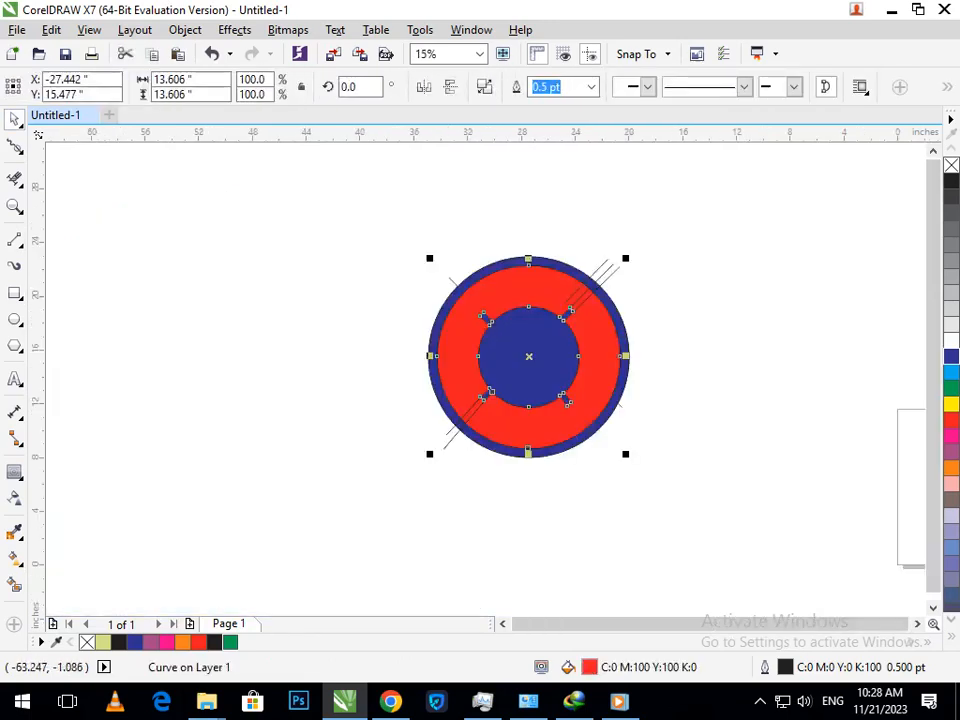
click(15, 585)
click(446, 400)
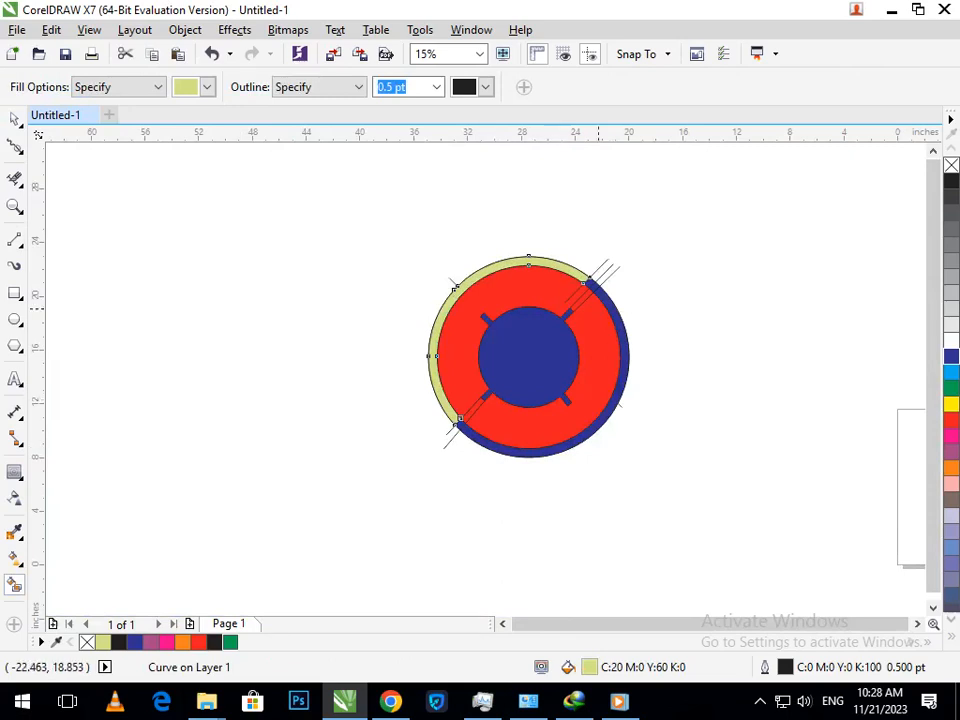
Step: Duplicate the lower guide line at the lower-left arm as a parallel line on its lower-right side and nudge the copy 0.2 inches right
scroll(460, 432, up, 5)
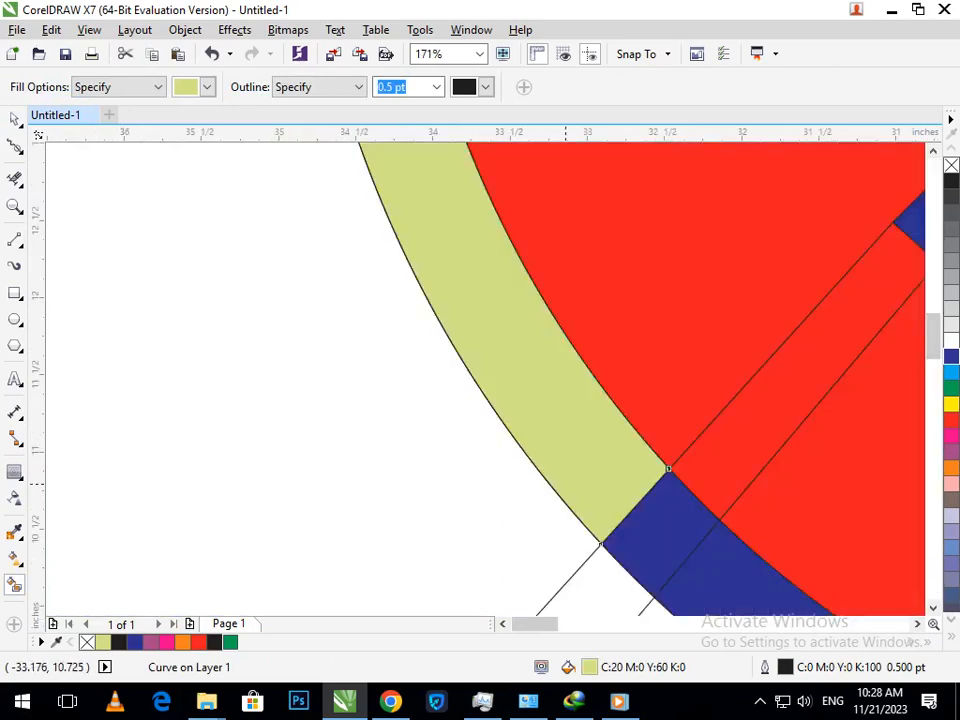
scroll(563, 488, down, 5)
scroll(109, 263, up, 3)
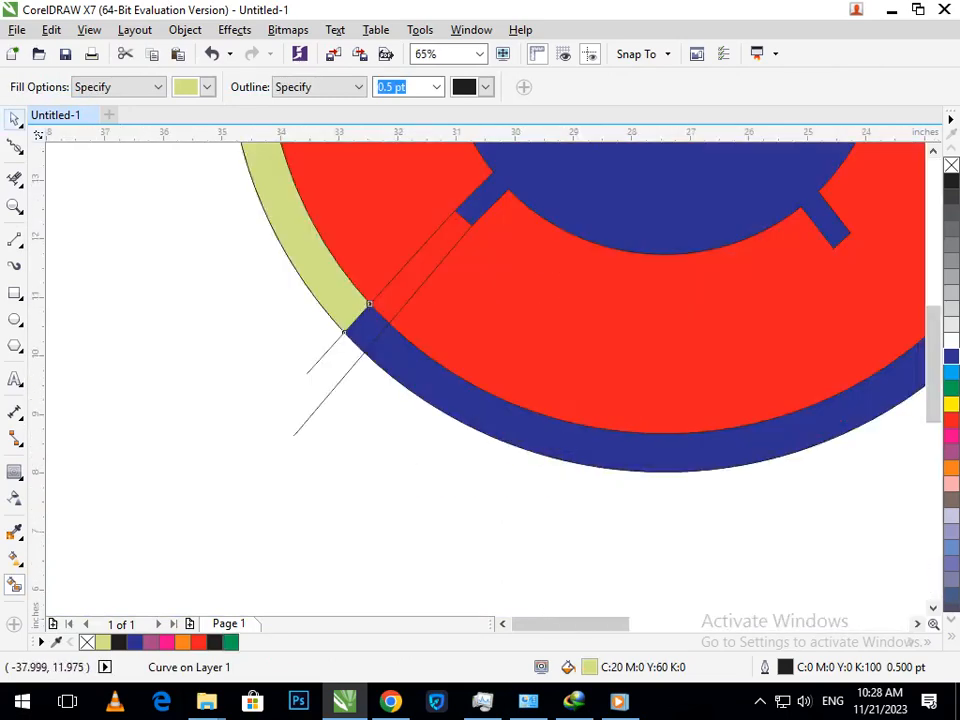
click(14, 119)
click(327, 404)
click(323, 398)
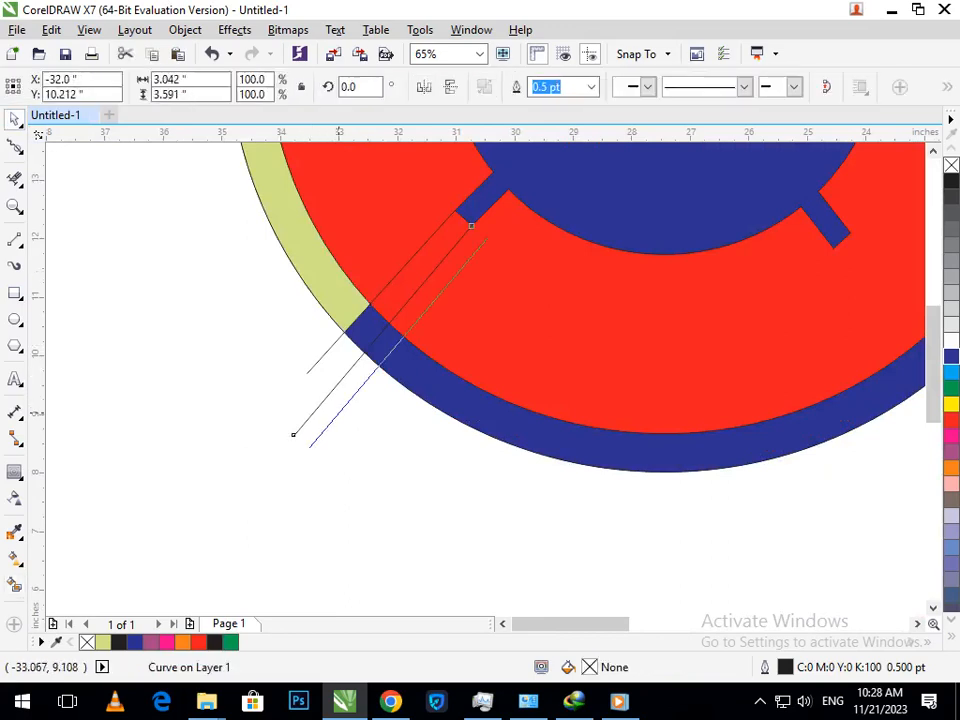
key(Right)
key(Right)
key(Right)
key(Right)
key(Right)
key(Right)
key(Right)
key(Right)
key(Right)
key(Right)
key(Right)
key(Right)
key(Right)
key(Right)
key(Right)
key(Right)
key(Right)
key(Right)
key(Right)
key(Right)
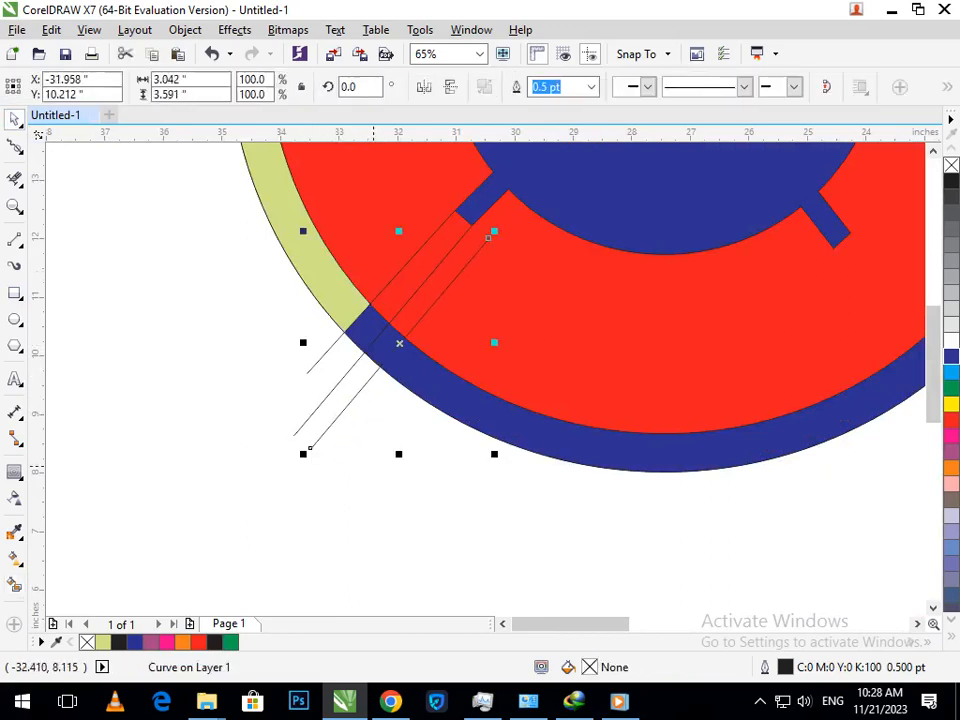
Step: Smart Fill the lower-right half of the outer ring between the guide lines and colour it cyan
scroll(372, 465, down, 3)
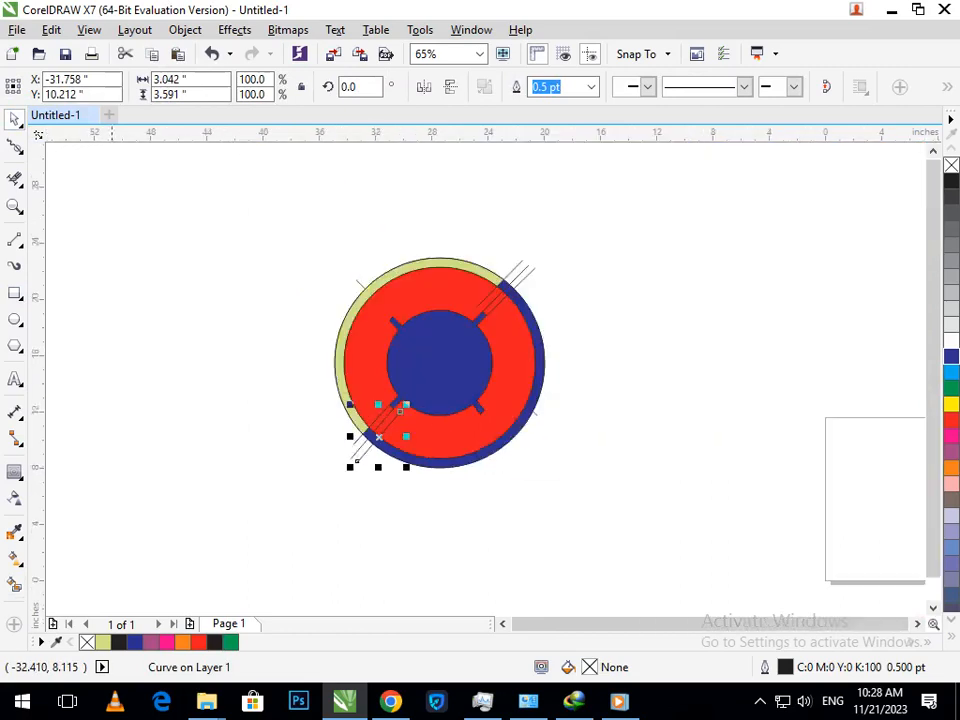
click(14, 585)
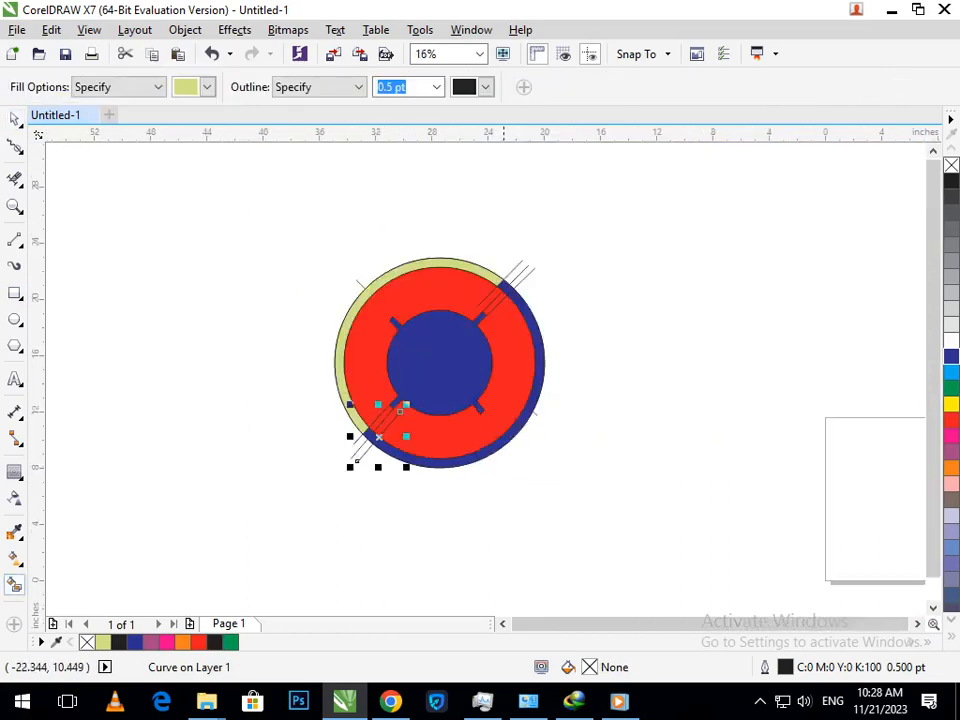
click(461, 459)
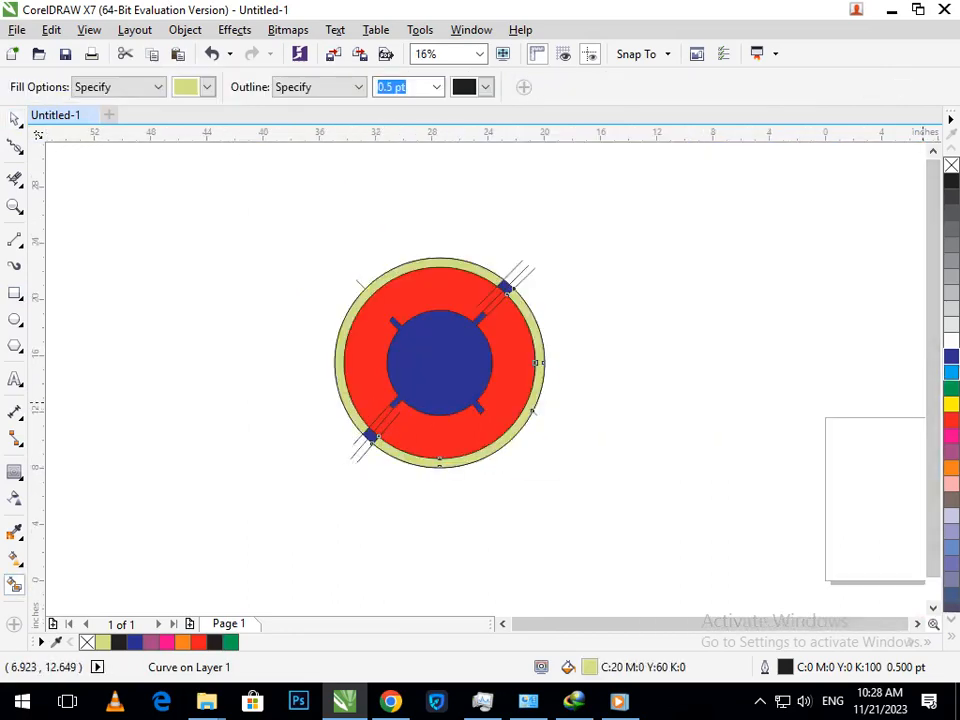
click(951, 372)
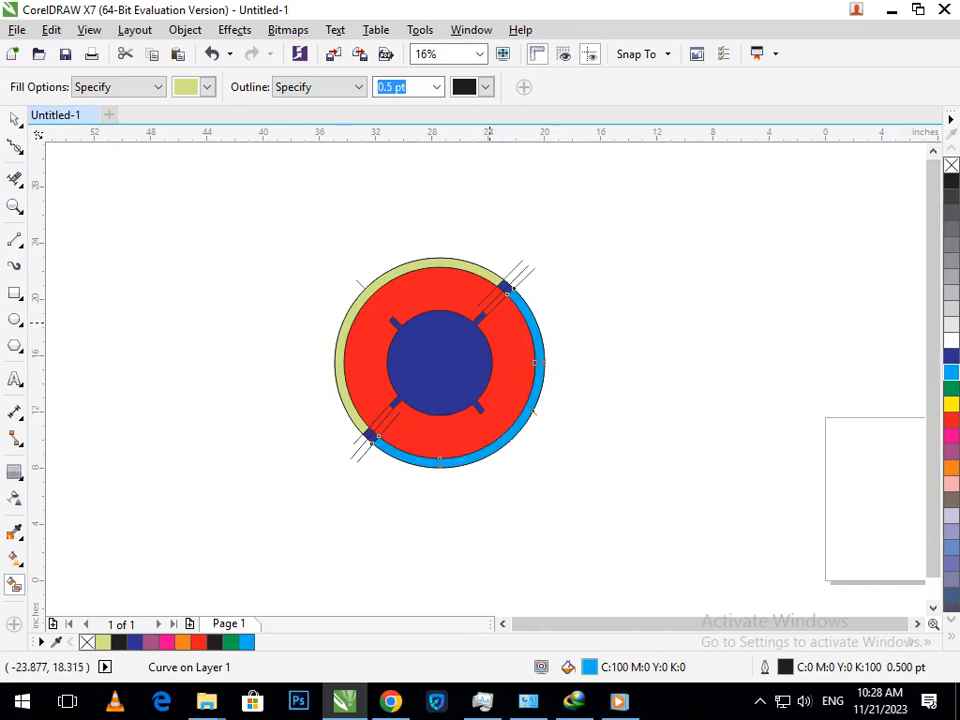
scroll(577, 356, up, 4)
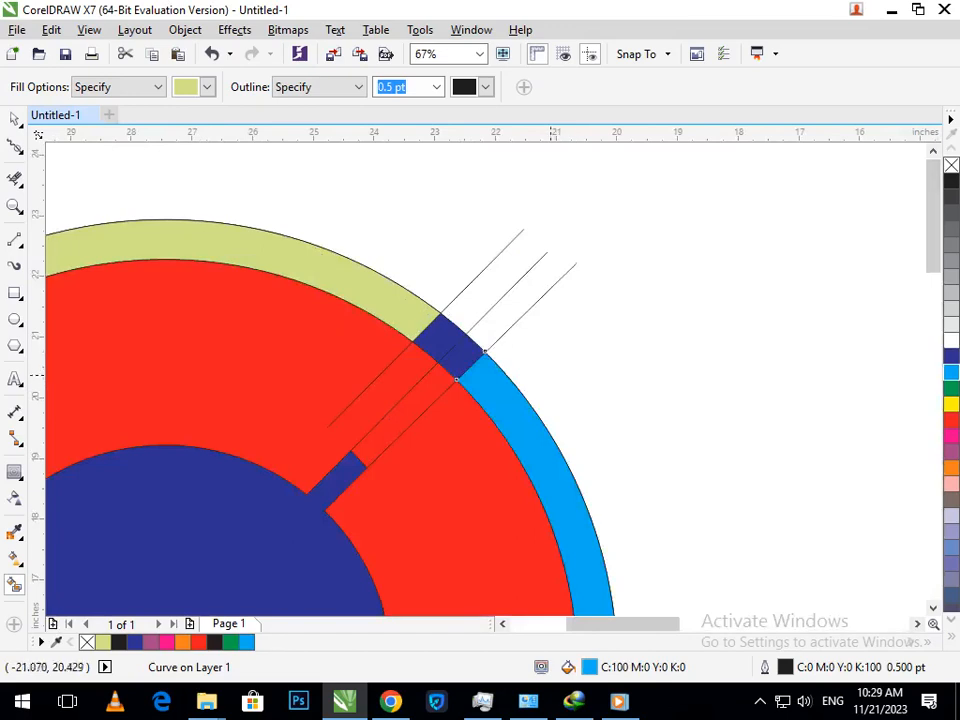
Step: Smart Fill the upper-right strip beyond the arm, its adjoining ring cell and the lower-right ring half with light green
scroll(389, 344, down, 4)
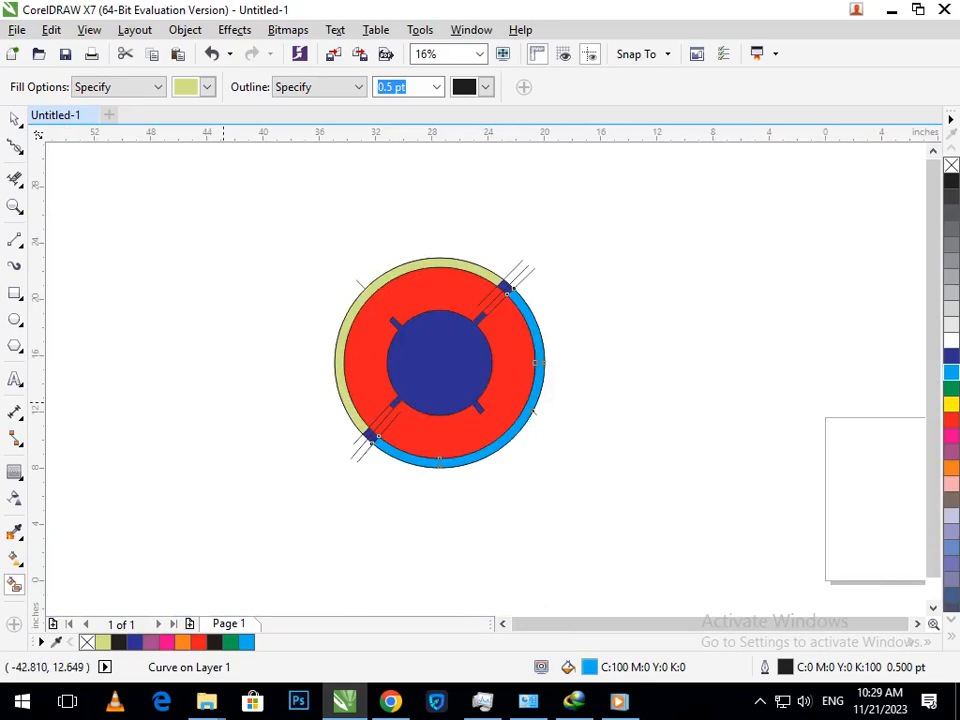
scroll(490, 293, up, 4)
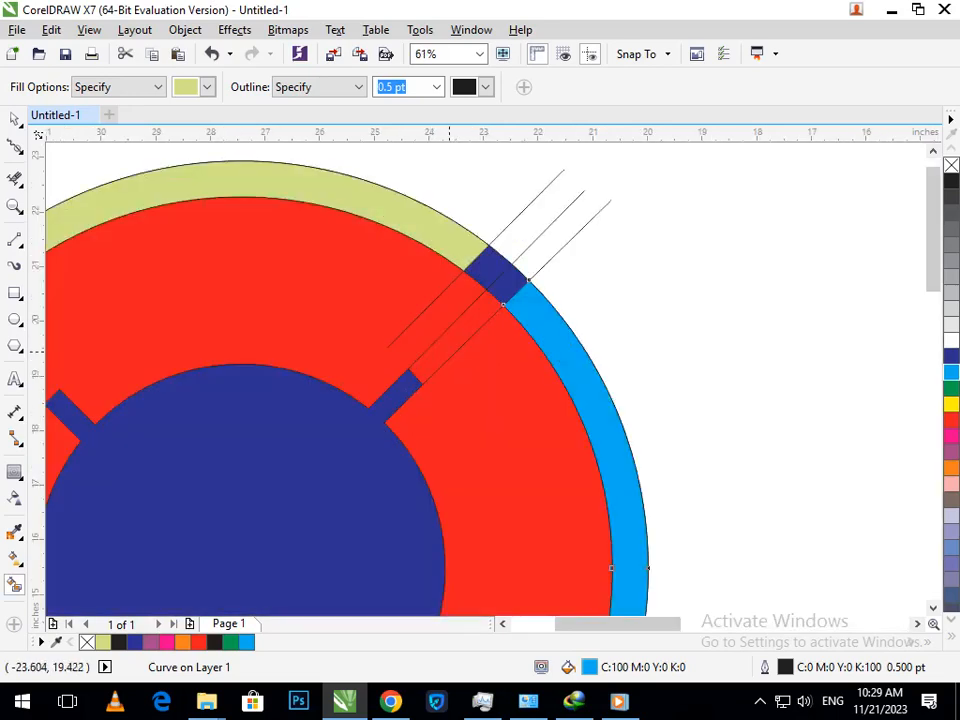
click(460, 332)
click(507, 294)
click(528, 326)
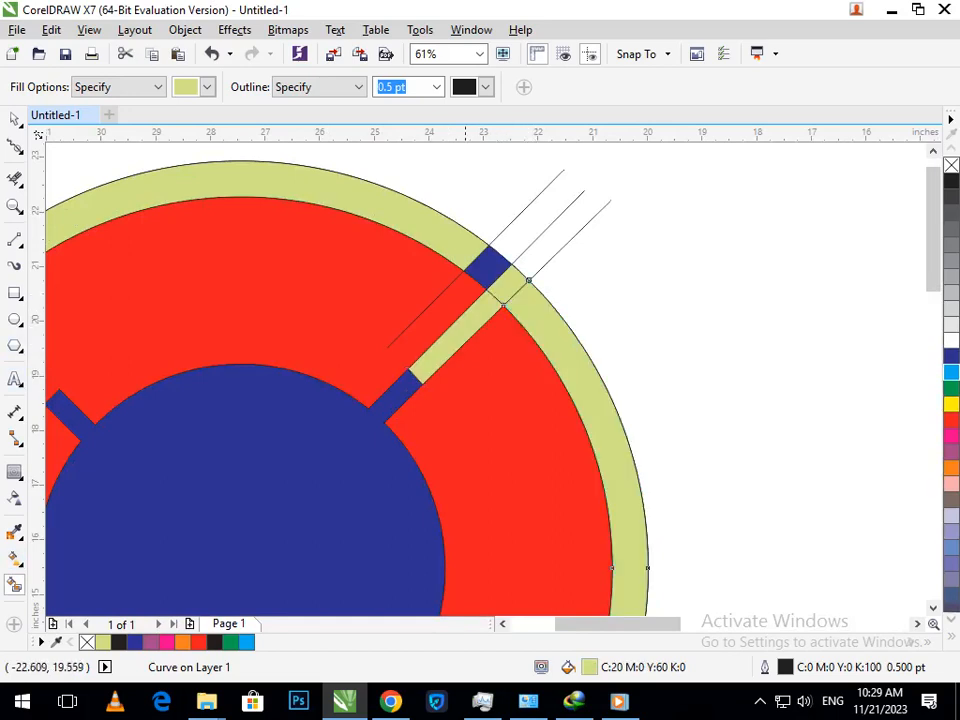
Step: Smart Fill the four-armed centre circle and the lower-left strip with its adjoining ring cell light green
click(409, 391)
scroll(418, 452, down, 4)
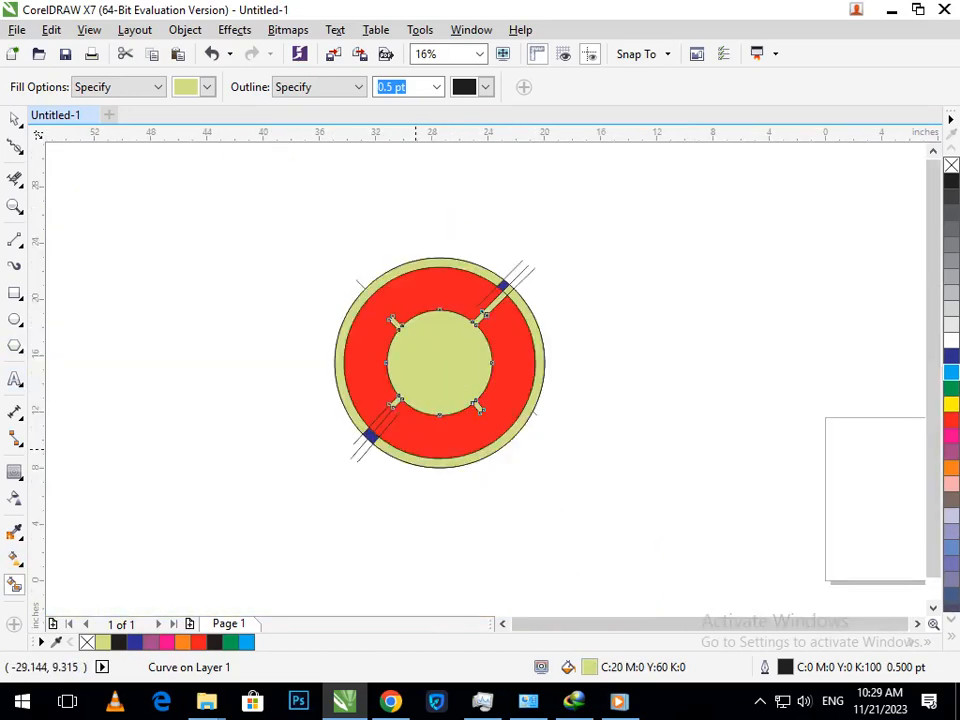
click(375, 432)
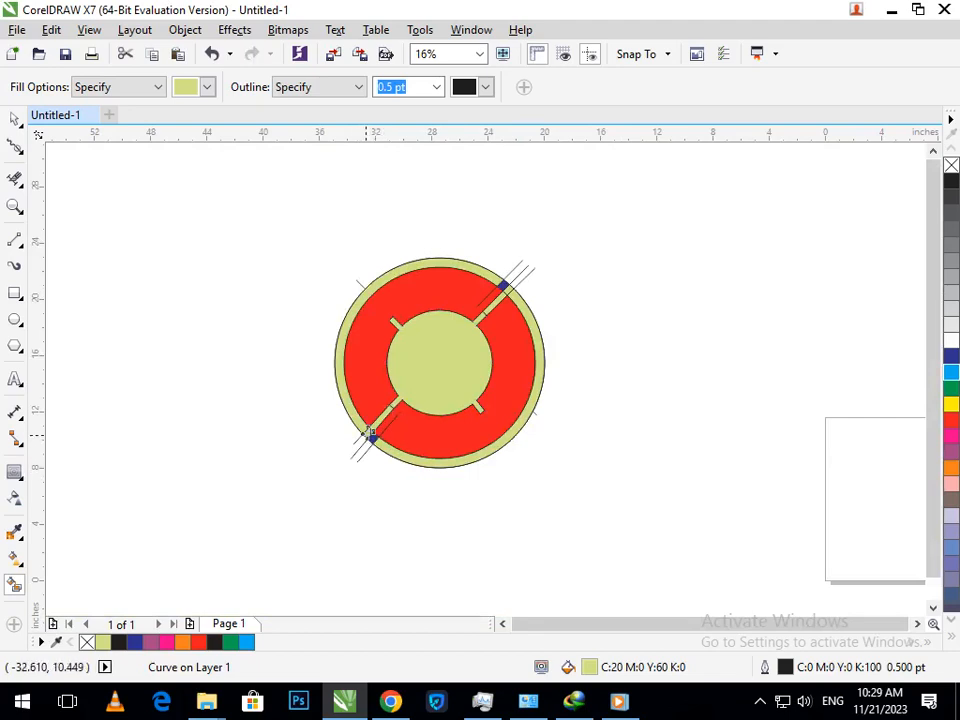
Step: Weld the four-armed centre, the lower-left strip and ring cell, and the upper-left ring half into one shape
key(space)
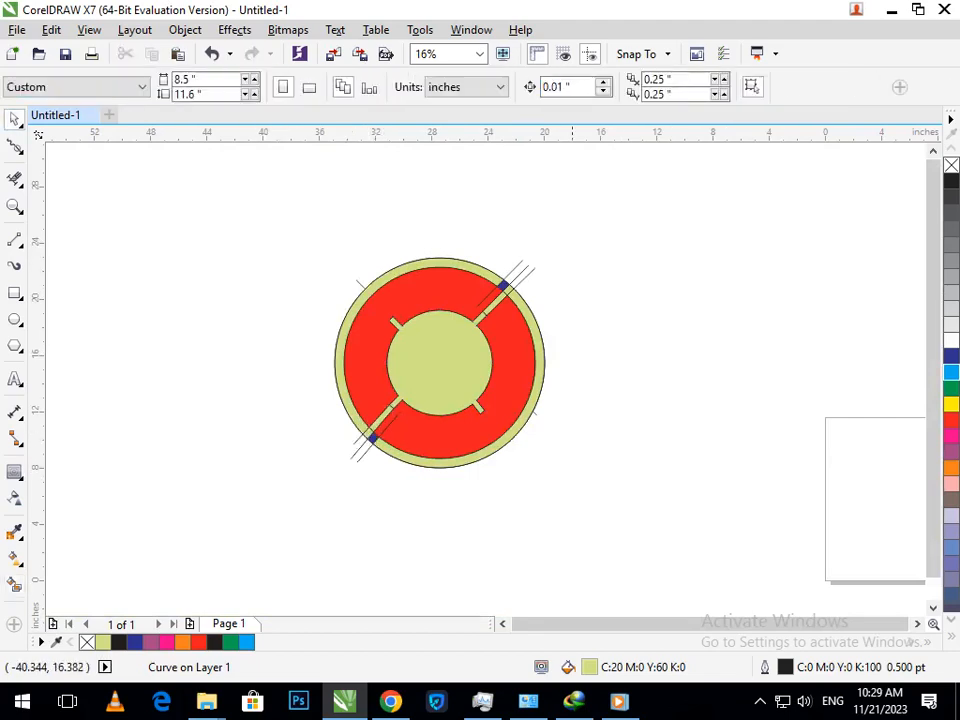
scroll(308, 415, up, 2)
drag(519, 464, 459, 429)
key(ctrl+z)
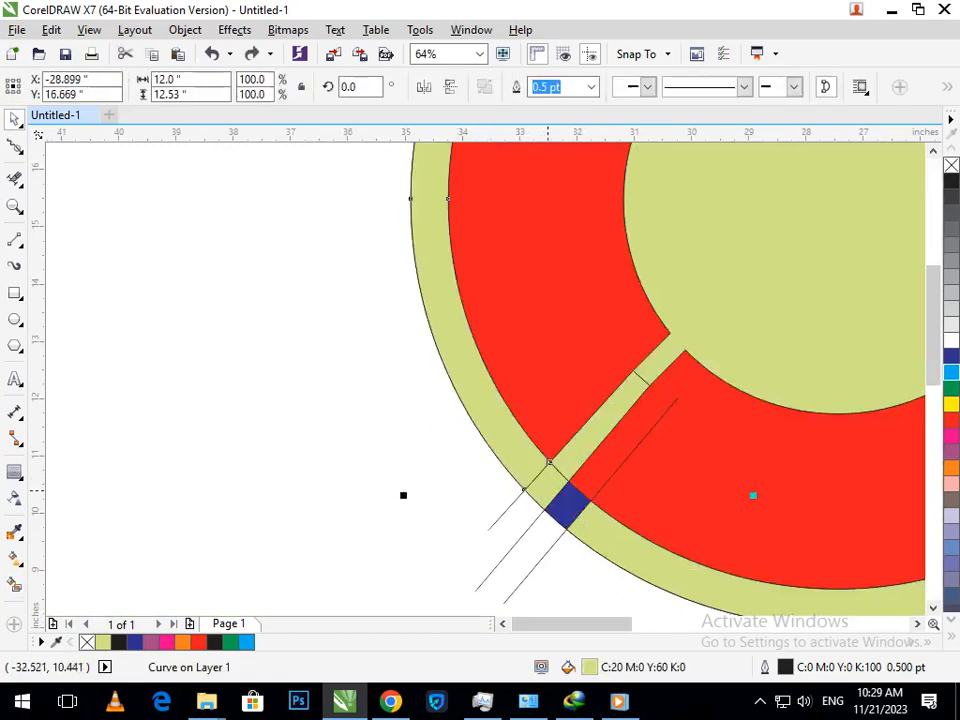
shift+click(547, 487)
shift+click(641, 384)
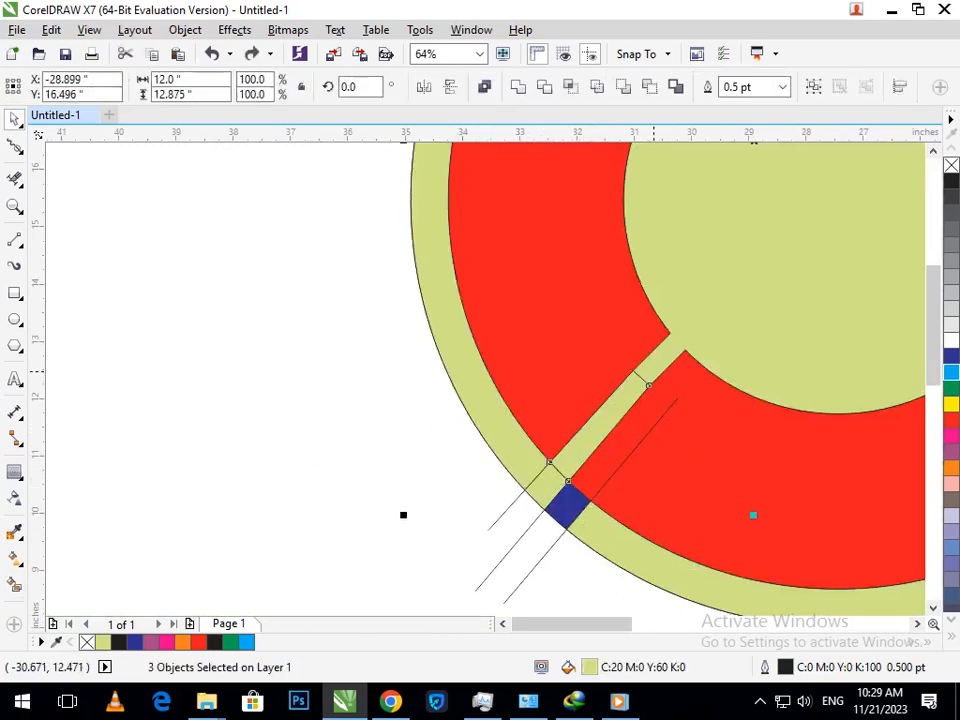
click(518, 87)
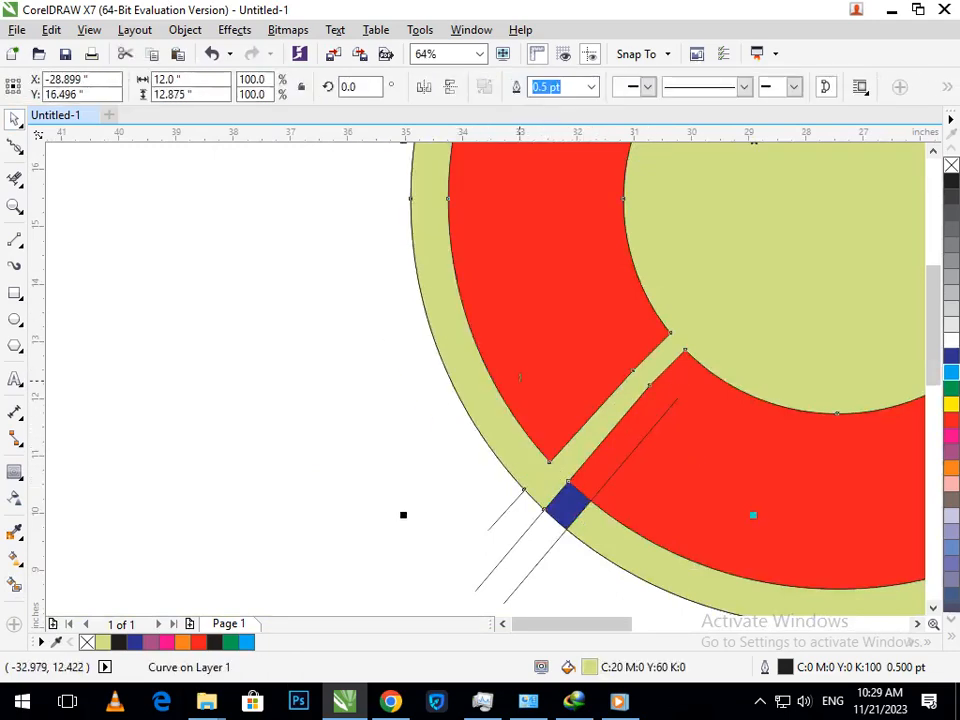
Step: Weld the upper-right strip, its adjoining ring cell and the lower-right ring half into one shape
key(F3)
click(584, 442)
scroll(539, 280, up, 2)
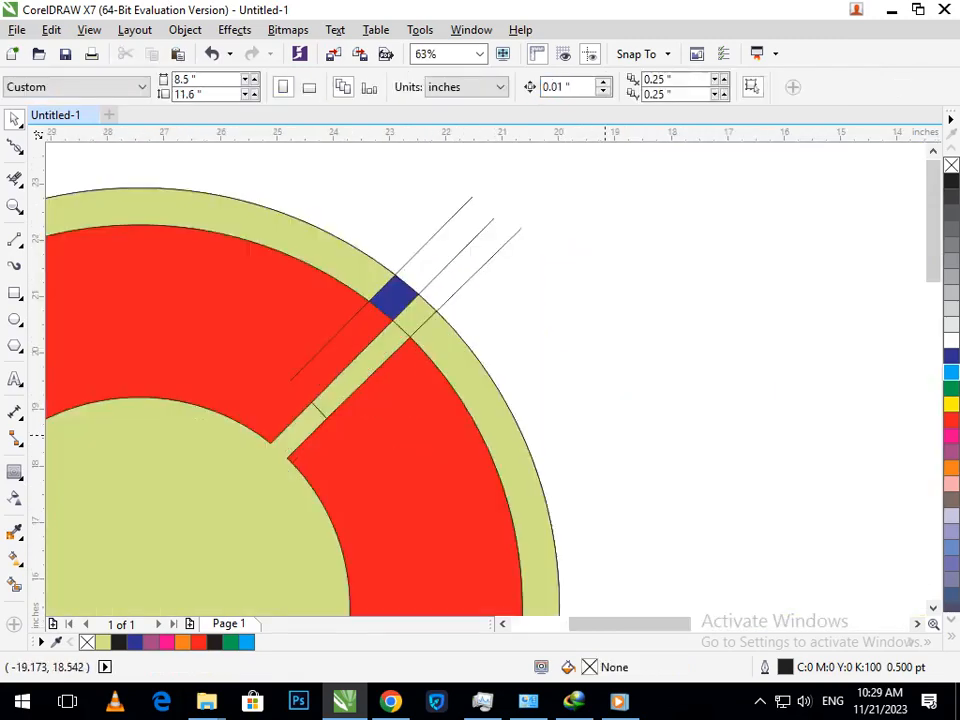
drag(307, 420, 288, 456)
key(ctrl+z)
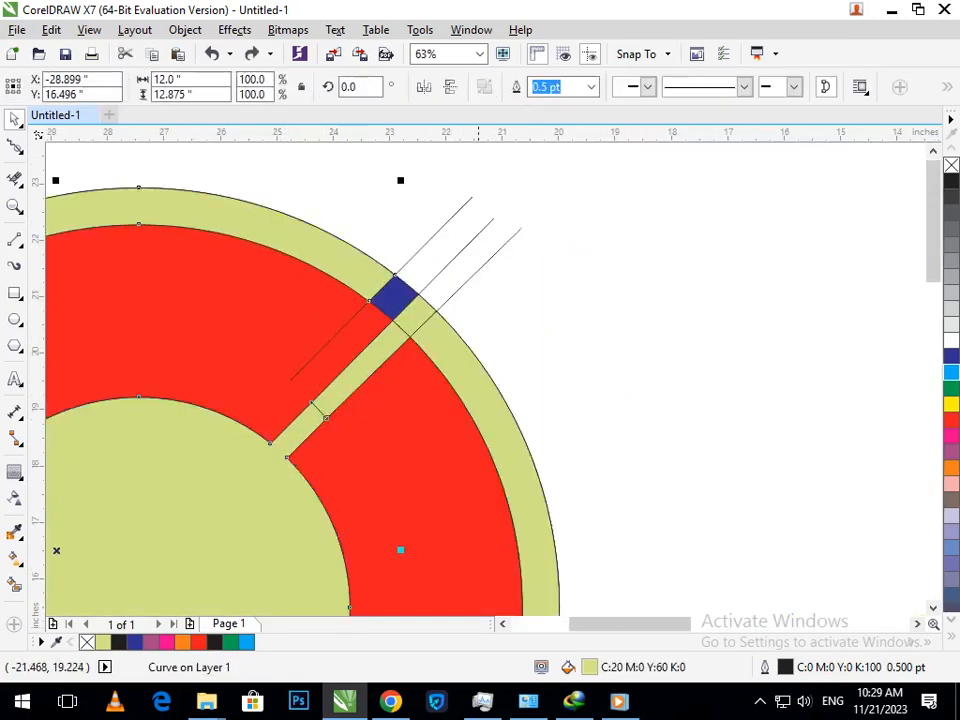
click(525, 392)
click(311, 405)
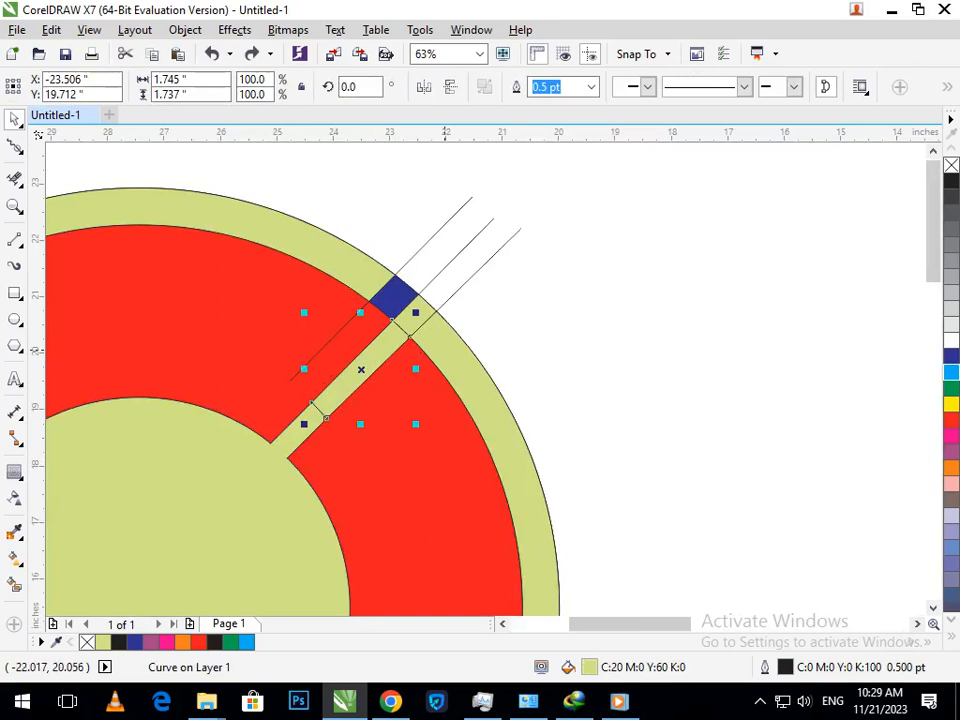
shift+click(444, 350)
shift+click(410, 312)
click(518, 87)
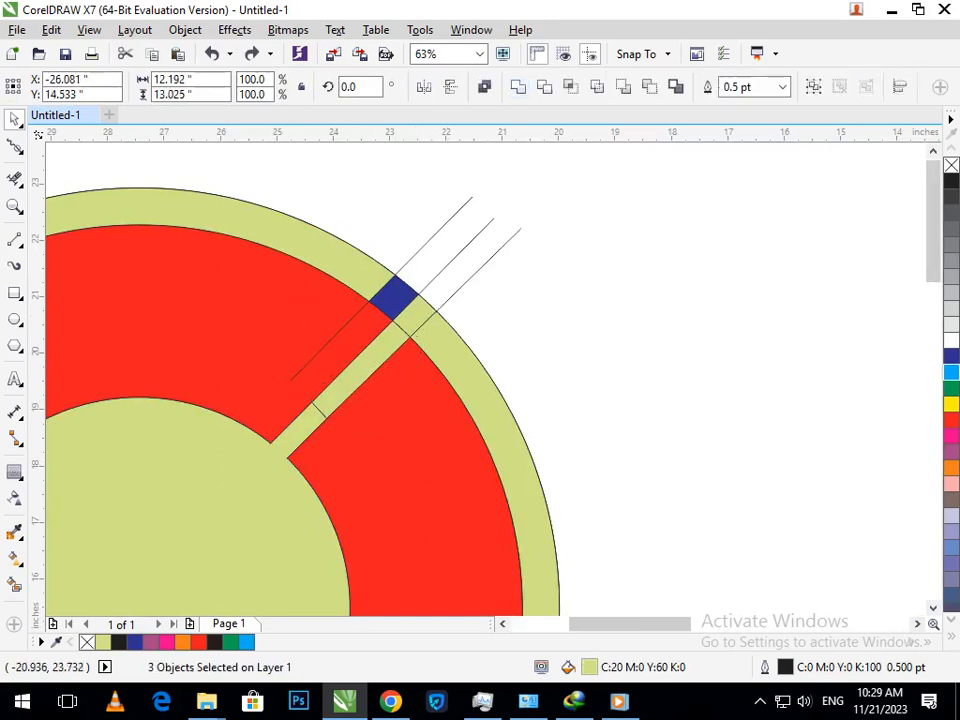
Step: Try to erase the short dividing line between the upper-right arm and the strip, and undo each attempt
scroll(540, 282, down, 3)
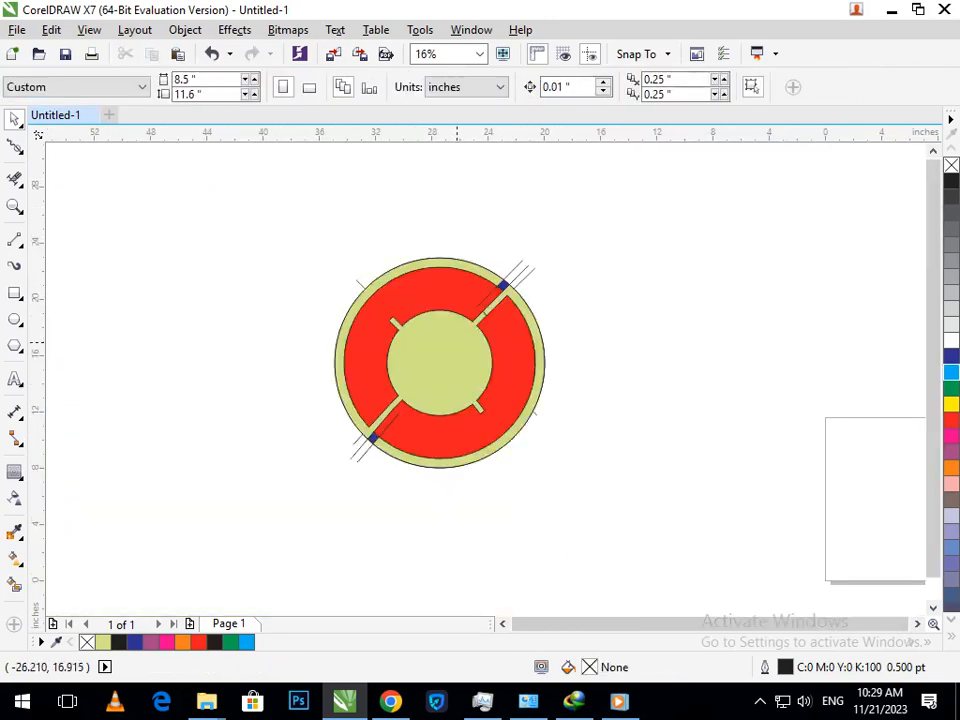
drag(442, 294, 555, 378)
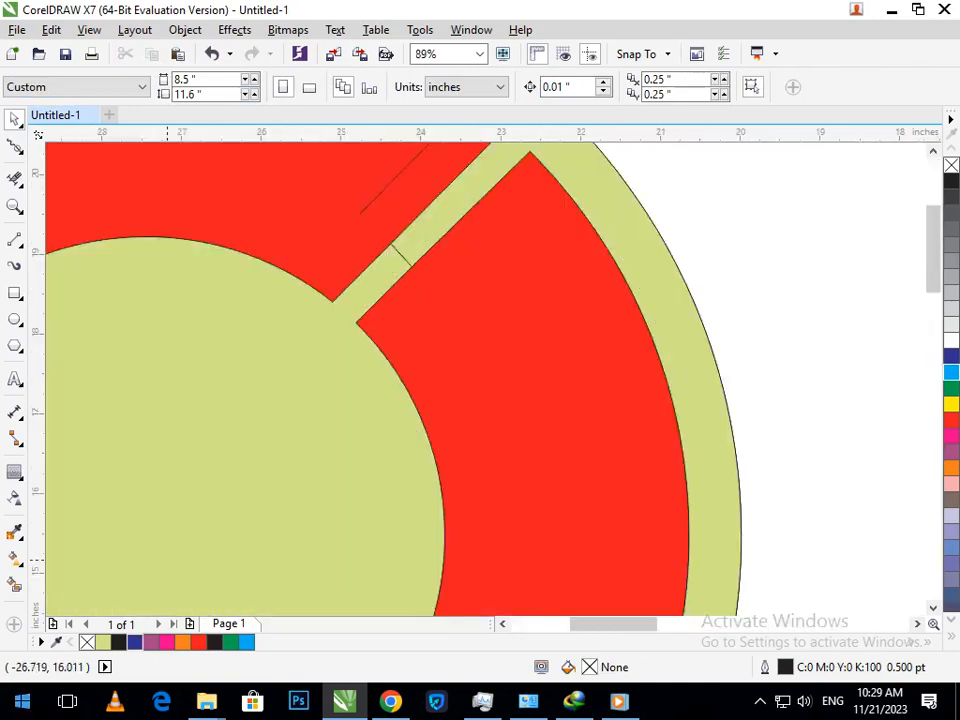
click(14, 178)
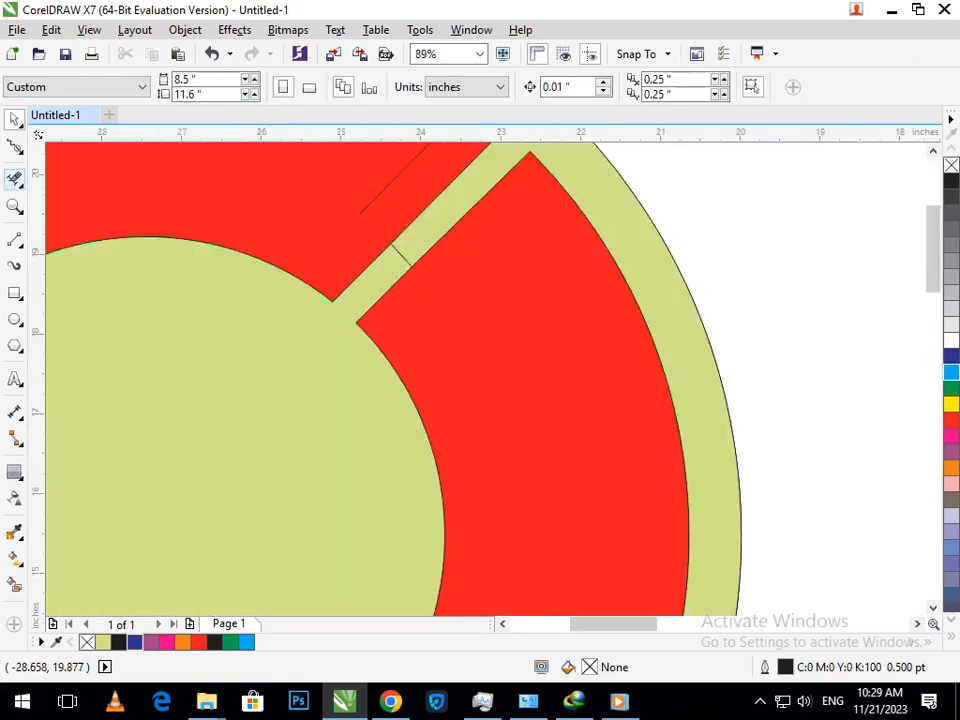
click(404, 257)
key(ctrl+z)
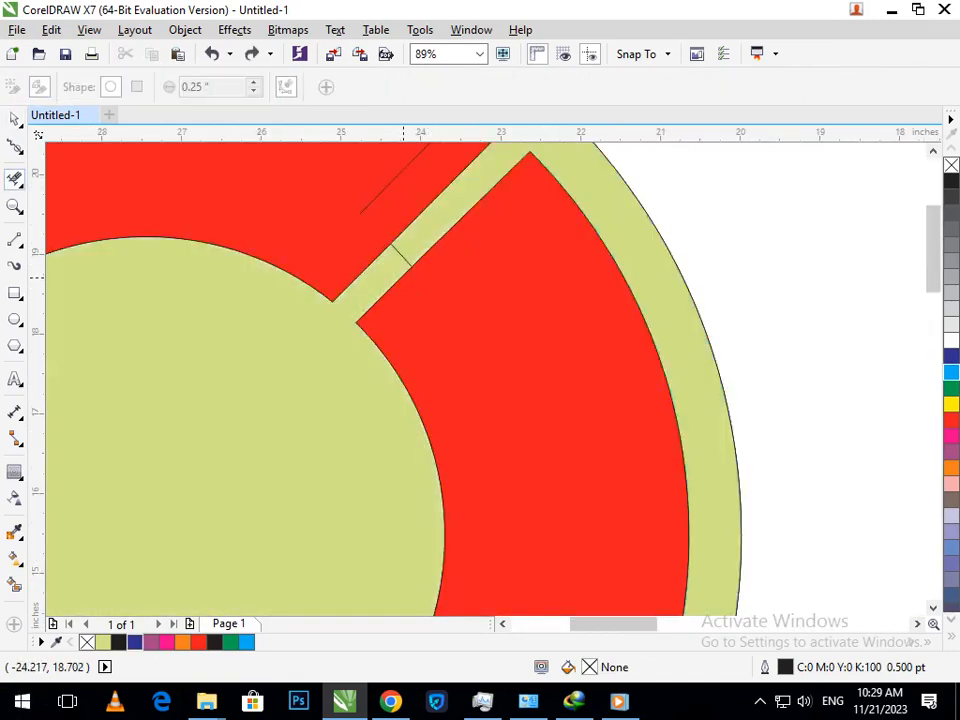
click(405, 258)
key(ctrl+z)
scroll(440, 320, down, 4)
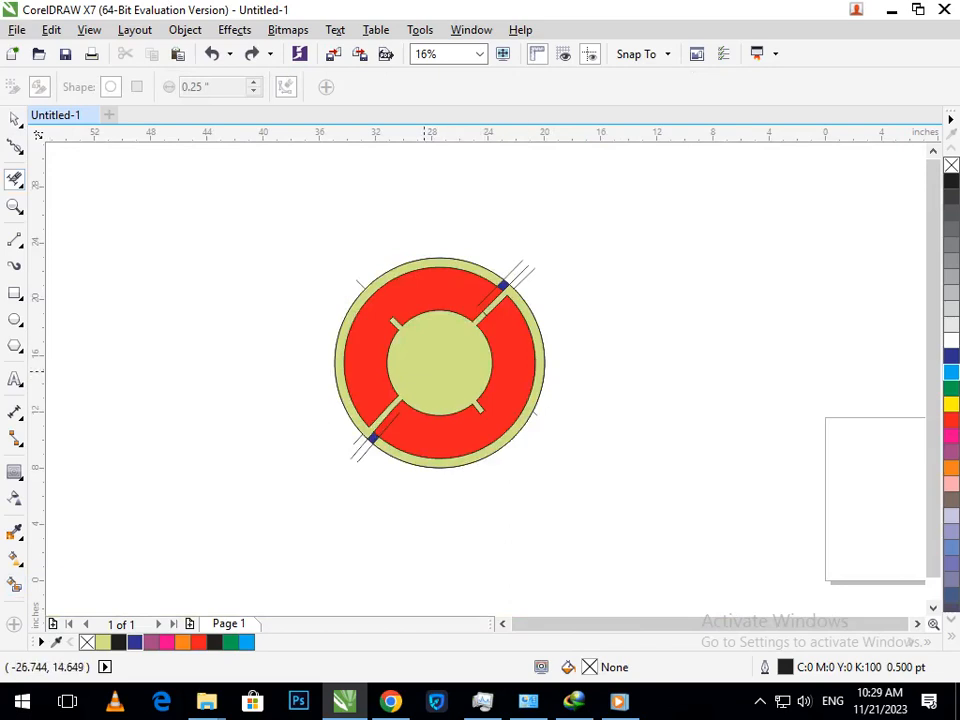
Step: Colour the welded centre and upper-left ring shape dark blue and the welded lower-right ring shape cyan
click(14, 585)
click(419, 369)
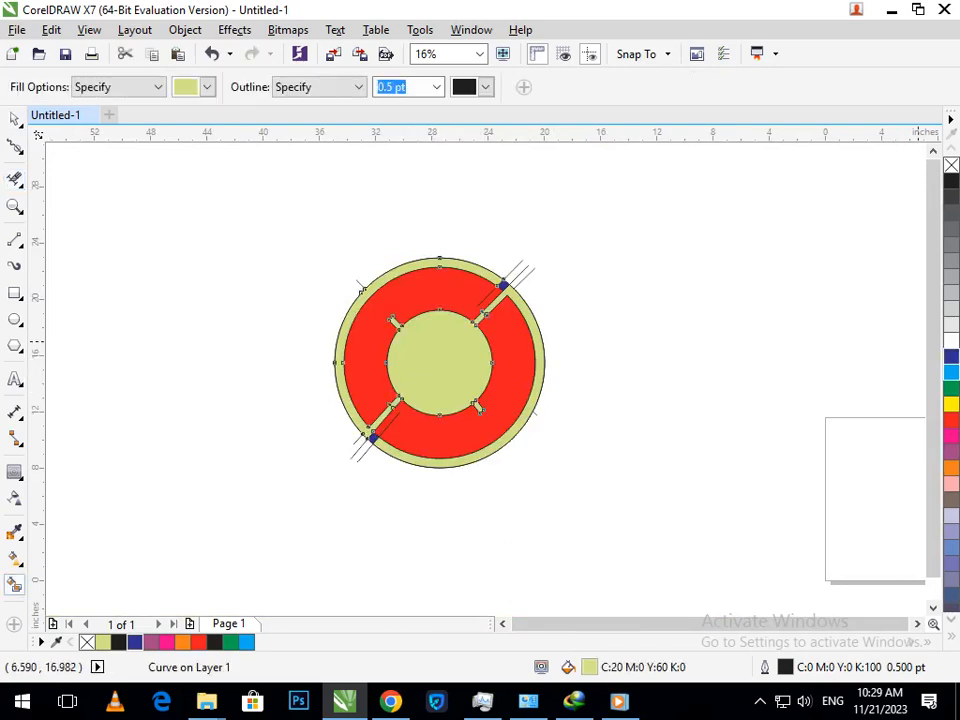
click(950, 356)
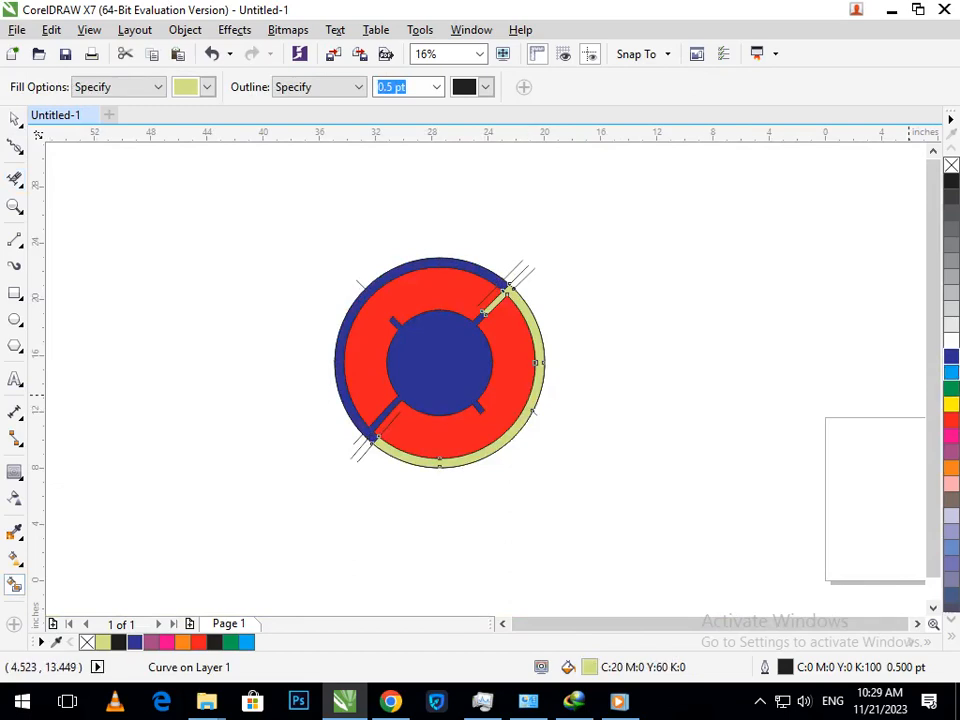
click(950, 372)
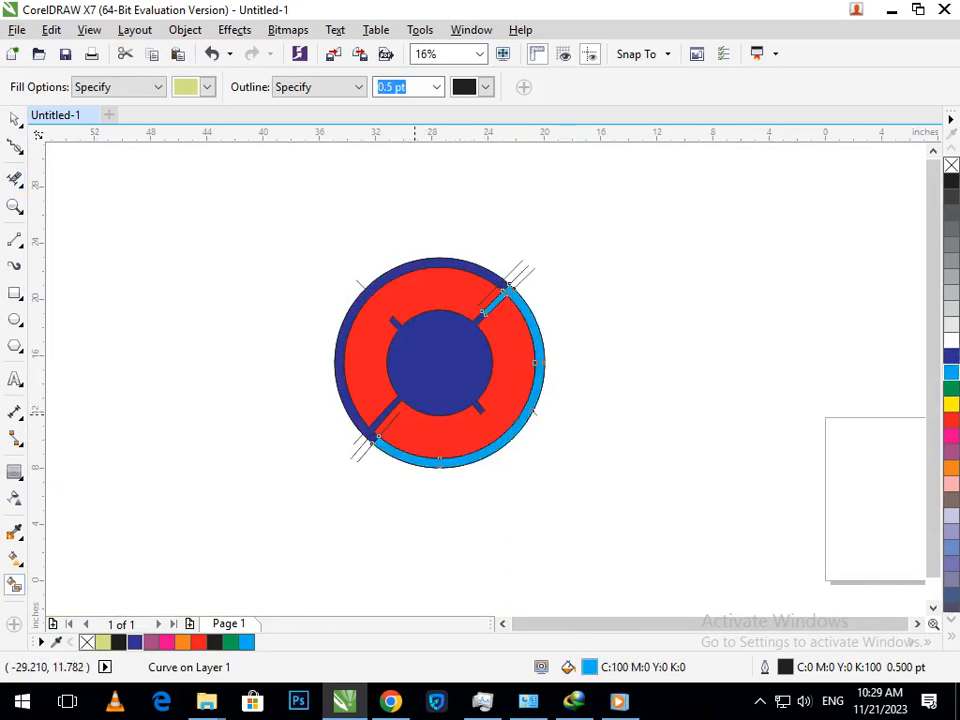
Step: Smart Fill the upper-left red section between the centre circle and the outer ring with light green
scroll(471, 324, up, 5)
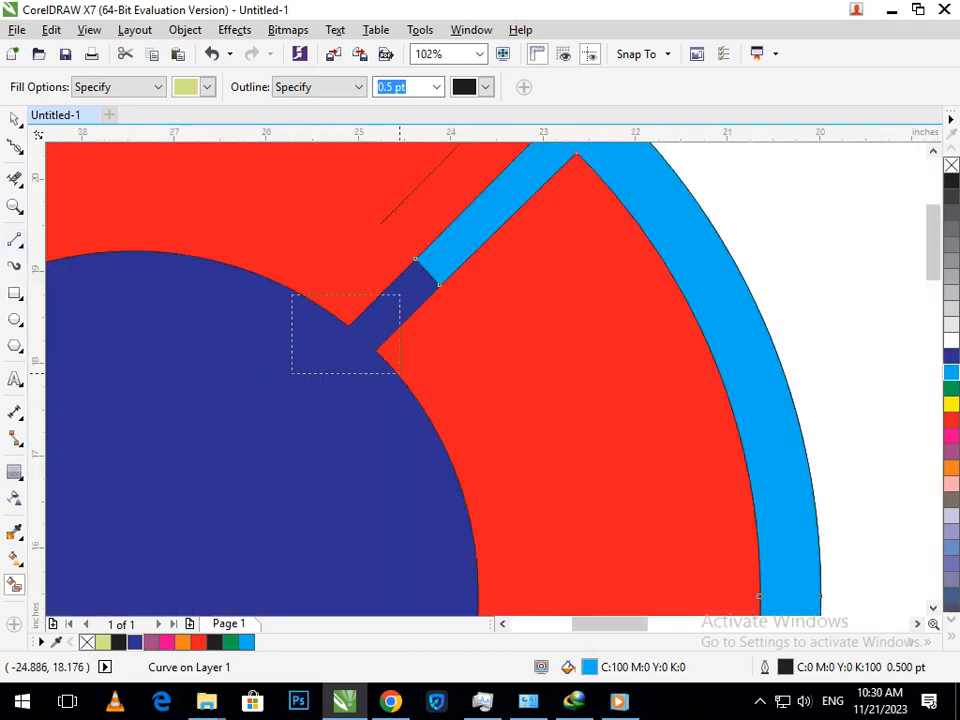
drag(400, 373, 400, 373)
drag(391, 279, 497, 377)
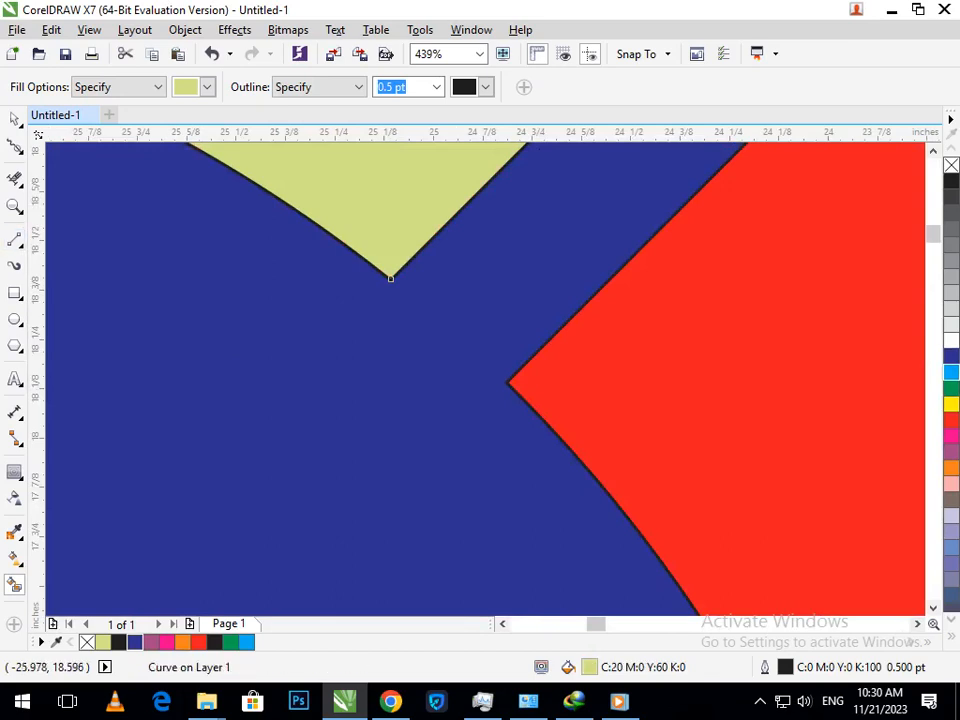
Step: Draw a line about 0.3 × 0.27 inches across the upper-right arm's base and bend it to follow the circle
click(14, 239)
drag(391, 279, 510, 388)
click(16, 148)
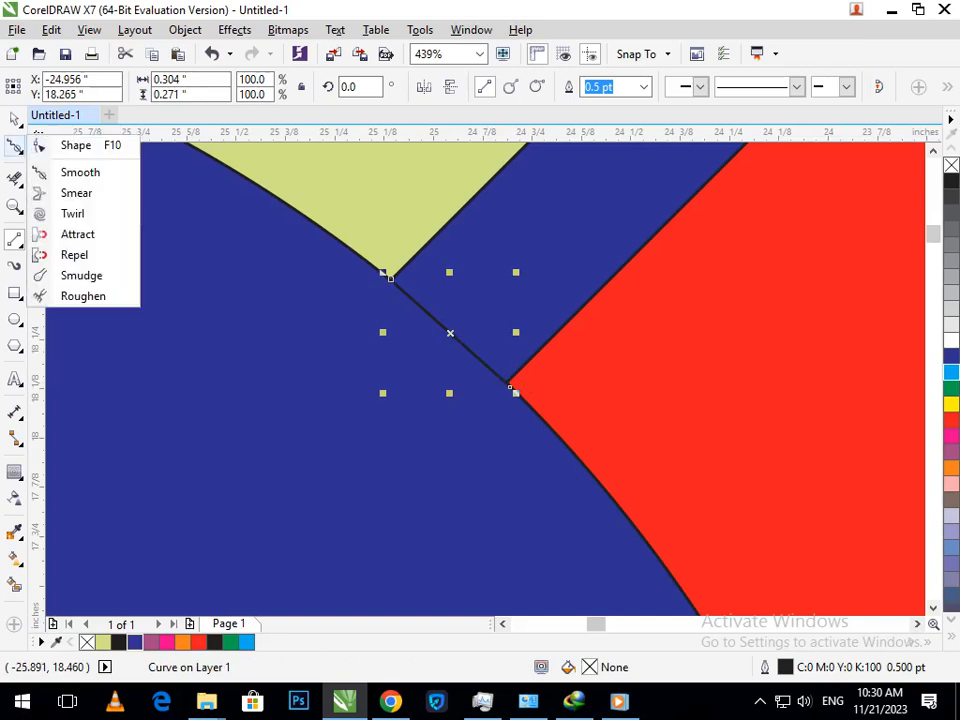
click(72, 144)
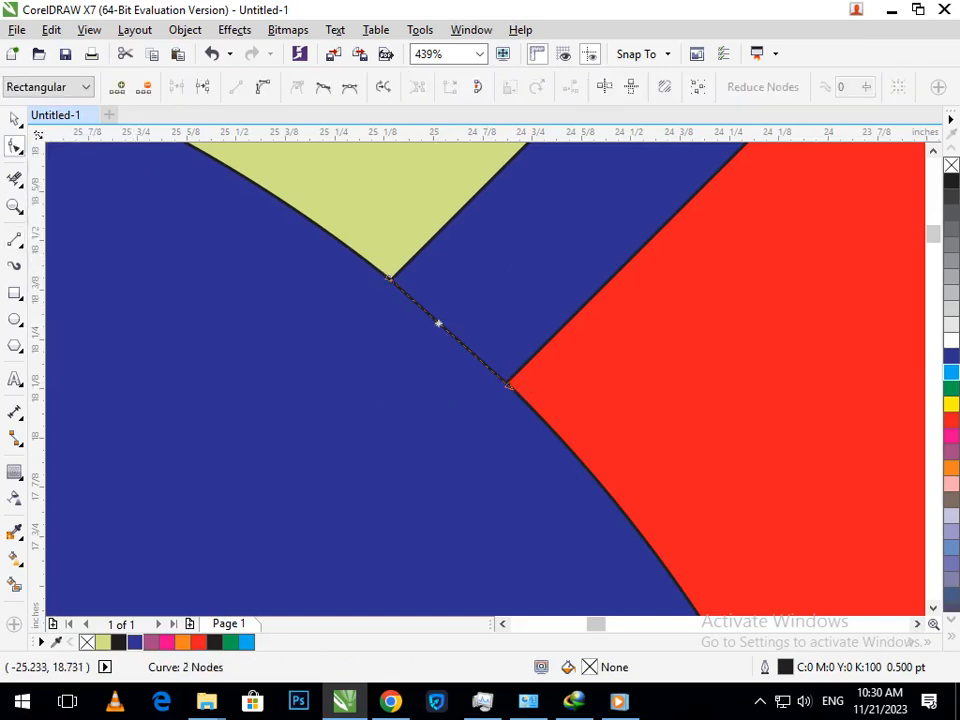
mouse_move(452, 335)
mouse_down()
mouse_move(465, 321)
mouse_move(457, 326)
mouse_up()
Step: Draw a 2-point line across the lower-left arm where it meets the ring, convert it to a curve and bend it outward
scroll(470, 322, down, 6)
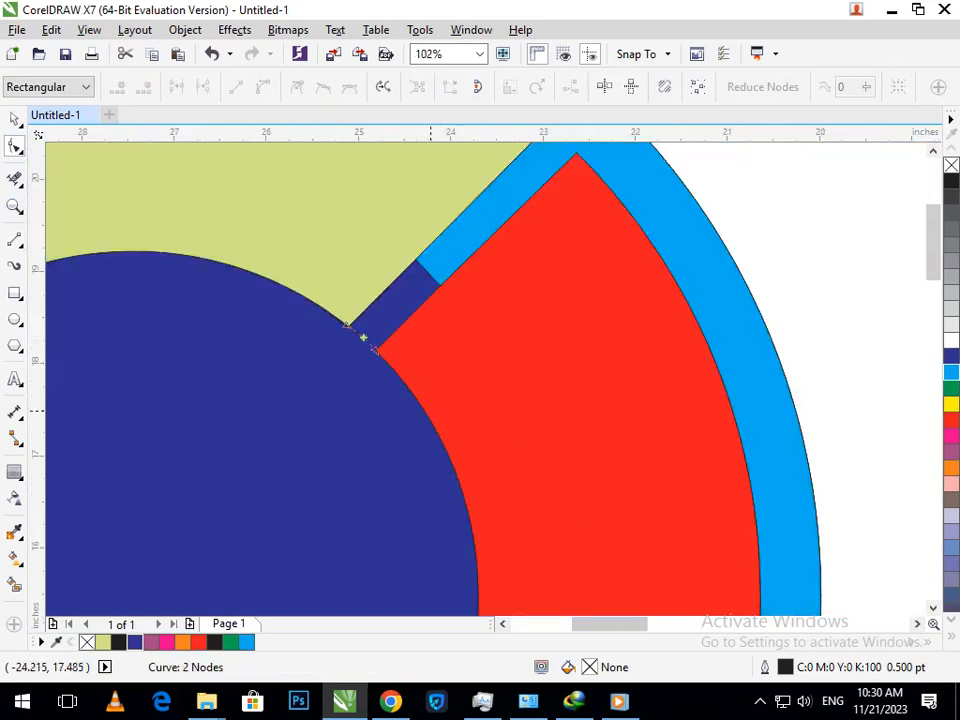
scroll(474, 321, up, 4)
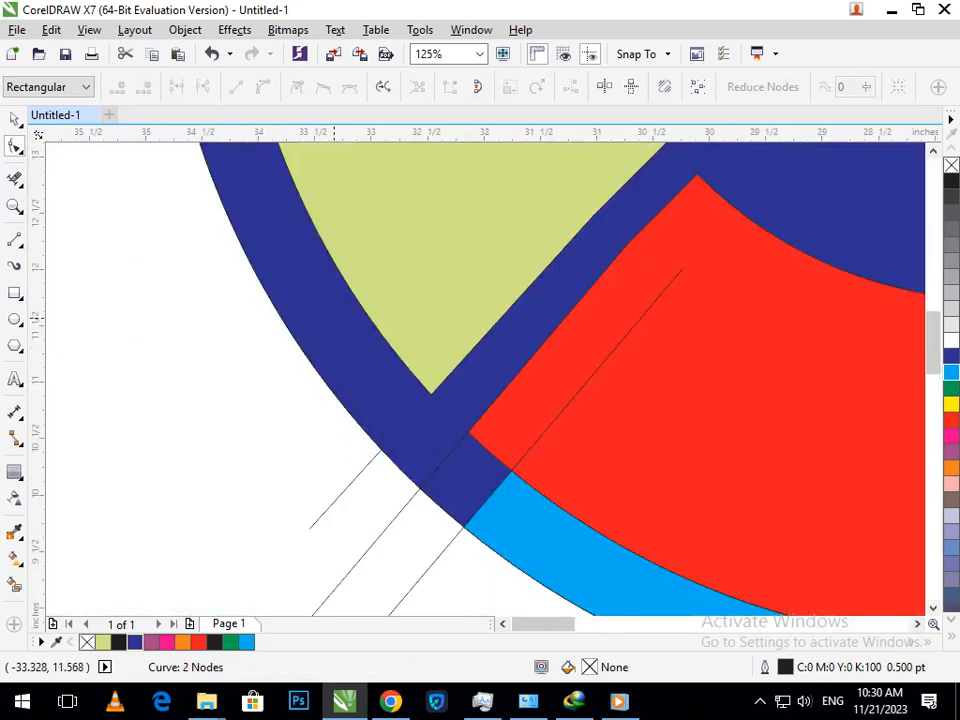
scroll(405, 398, up, 3)
click(15, 240)
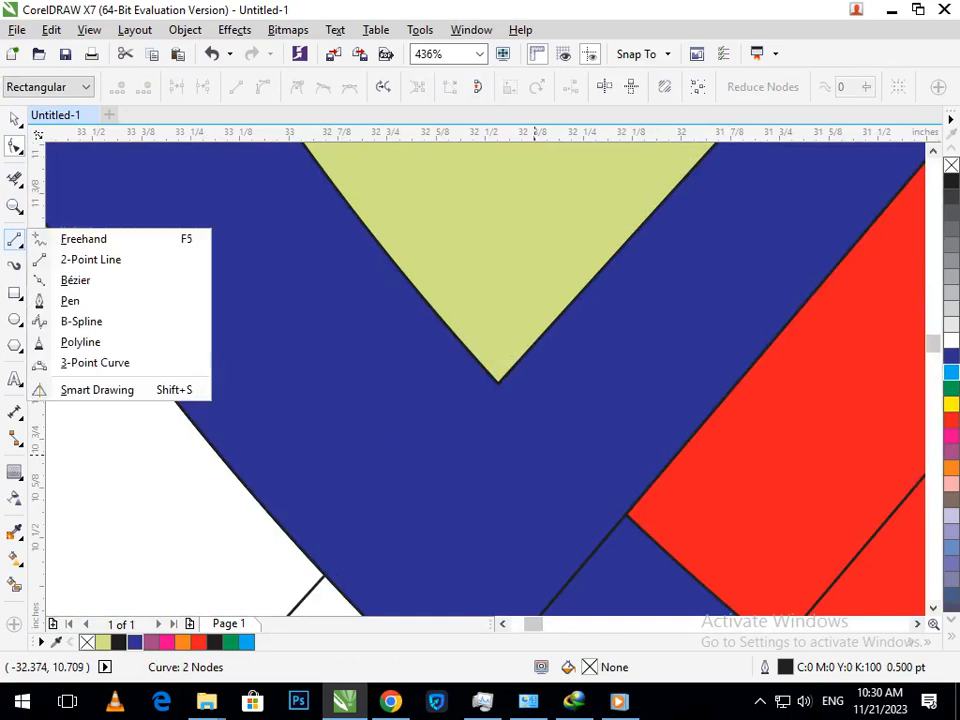
click(86, 257)
drag(625, 514, 497, 381)
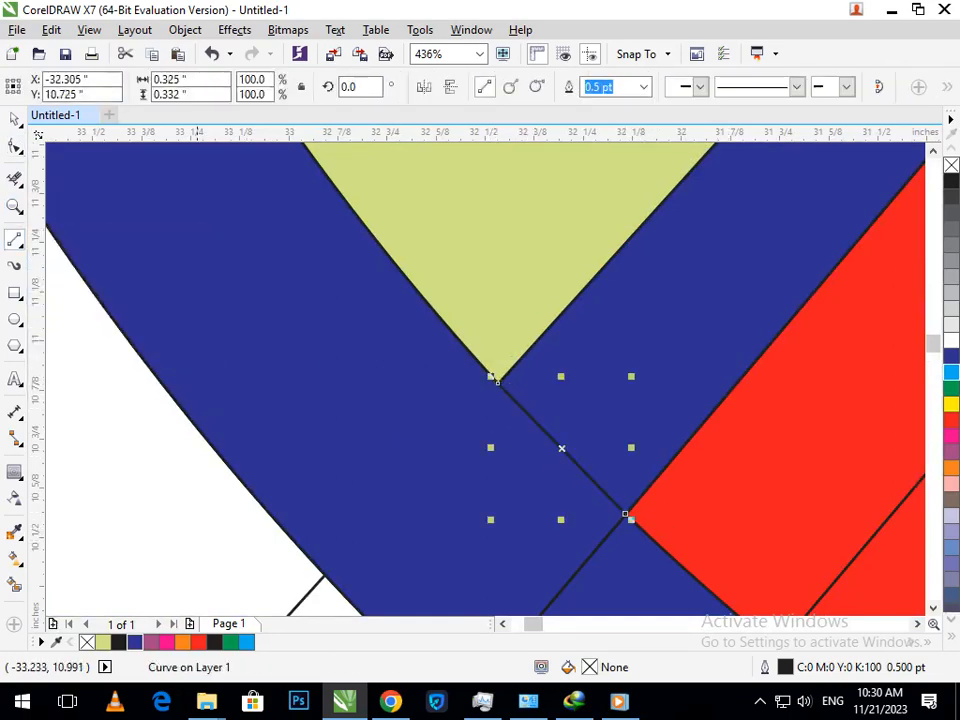
key(F10)
click(562, 448)
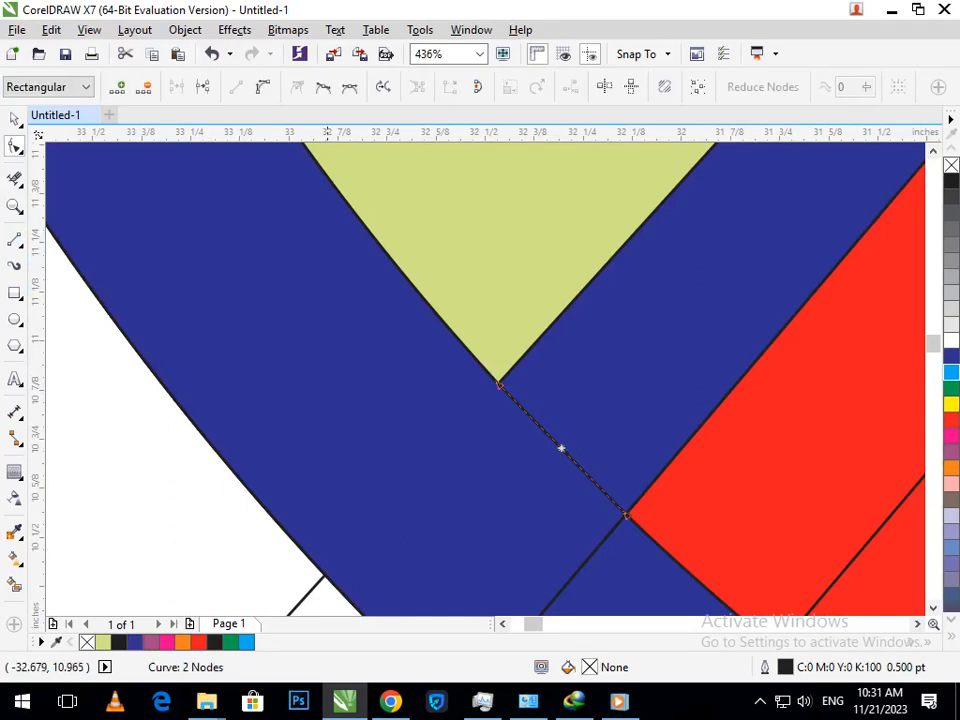
click(263, 87)
mouse_move(565, 452)
mouse_down()
mouse_move(542, 476)
mouse_move(548, 461)
mouse_up()
Step: Smart Fill the upper-right arm segment between the circle and the cyan strip, and set its fill and outline to cyan
scroll(445, 415, down, 4)
scroll(445, 415, down, 6)
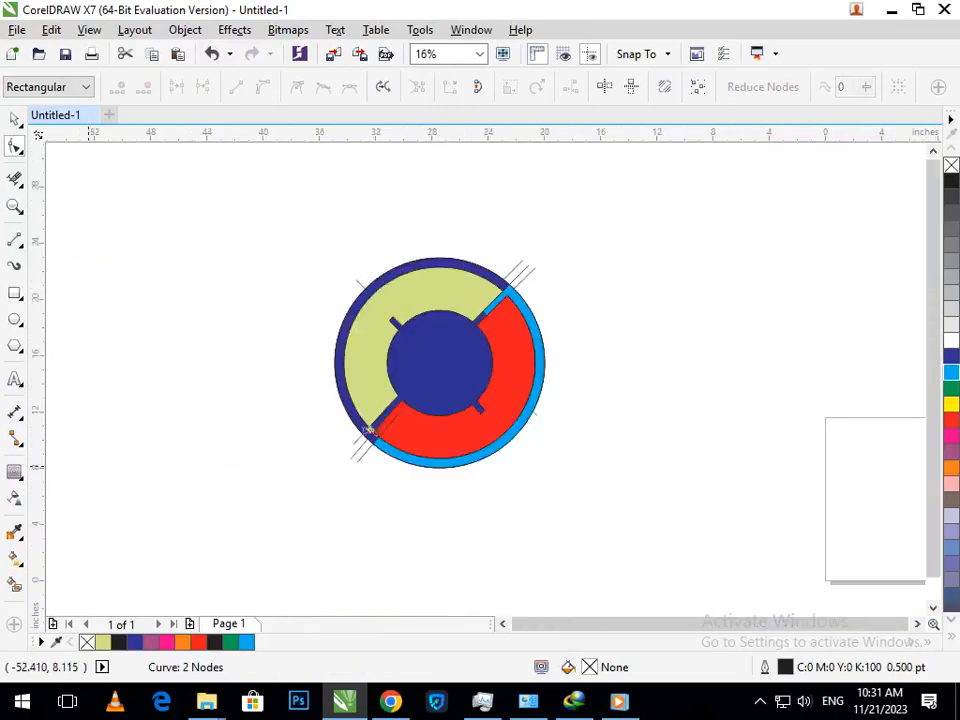
click(14, 585)
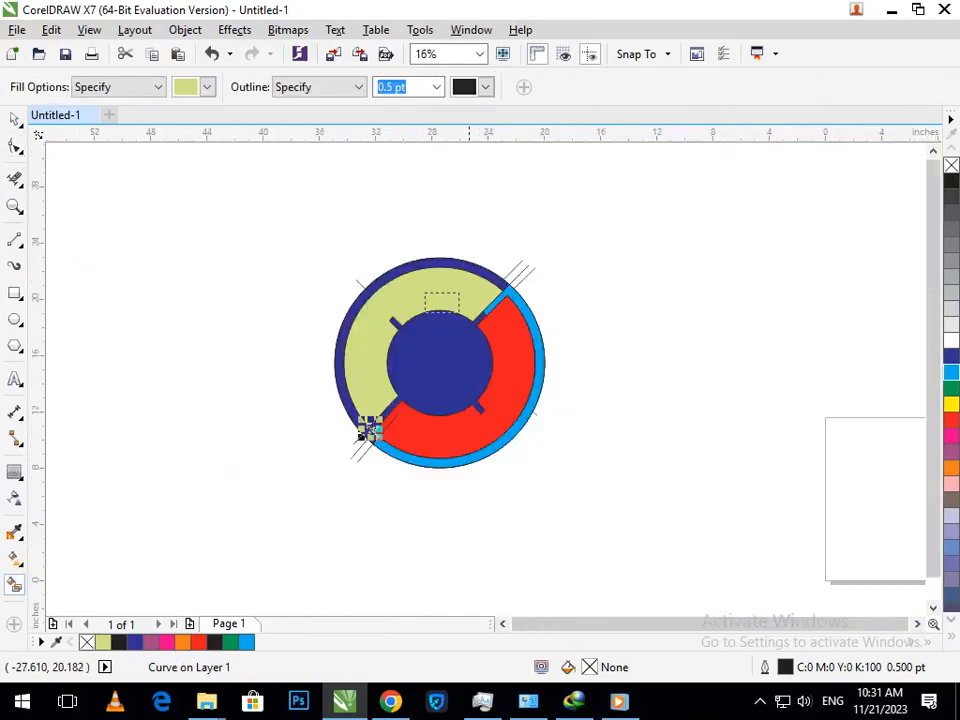
scroll(476, 321, up, 5)
click(503, 320)
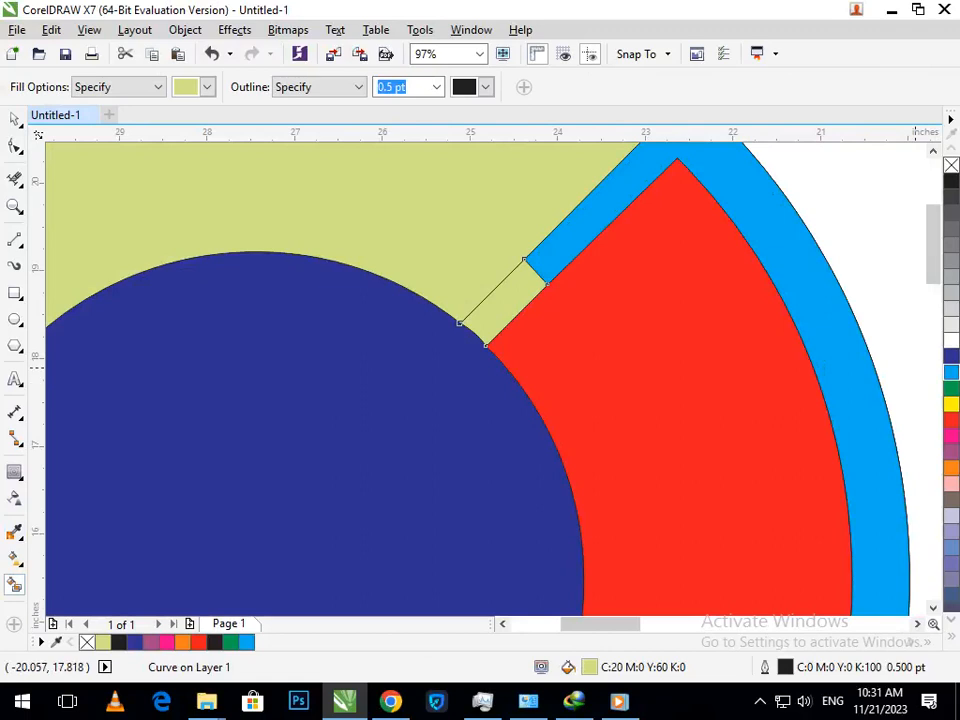
click(951, 372)
scroll(585, 292, down, 5)
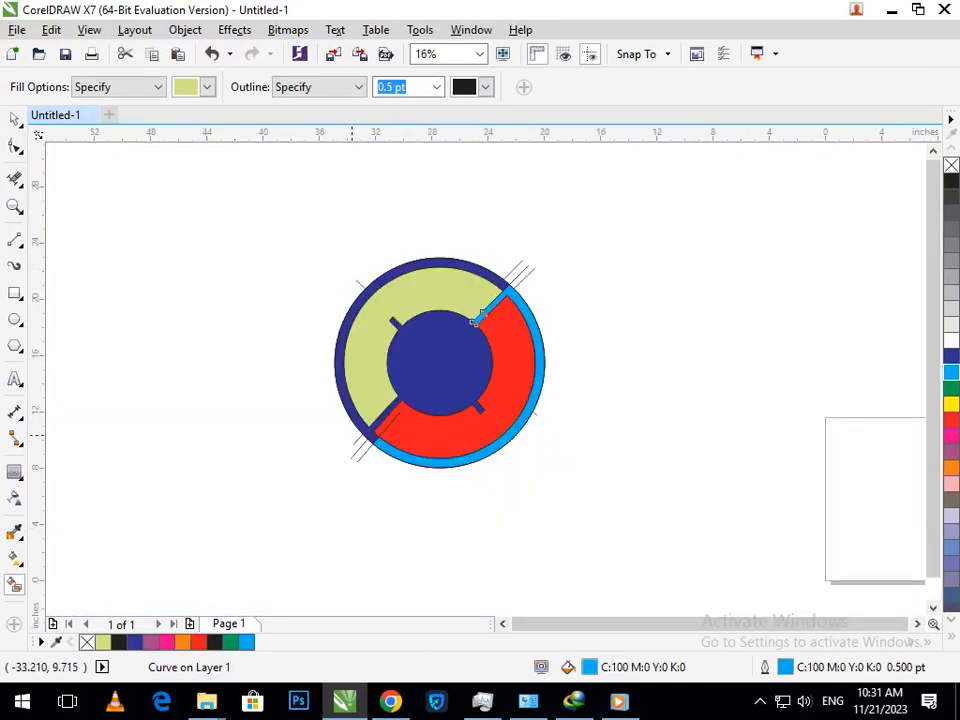
scroll(355, 420, up, 5)
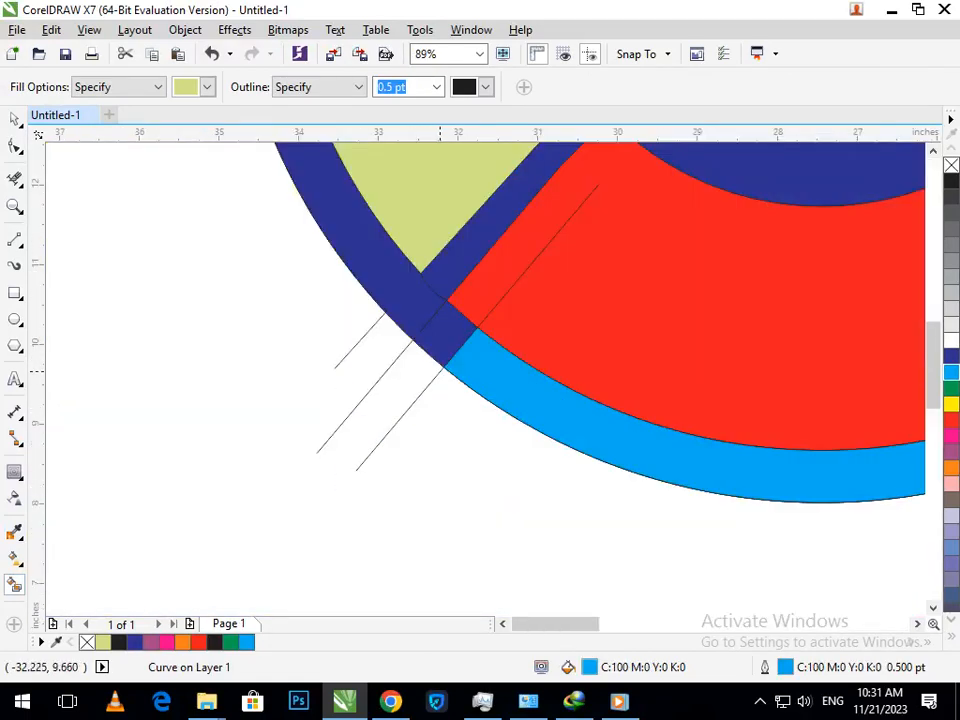
Step: Smart Fill the upper-left ring half and the centre circle with its lower-left arm, and colour both green
click(415, 312)
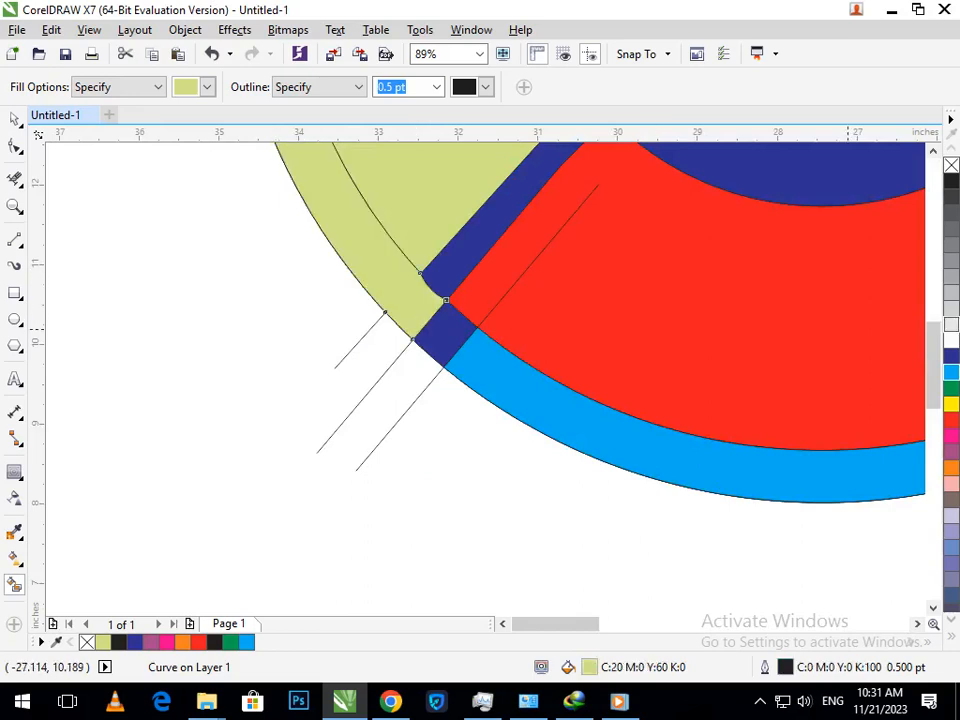
click(951, 404)
click(951, 388)
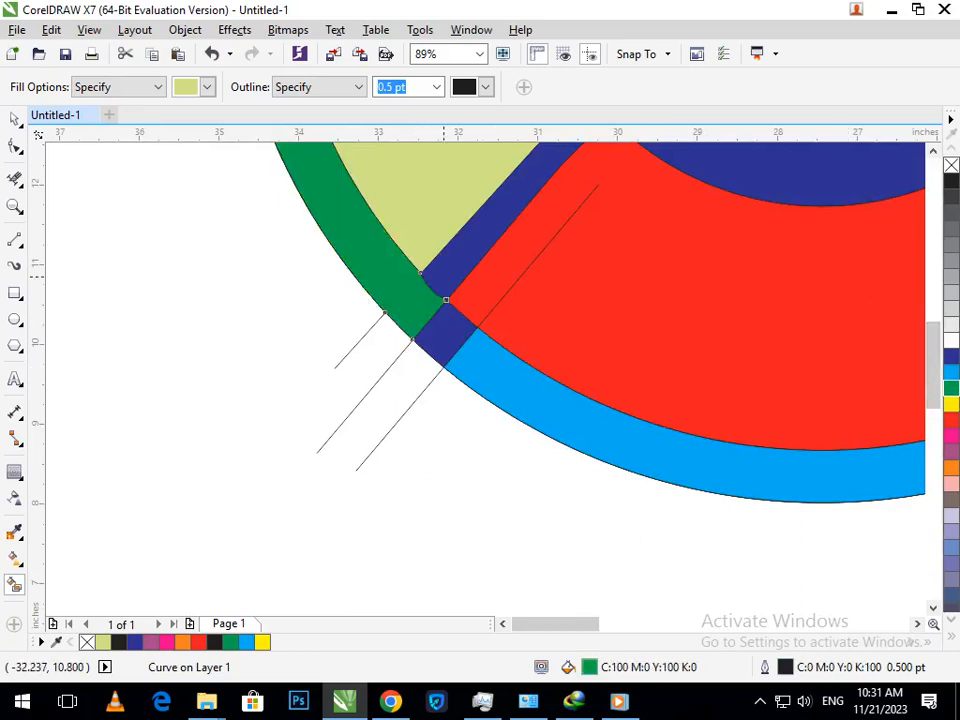
click(440, 280)
click(951, 388)
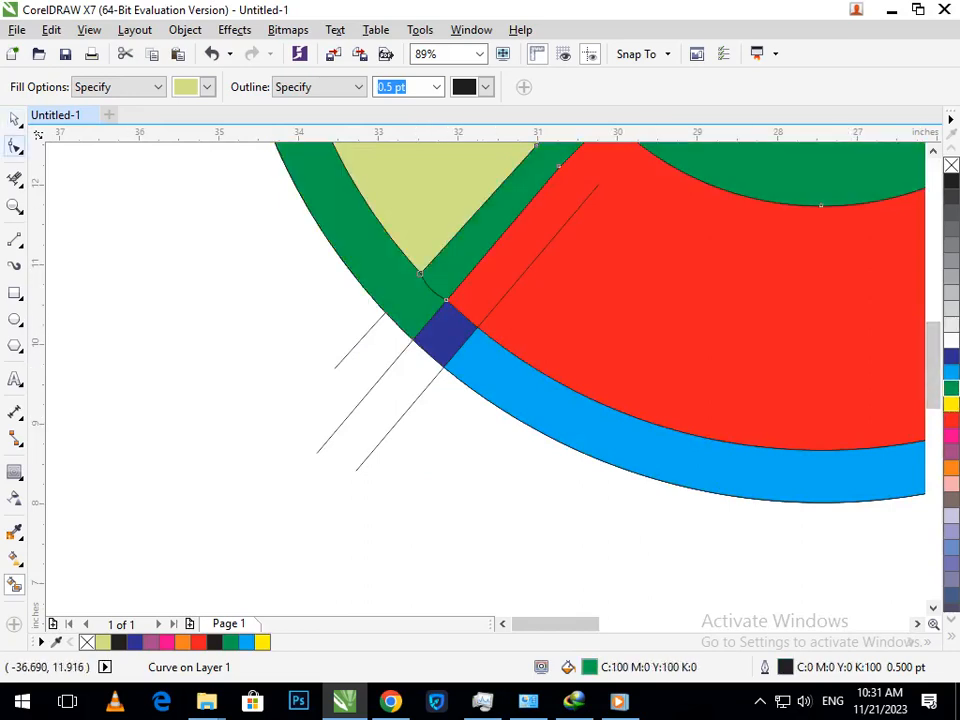
Step: Try to remove the curved segment dividing the lower-left arm from the upper-left ring half, then undo it
click(14, 146)
click(14, 178)
click(428, 290)
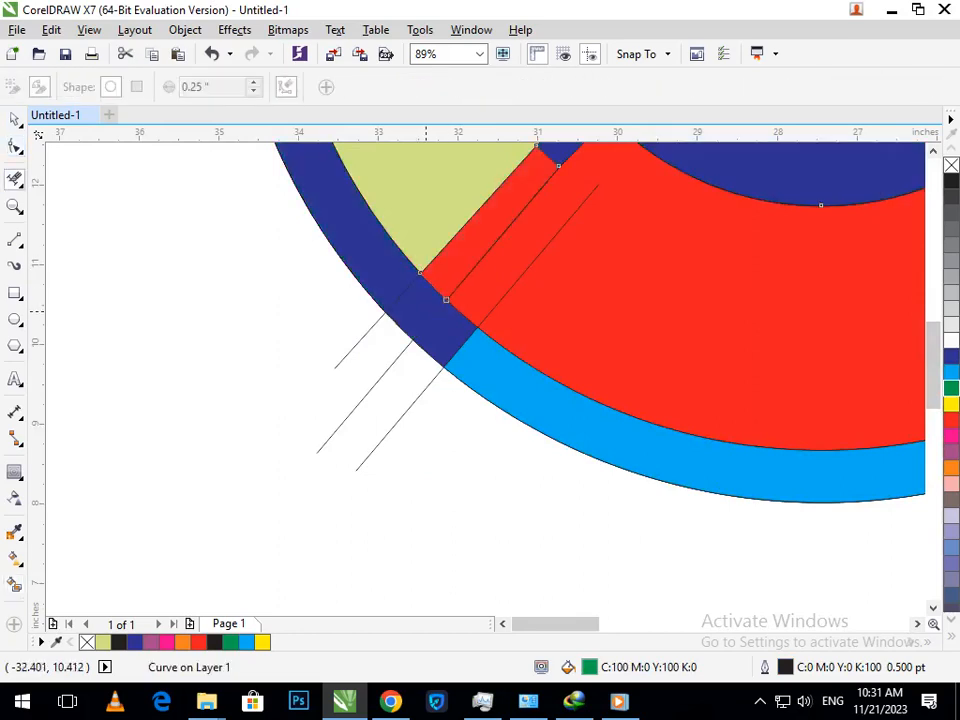
key(ctrl+z)
scroll(408, 273, down, 4)
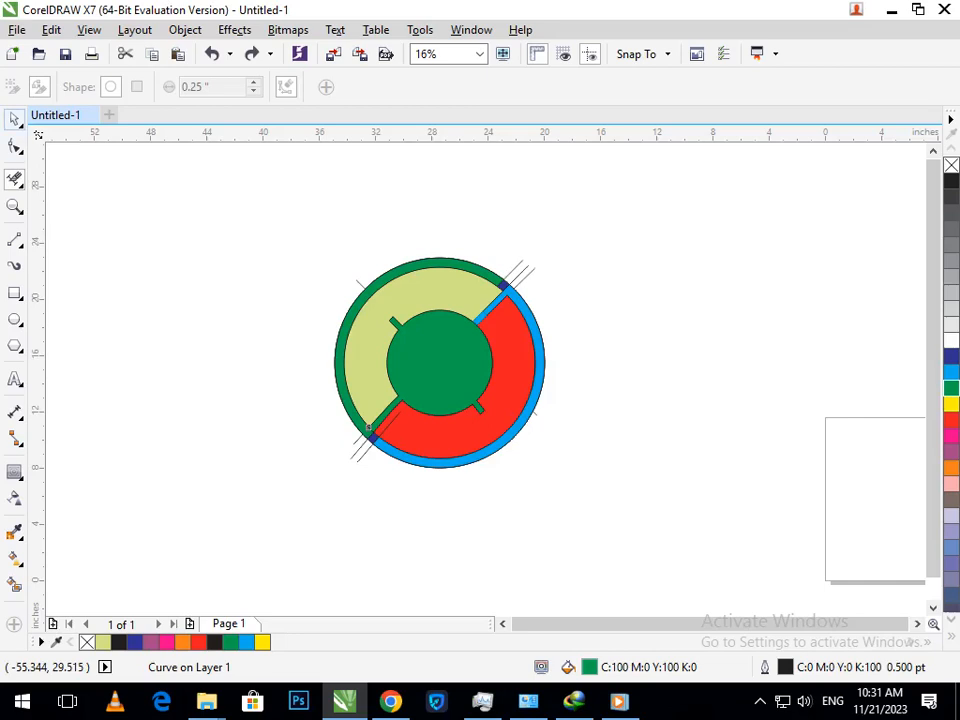
Step: Try to move the piece at the lower-left arm sideways, then undo the move
click(14, 119)
click(151, 333)
mouse_move(376, 421)
mouse_down()
mouse_move(396, 406)
mouse_move(432, 431)
mouse_up()
key(ctrl+z)
click(398, 486)
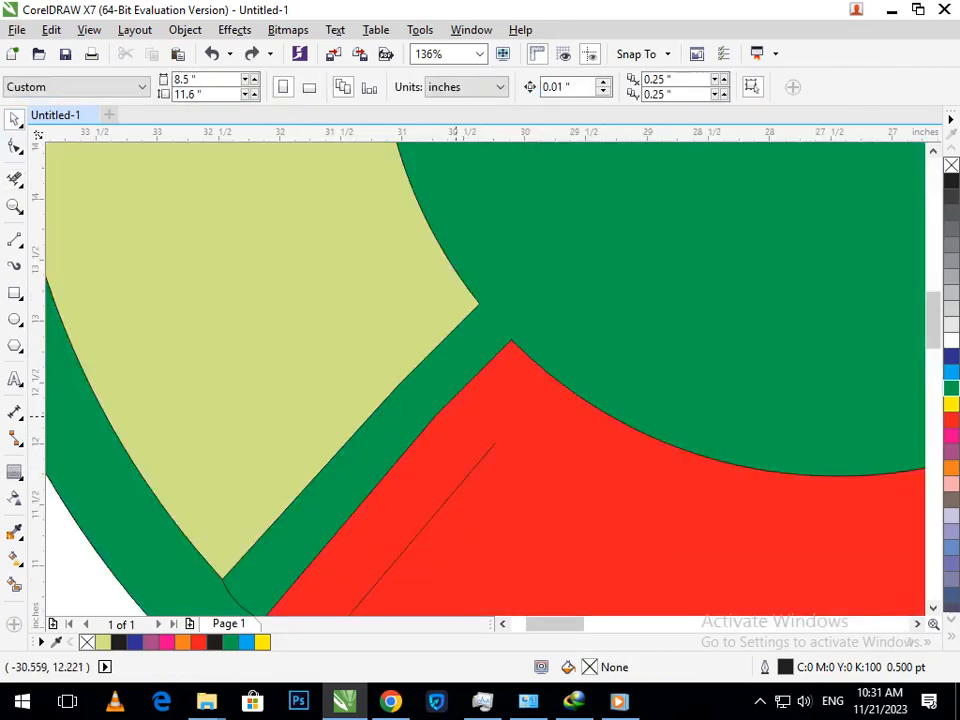
Step: Undo the green colouring of the upper-left ring half and the centre shape, then redo it
key(ctrl+z)
key(ctrl+z)
key(ctrl+z)
key(ctrl+z)
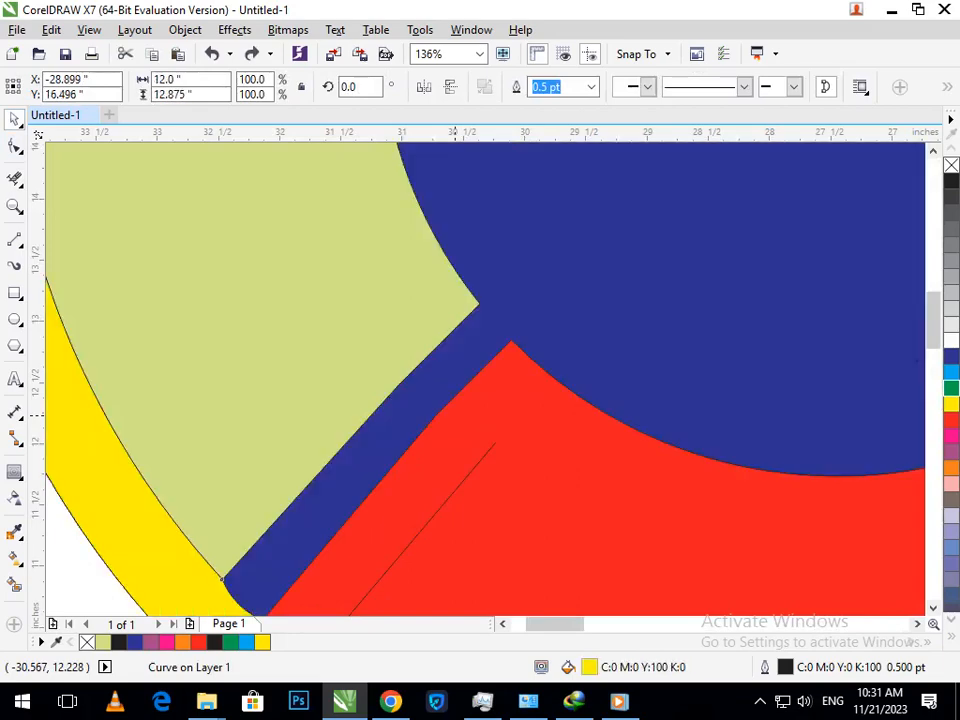
key(ctrl+shift+z)
key(ctrl+shift+z)
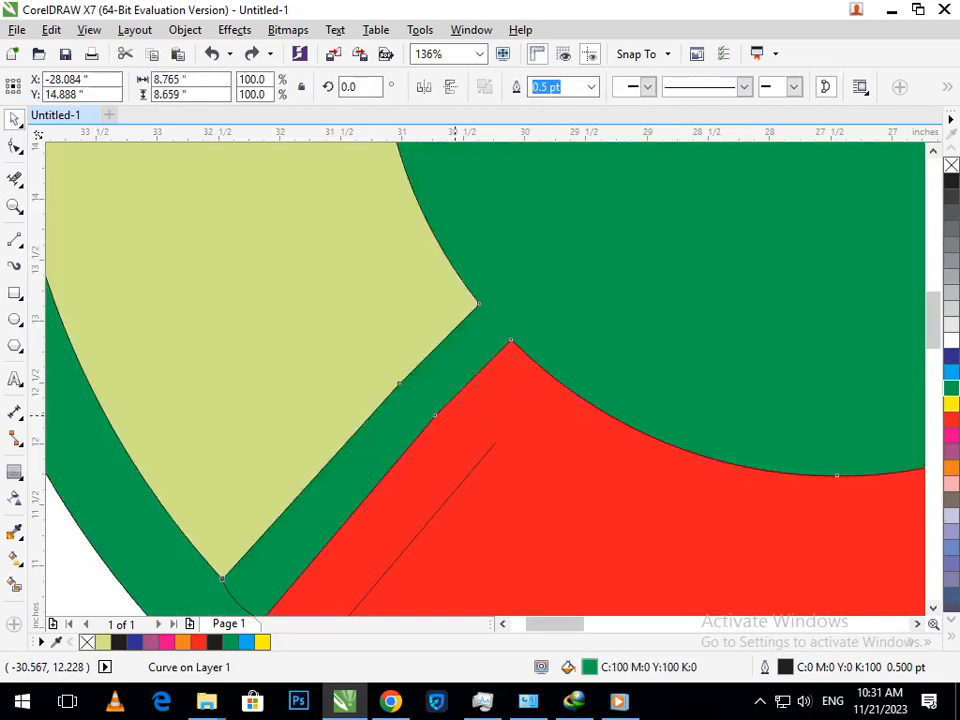
Step: Try to move the centre shape away from the lower-left ring joint, then undo the move and its green colouring
key(F3)
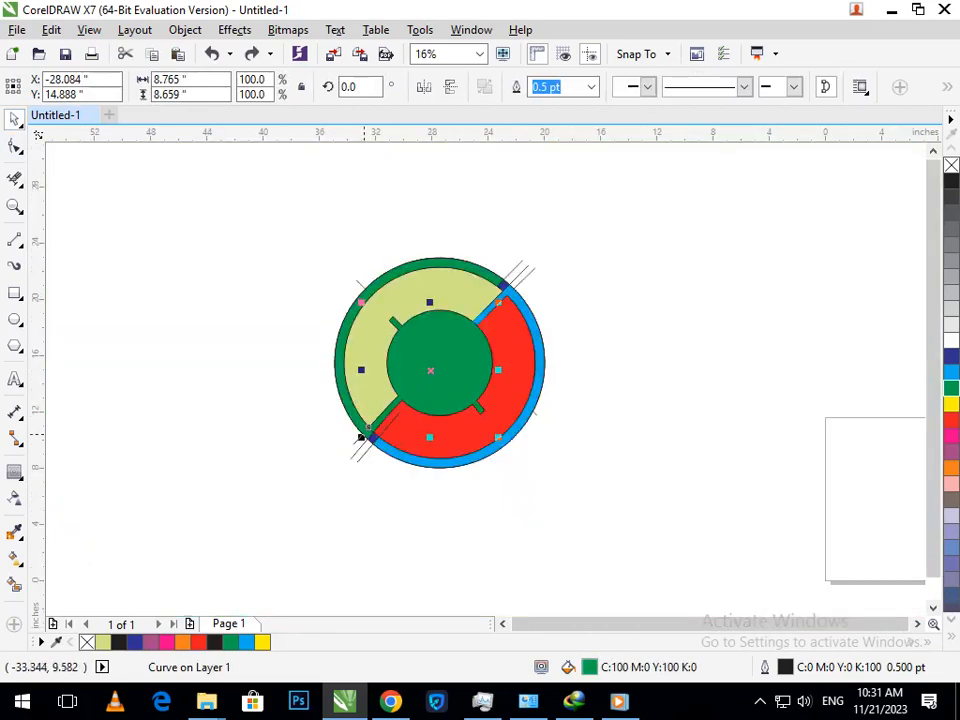
scroll(377, 467, up, 2)
drag(346, 318, 442, 223)
key(ctrl+z)
key(ctrl+z)
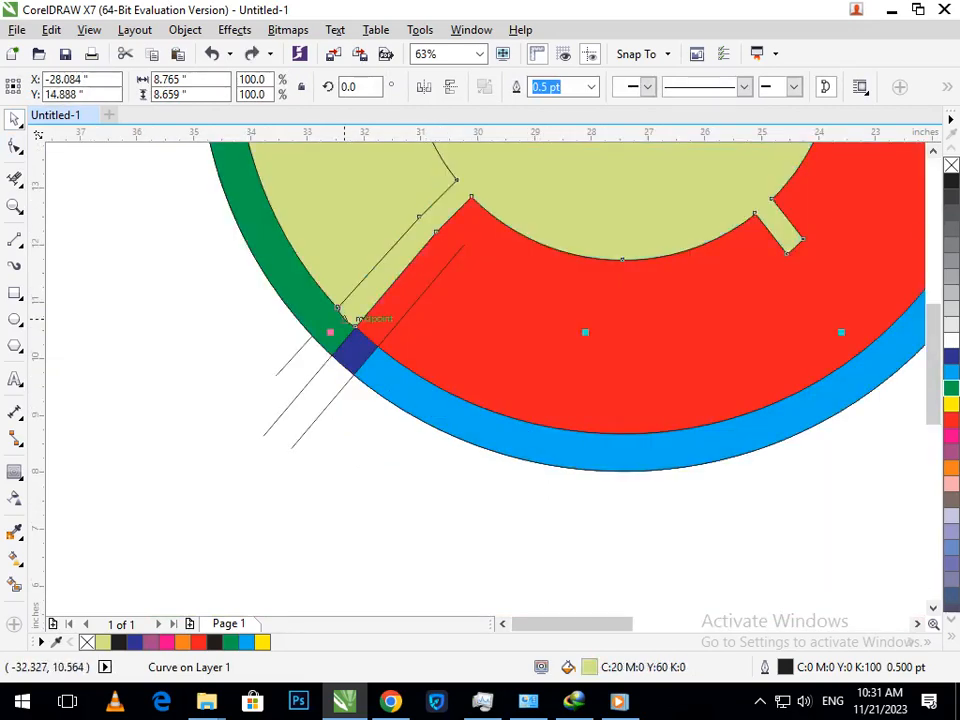
Step: Try to shift the upper-left ring half inward over the lower-left arm, and undo back to the earlier state
drag(340, 318, 361, 302)
key(ctrl+z)
key(ctrl+z)
key(ctrl+z)
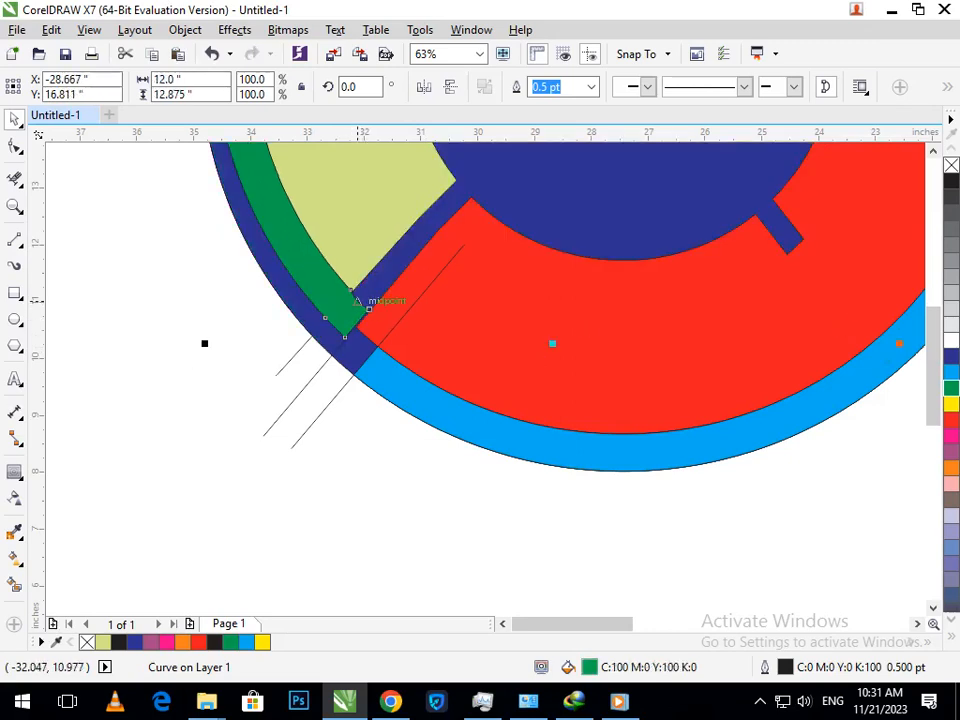
key(ctrl+z)
key(ctrl+shift+z)
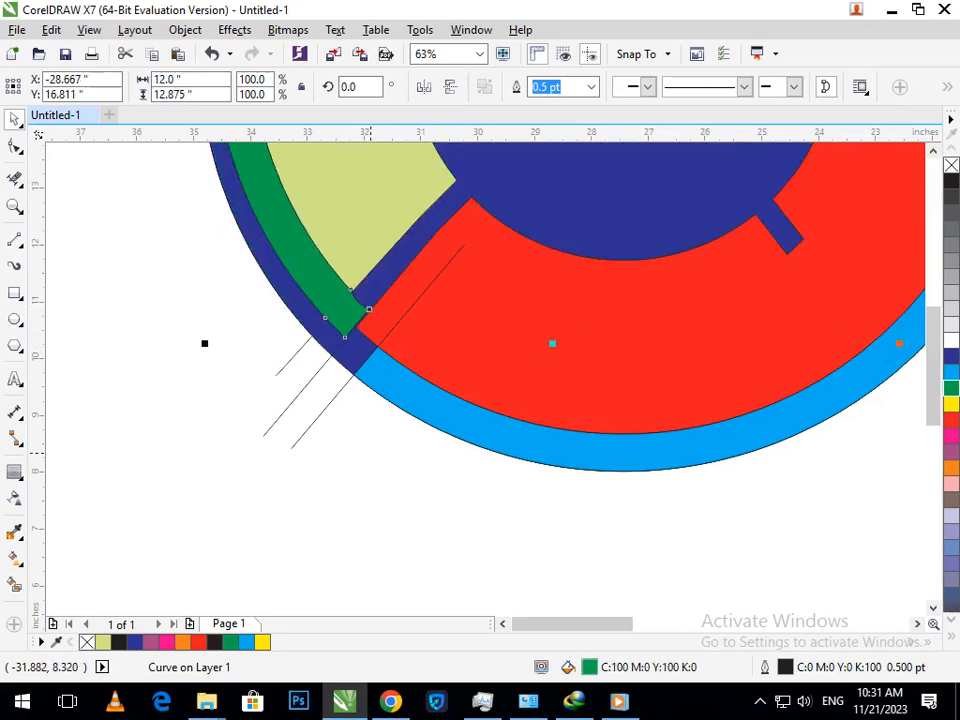
key(ctrl+z)
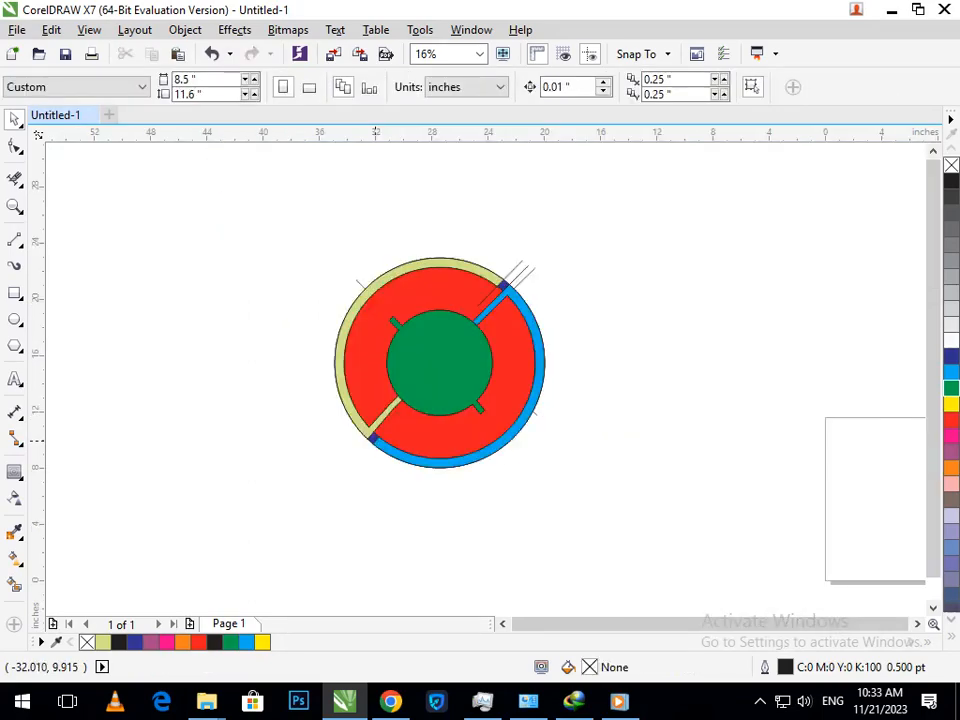
Step: Delete the navy outer ring and the thin outline left behind it across the lower-left gap
drag(375, 440, 335, 480)
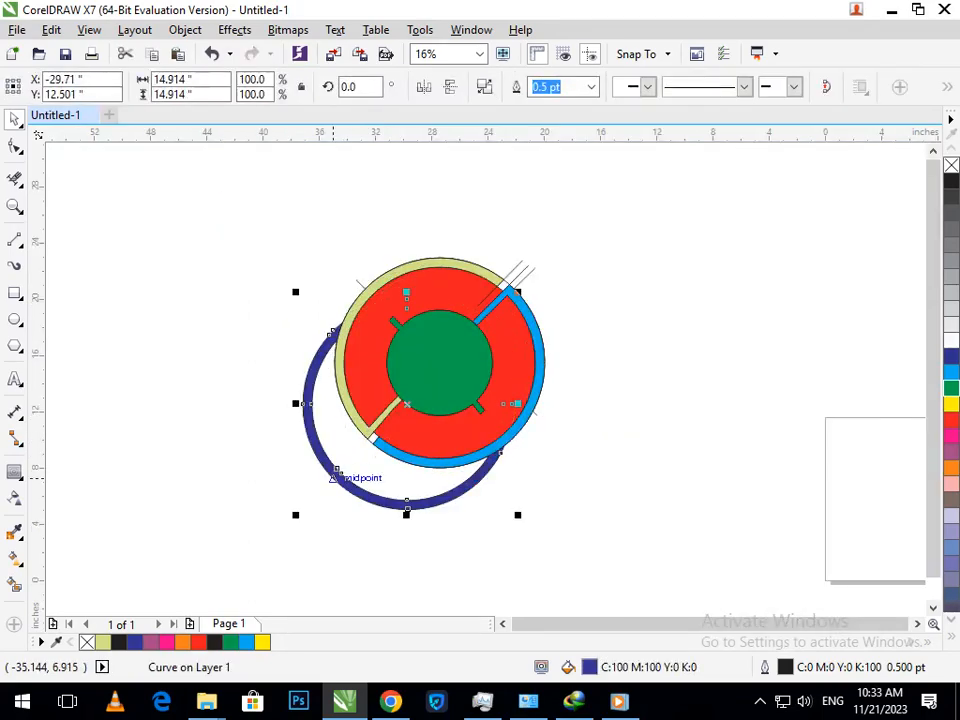
key(Delete)
scroll(368, 450, up, 5)
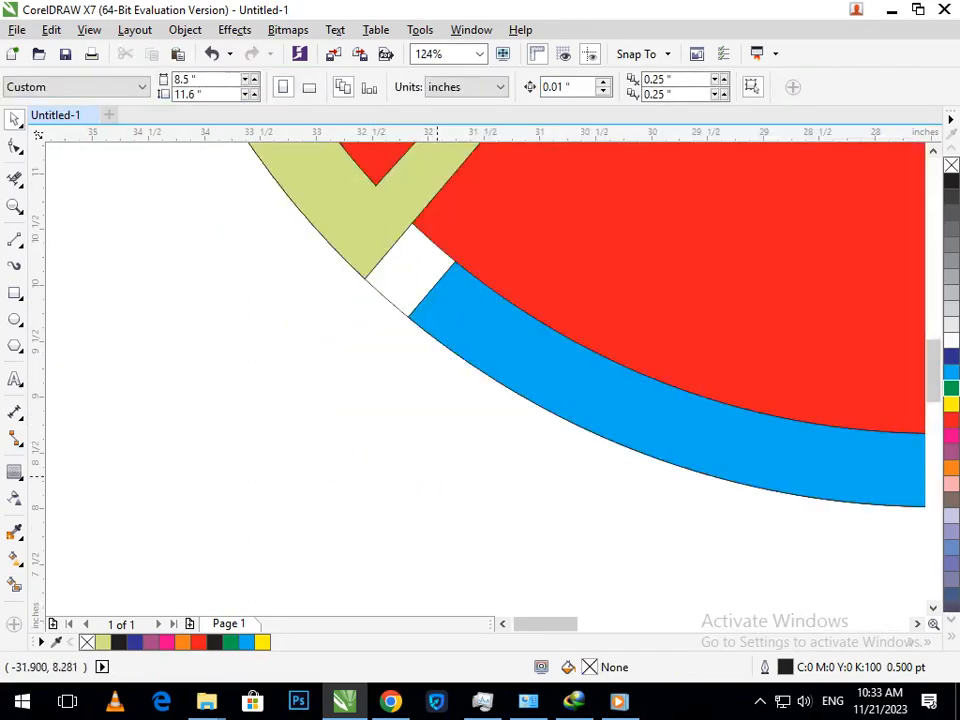
click(400, 316)
key(Delete)
scroll(378, 261, down, 5)
Step: Delete the red background shape between the centre circle and the outer ring
drag(396, 325, 335, 325)
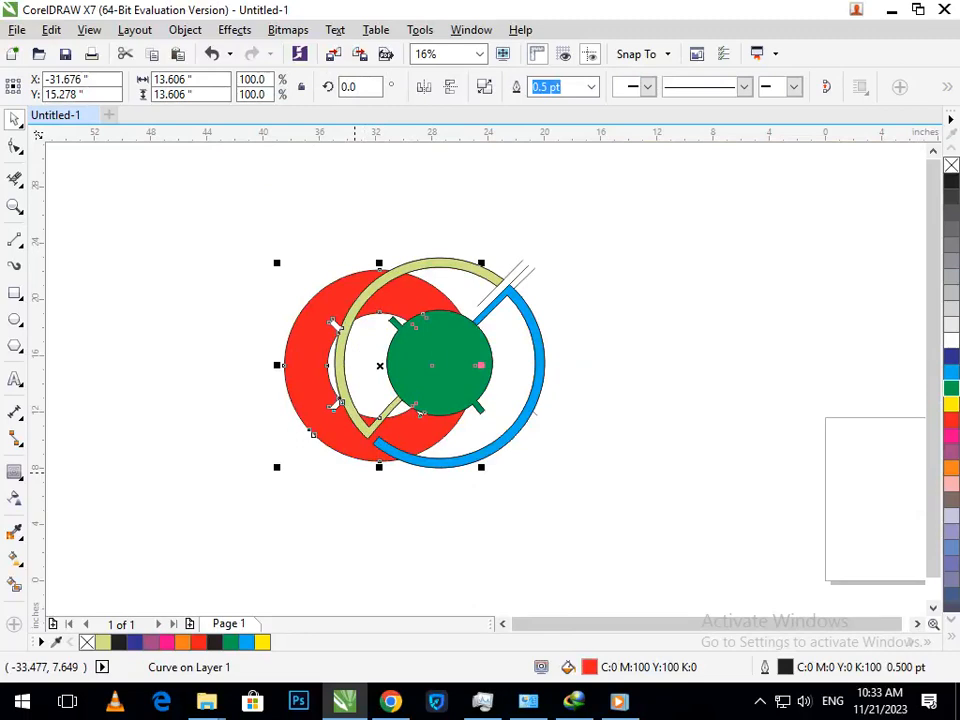
key(ctrl+z)
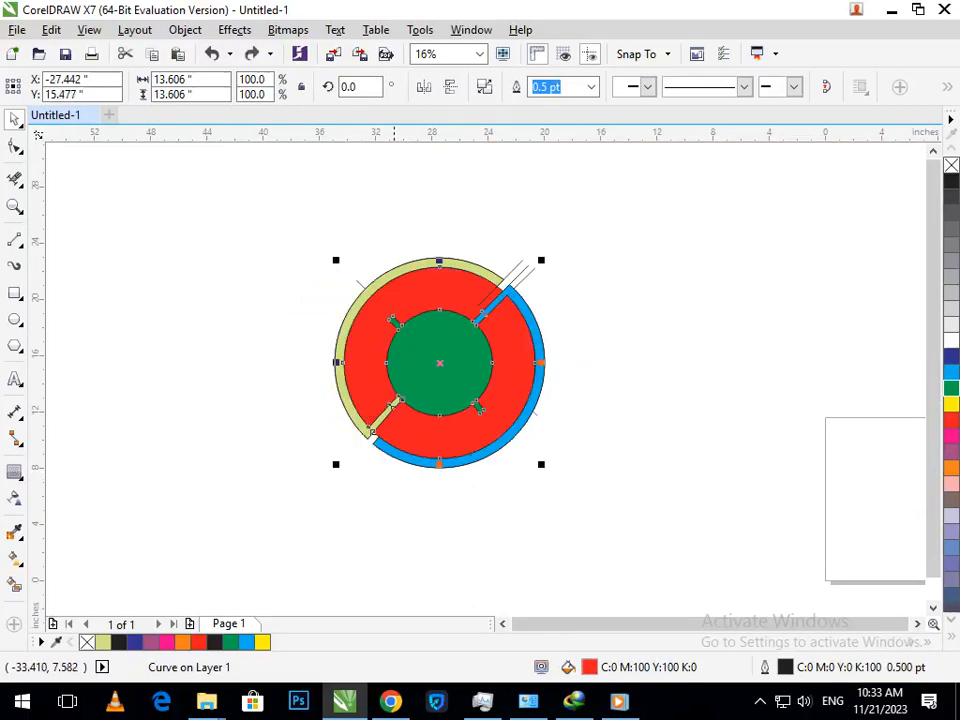
key(Delete)
Step: Delete the leftover construction lines across the upper-right gap and at the upper-left edge of the ring
click(521, 283)
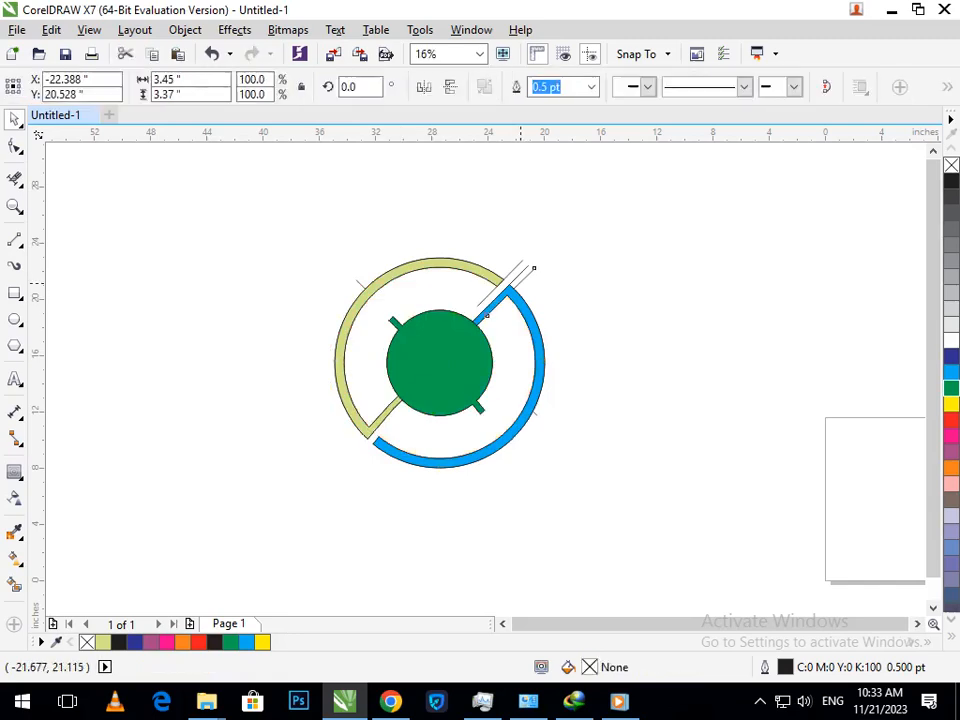
key(Delete)
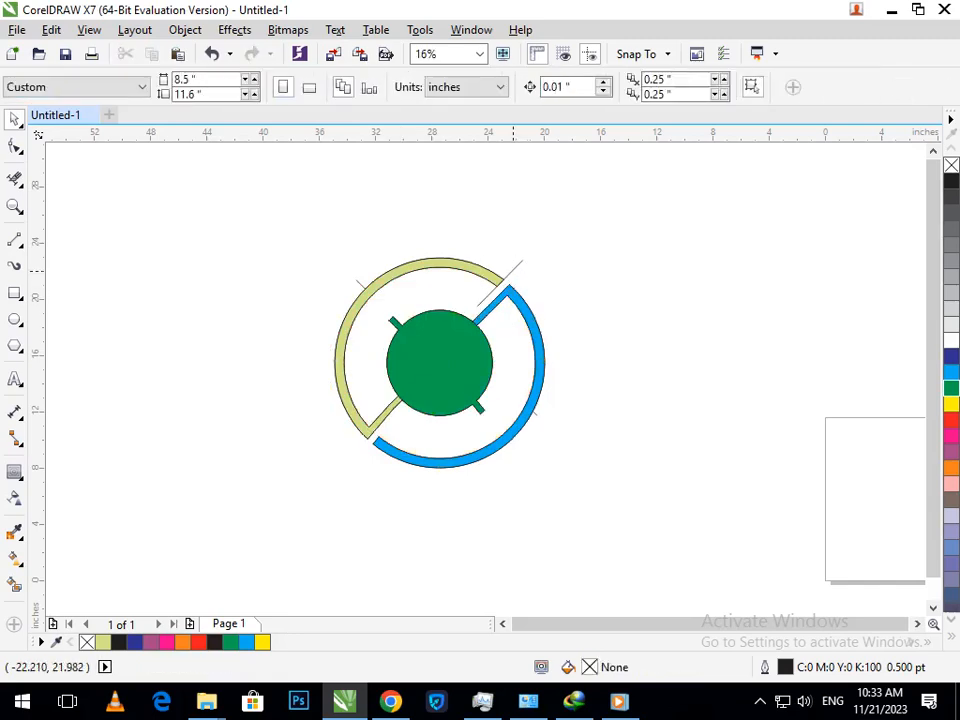
click(514, 272)
key(Delete)
click(358, 283)
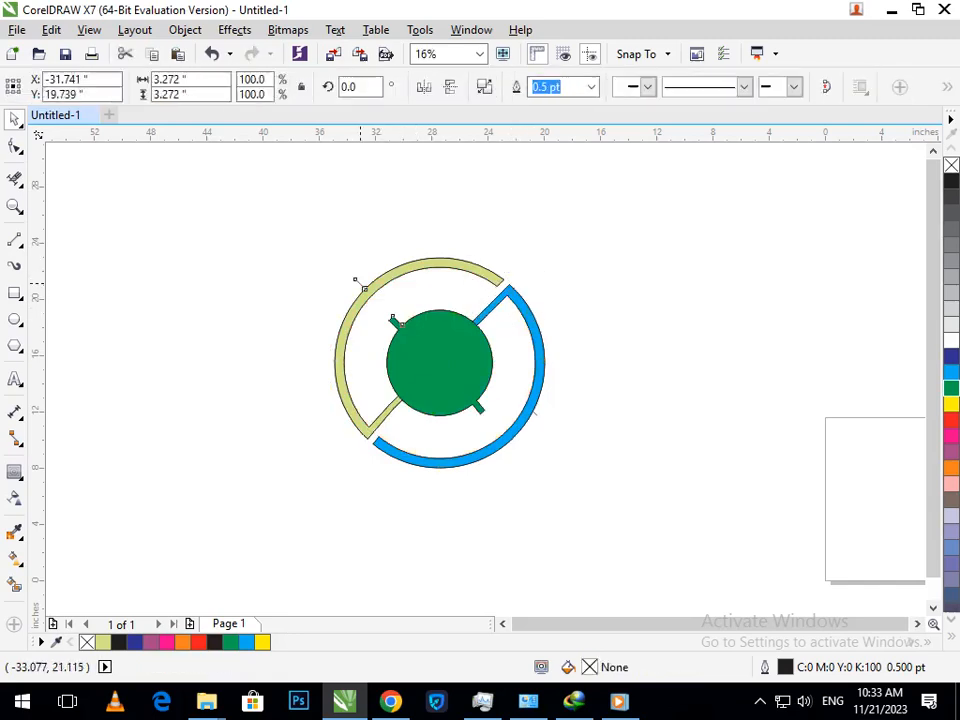
key(Delete)
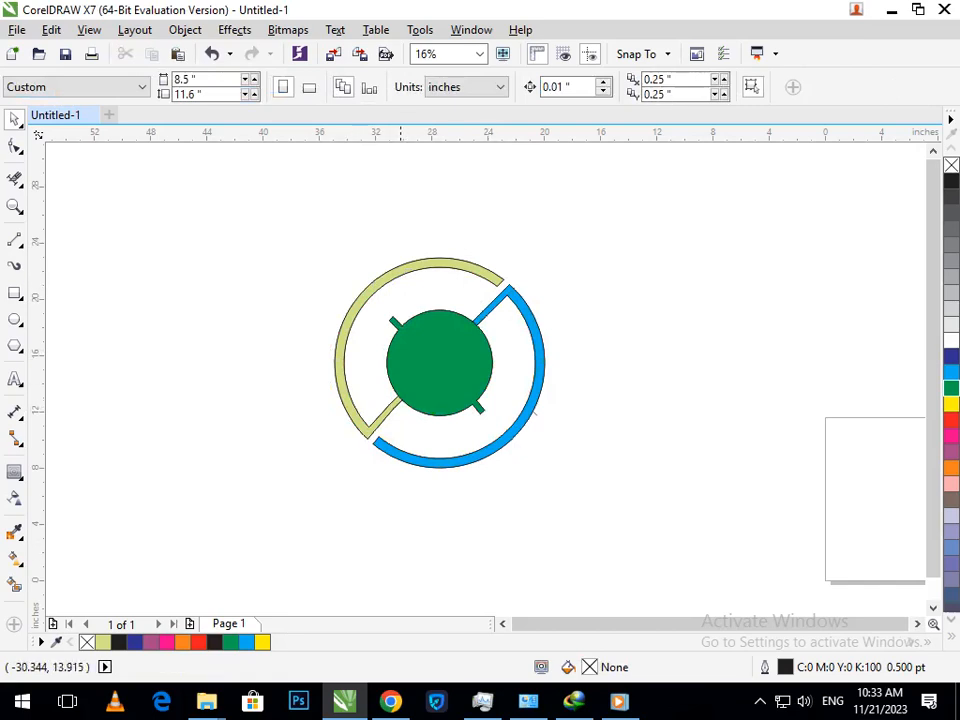
Step: Try to Smart Fill the white space inside the ring with light green, then undo the fill
scroll(535, 412, up, 3)
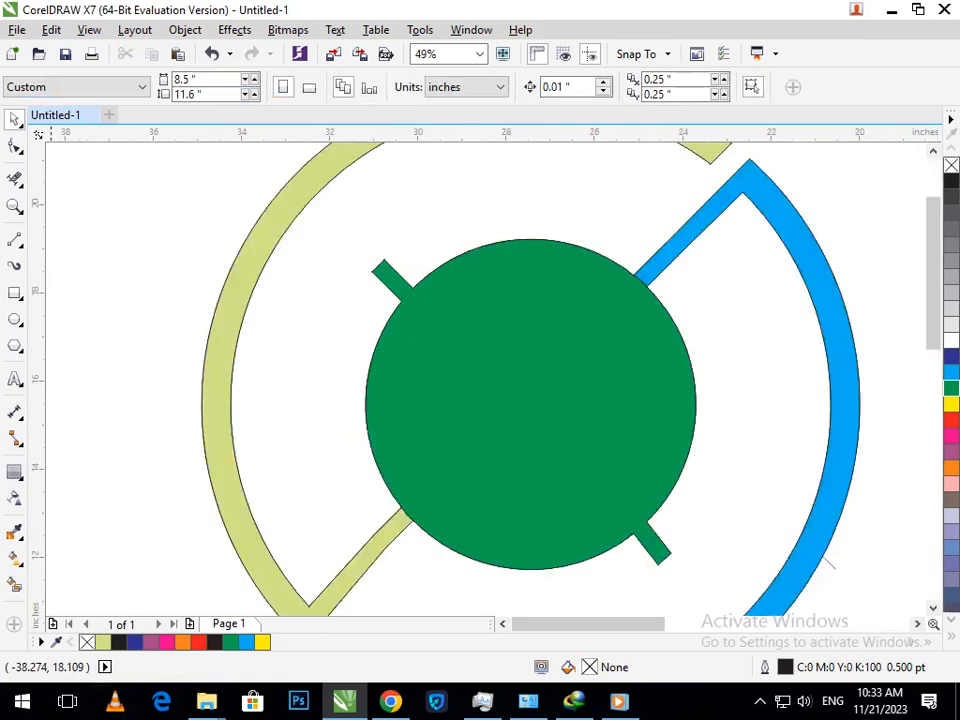
key(F7)
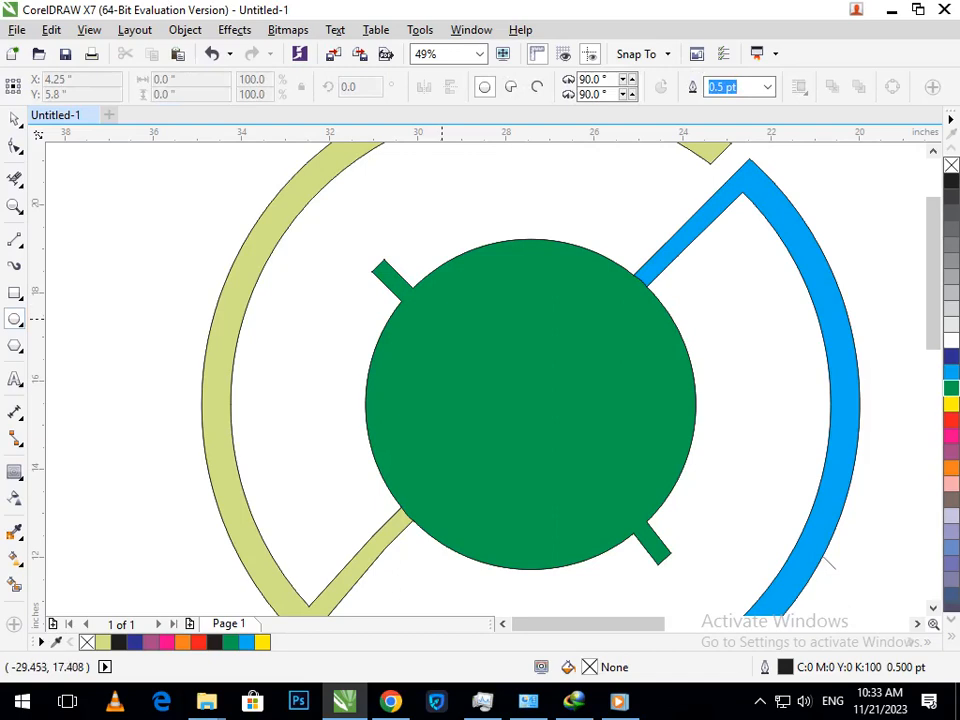
scroll(826, 563, down, 3)
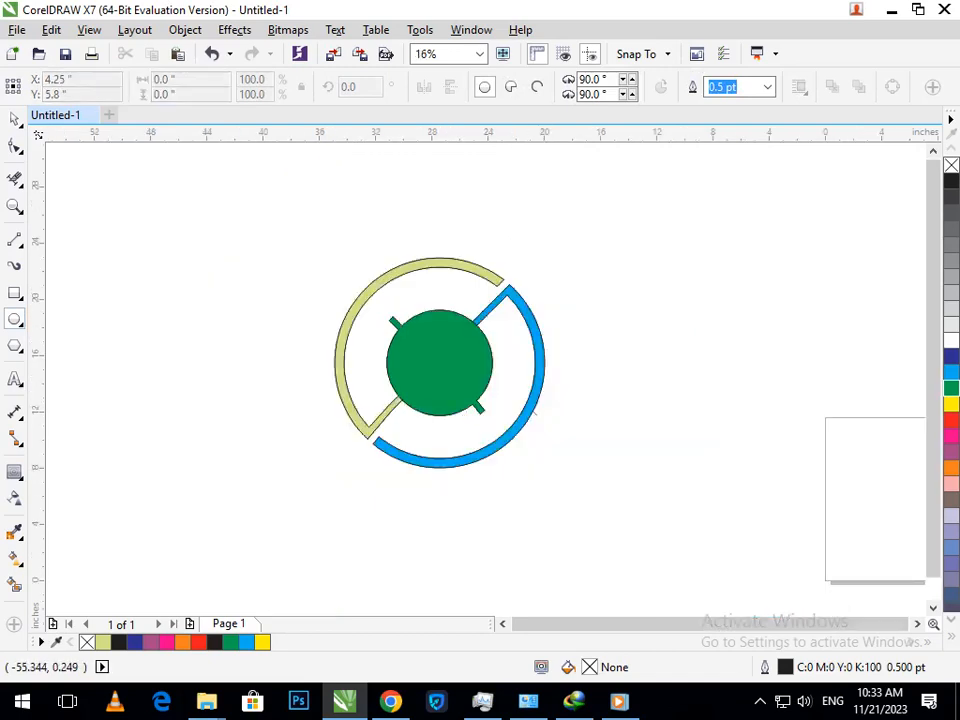
click(14, 585)
click(356, 360)
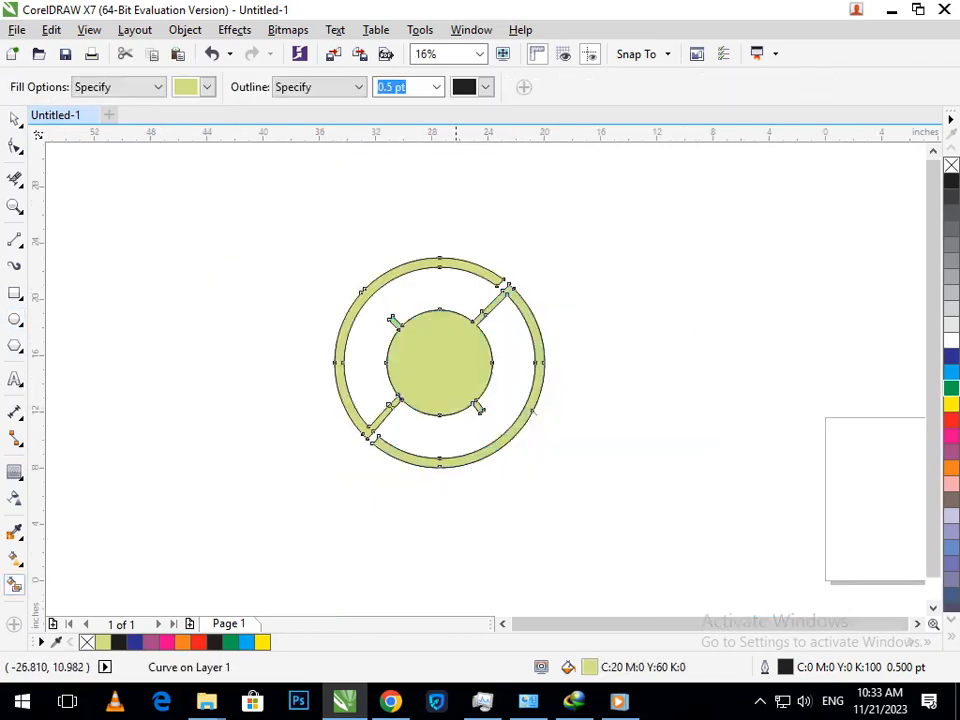
key(ctrl+z)
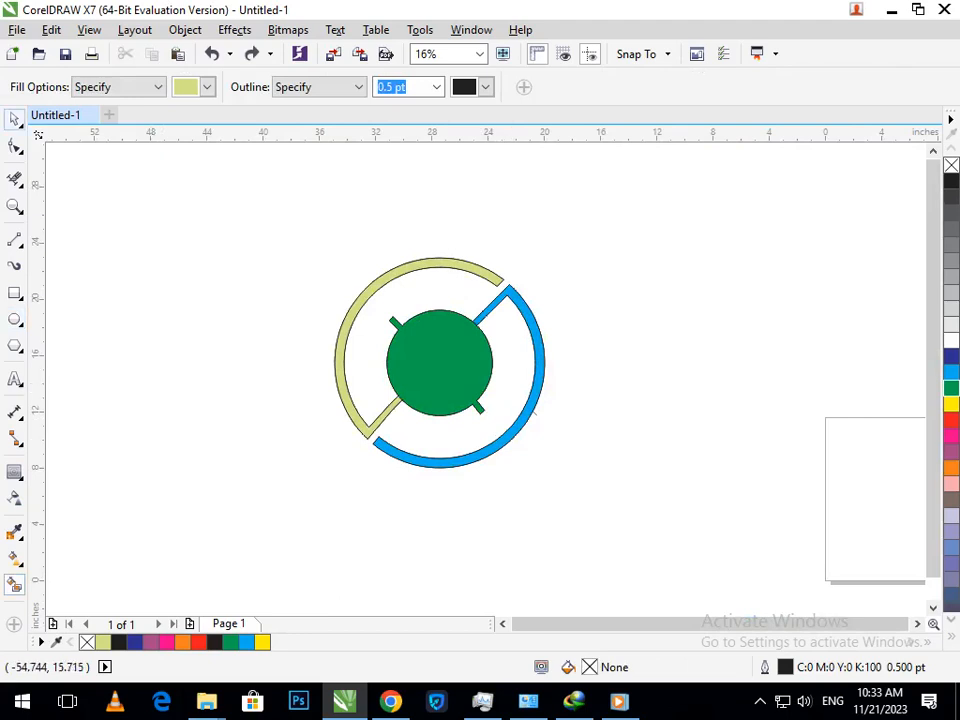
Step: Draw an ellipse about 6.36 × 6.82 inches centred inside the green centre circle
key(space)
scroll(536, 412, up, 2)
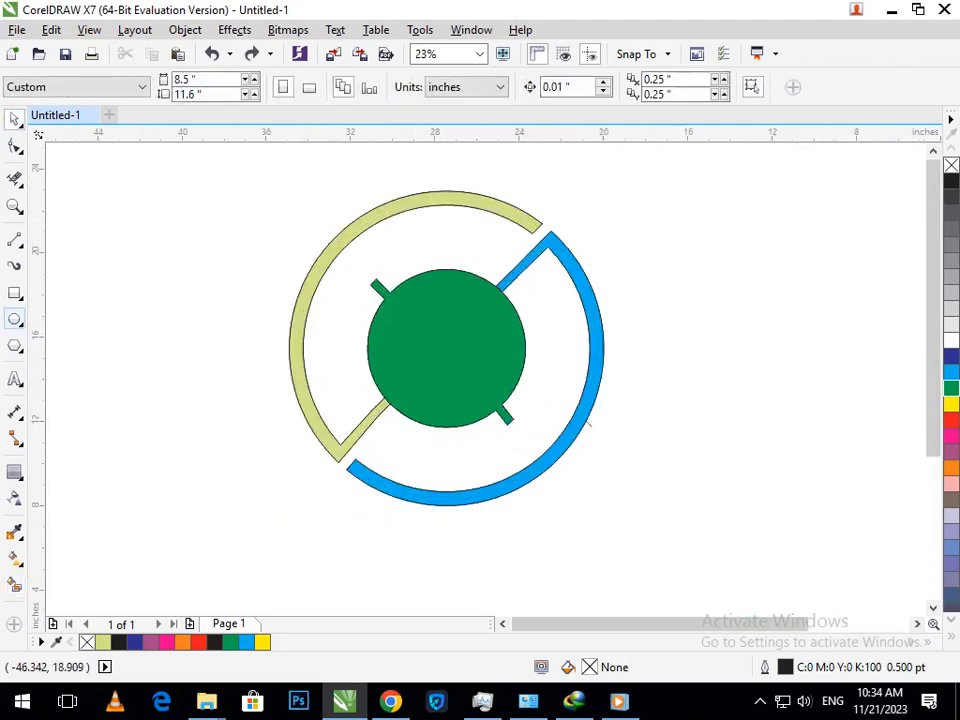
key(space)
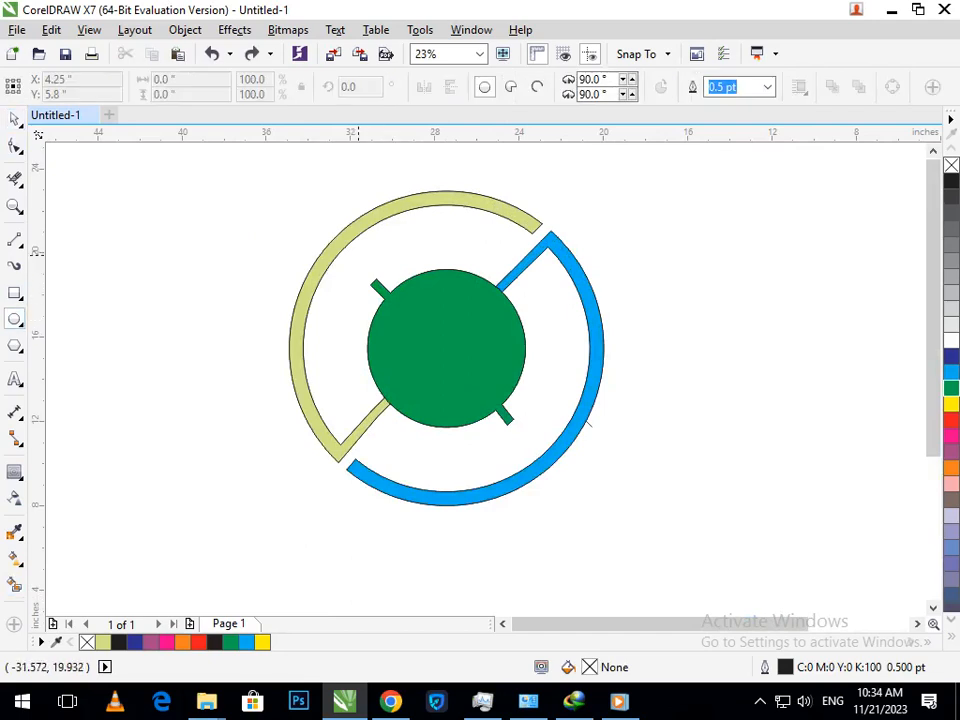
drag(446, 348, 513, 419)
shift+click(511, 419)
Step: Try a purple fill on the selected shapes and a move of the inner ellipse, undoing both
click(951, 451)
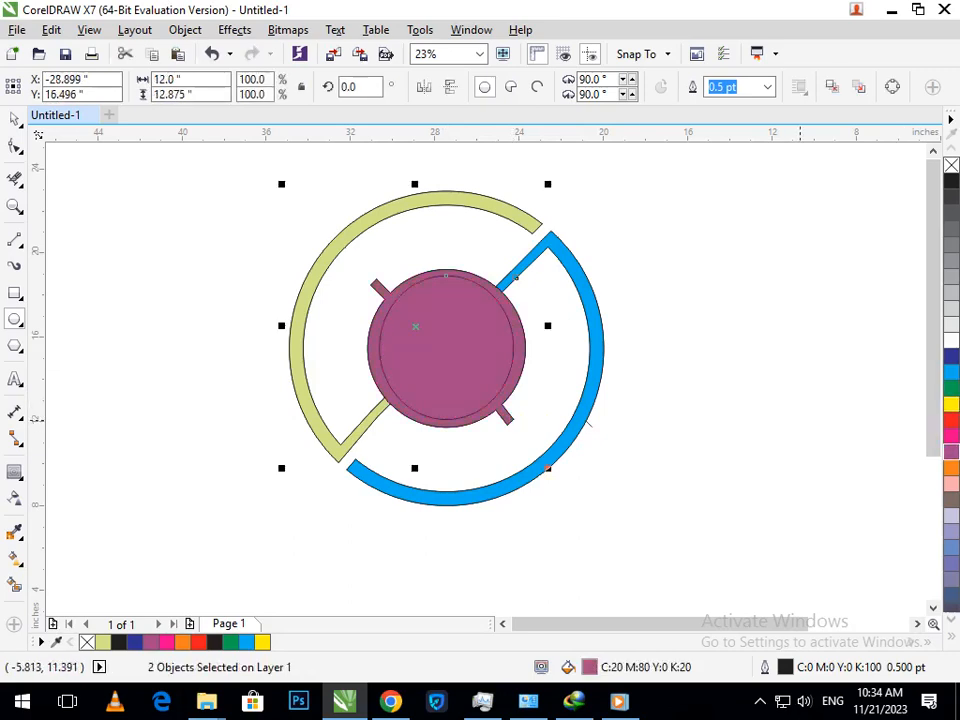
key(ctrl+z)
click(14, 119)
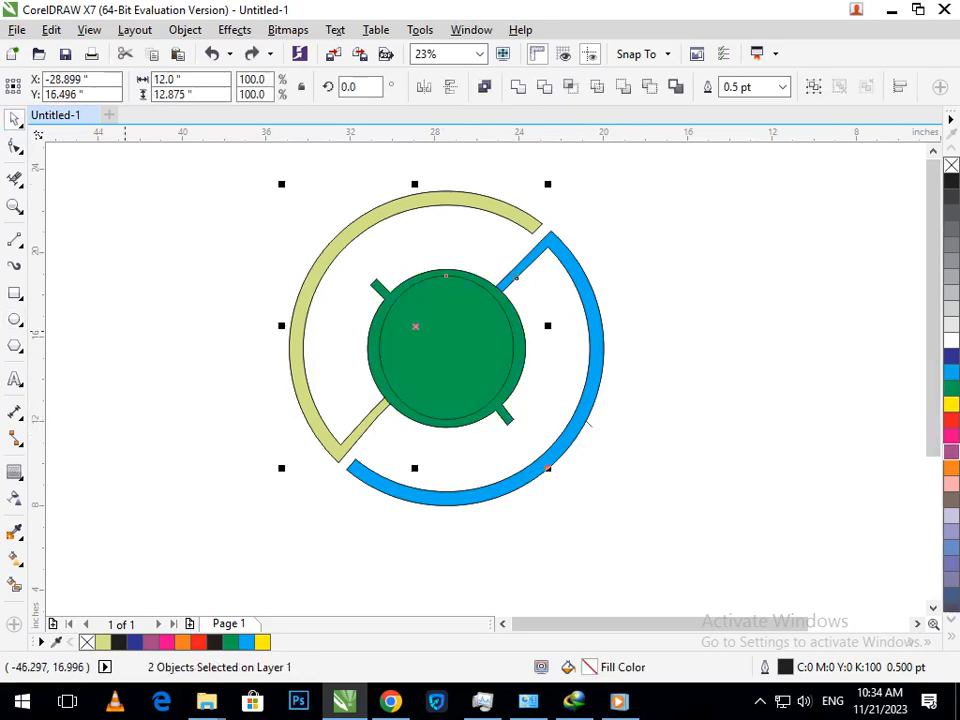
key(Escape)
drag(446, 419, 420, 434)
key(ctrl+z)
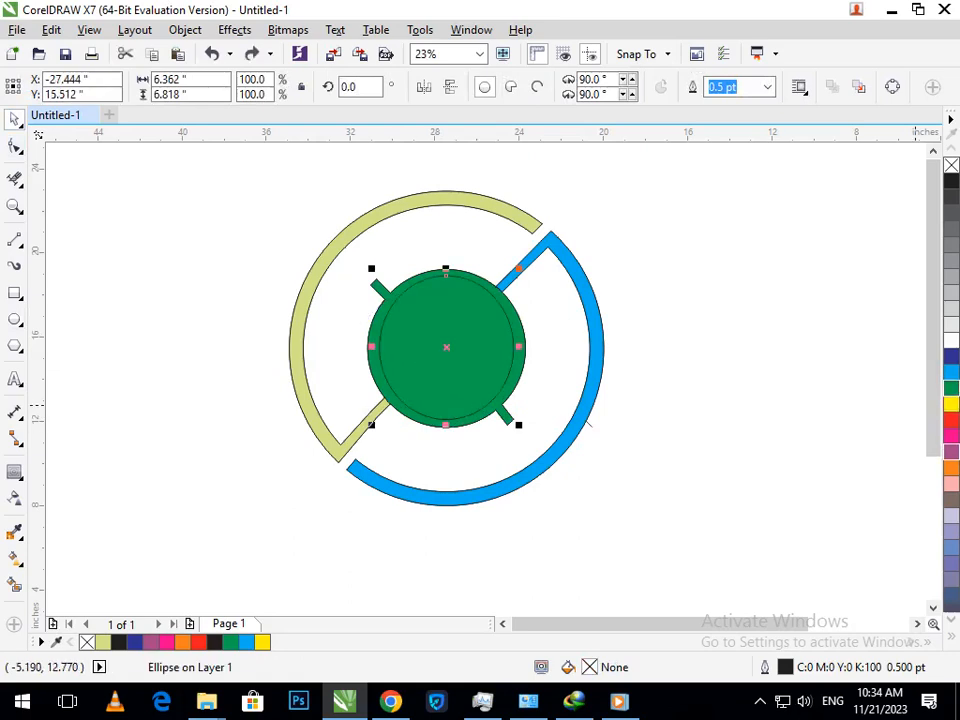
Step: Fill the inner ellipse with navy blue and deselect it
click(951, 388)
click(951, 356)
click(735, 449)
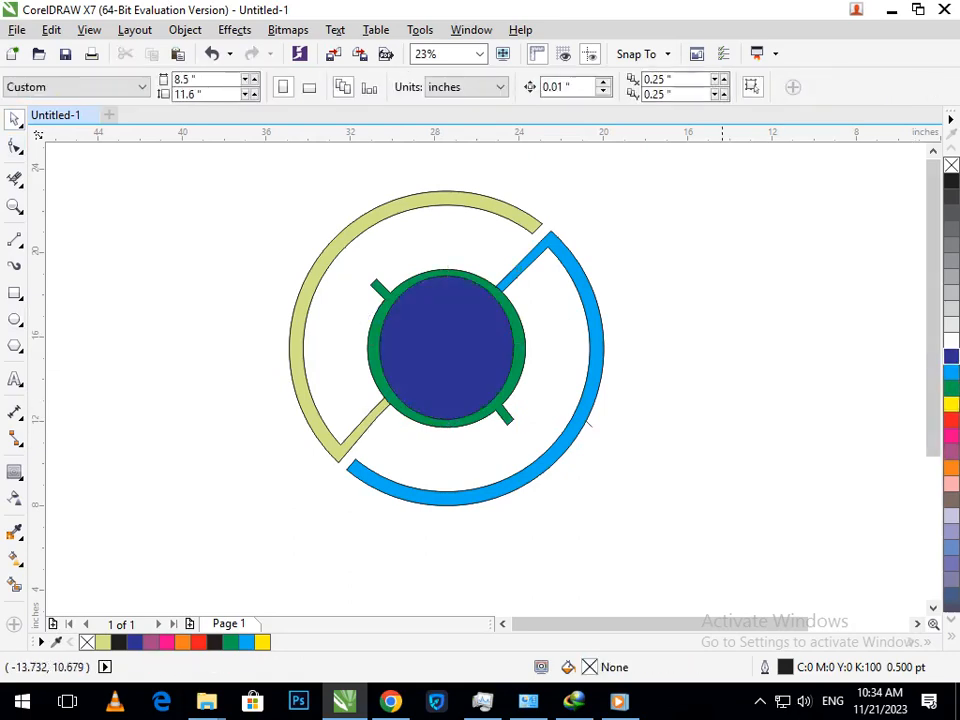
Step: Scale the navy centre ellipse to 96.3%, about 6.13 × 6.57 inches, and fill it with purple
scroll(426, 392, down, 1)
scroll(535, 412, up, 2)
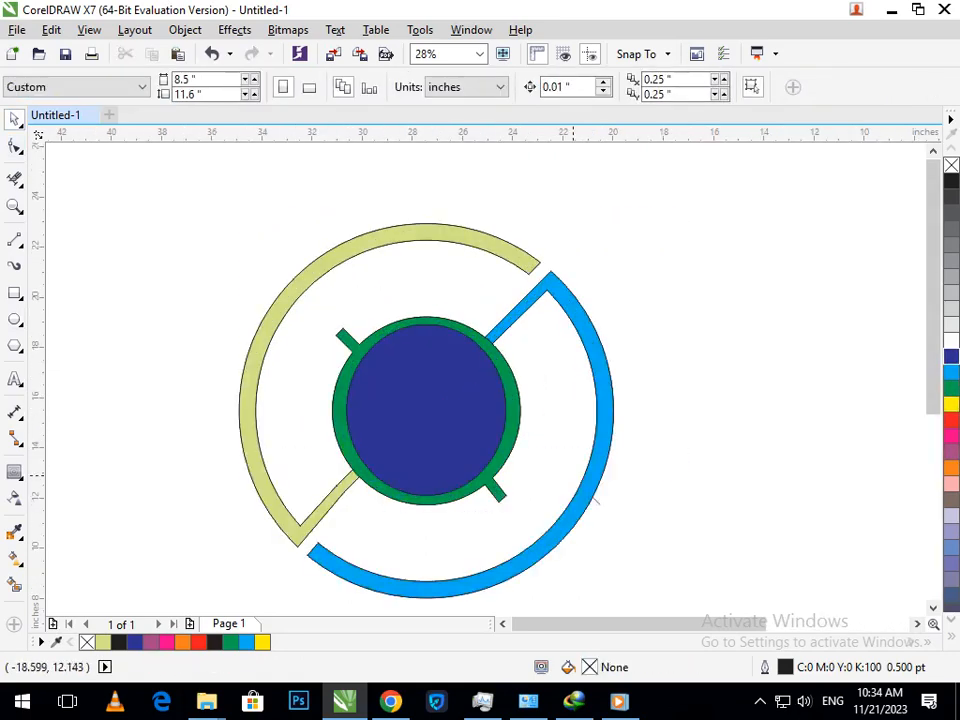
click(438, 462)
mouse_move(339, 500)
mouse_down()
mouse_move(341, 485)
mouse_move(336, 499)
mouse_up()
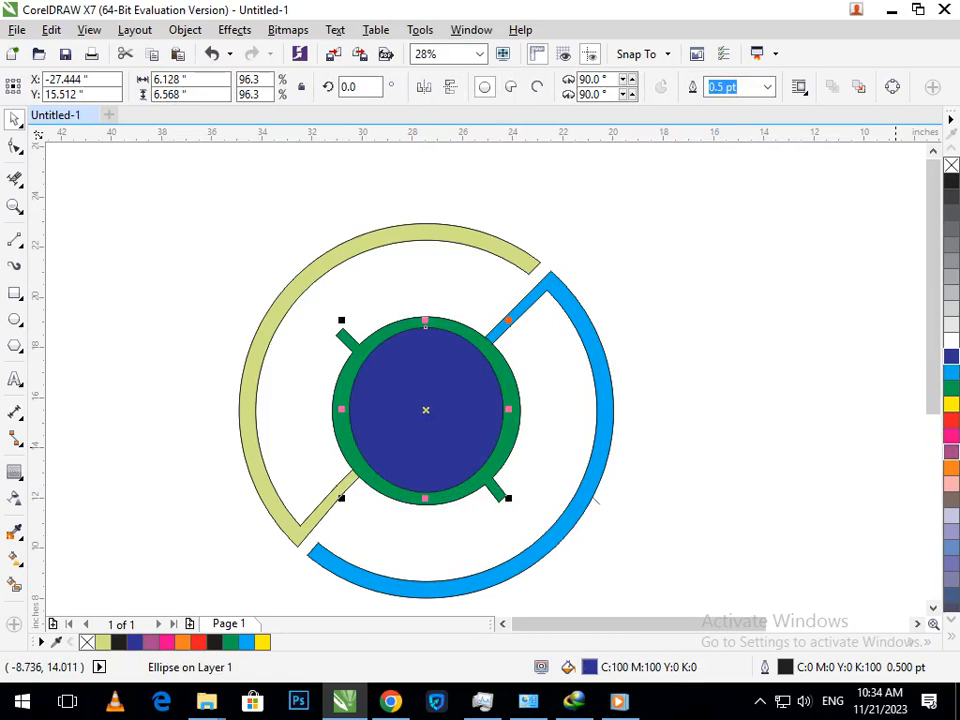
click(951, 452)
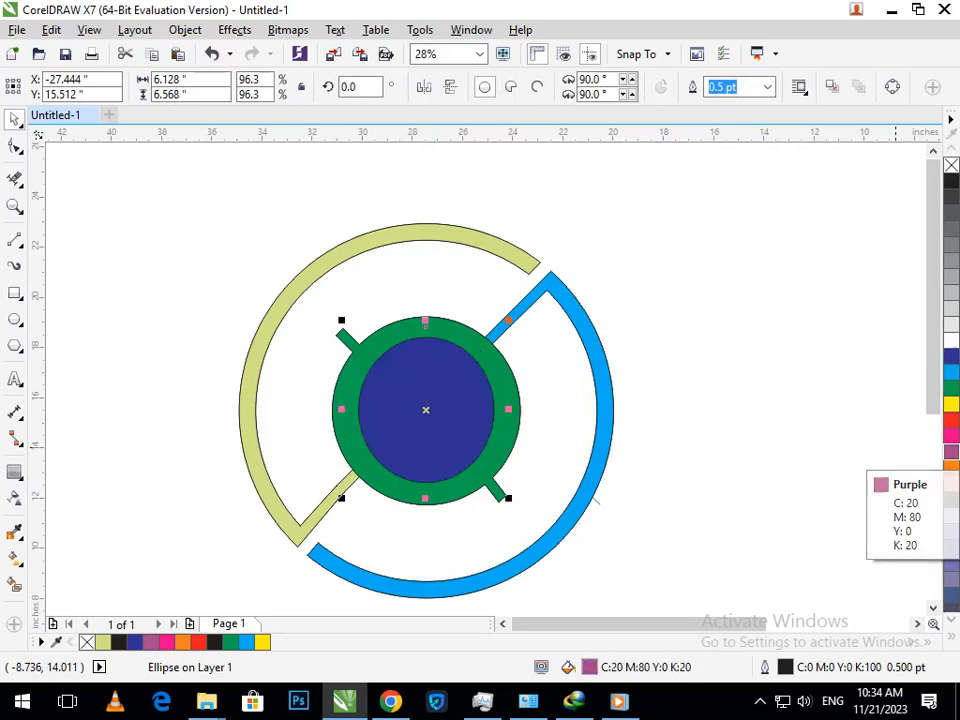
Step: Bring the purple ellipse in front of the navy one and move it onto the empty area beside the emblem
key(shift+Page_Up)
click(828, 466)
click(404, 460)
drag(425, 326, 762, 316)
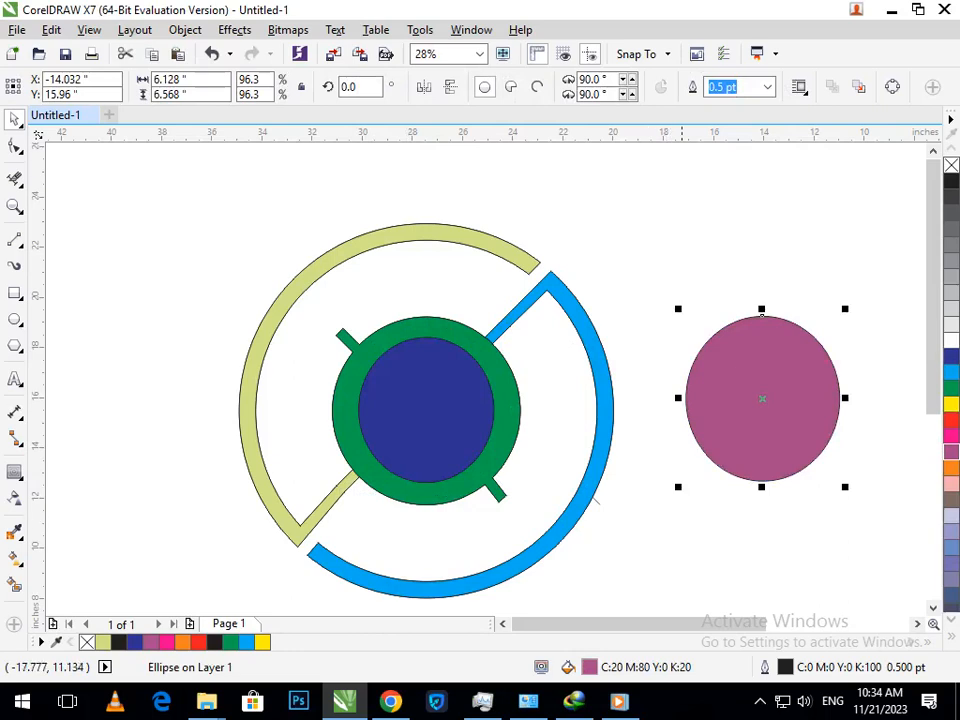
Step: Move the navy ellipse onto the purple one, bring it to the front and align their centres
drag(421, 440, 753, 414)
key(shift+Page_Up)
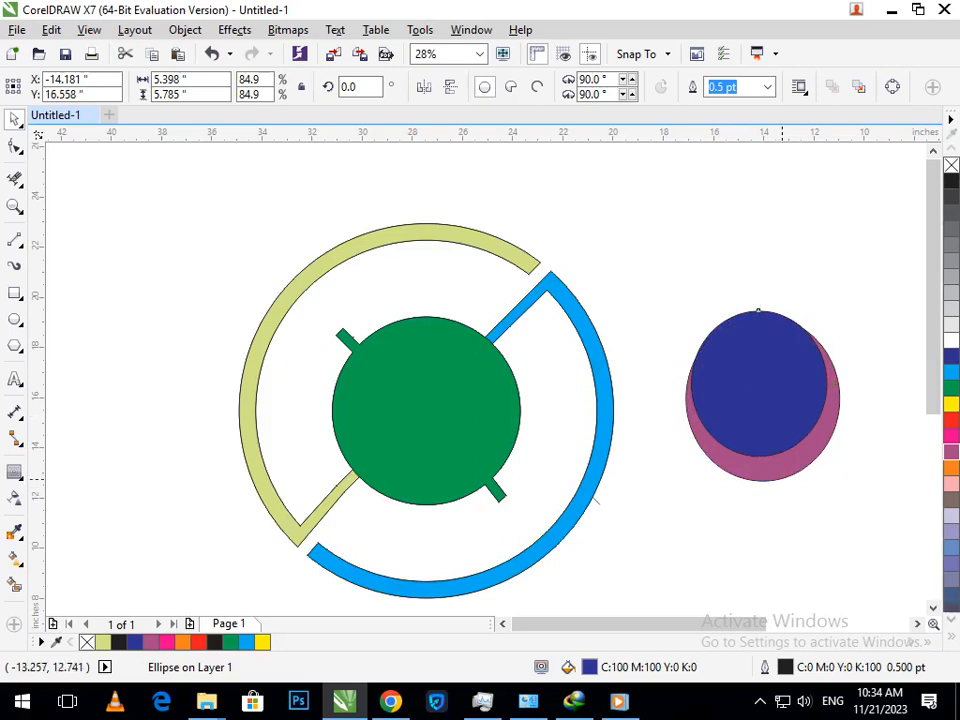
shift+click(782, 478)
key(c)
key(e)
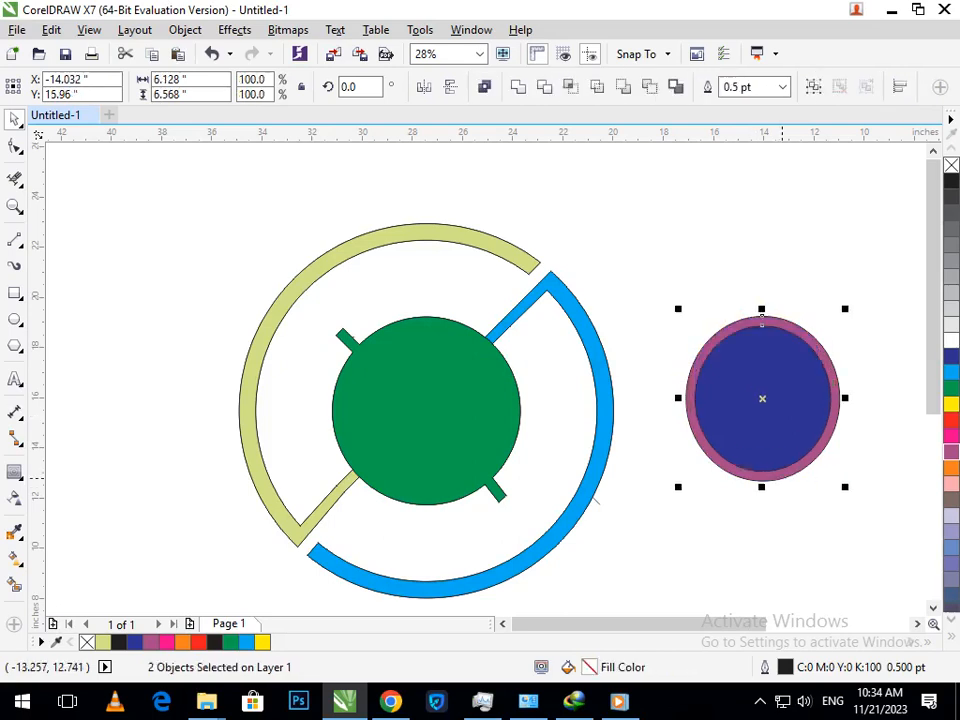
Step: Move the purple and navy ellipses together back to the centre of the green circle and deselect them
click(669, 251)
drag(640, 277, 900, 488)
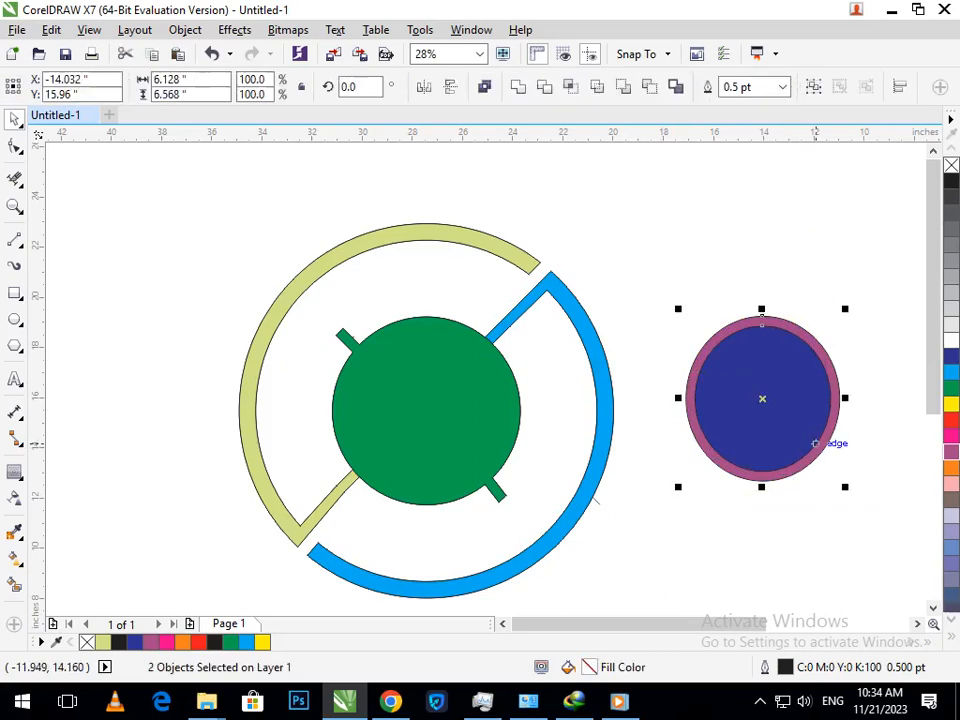
drag(735, 432, 468, 447)
click(735, 426)
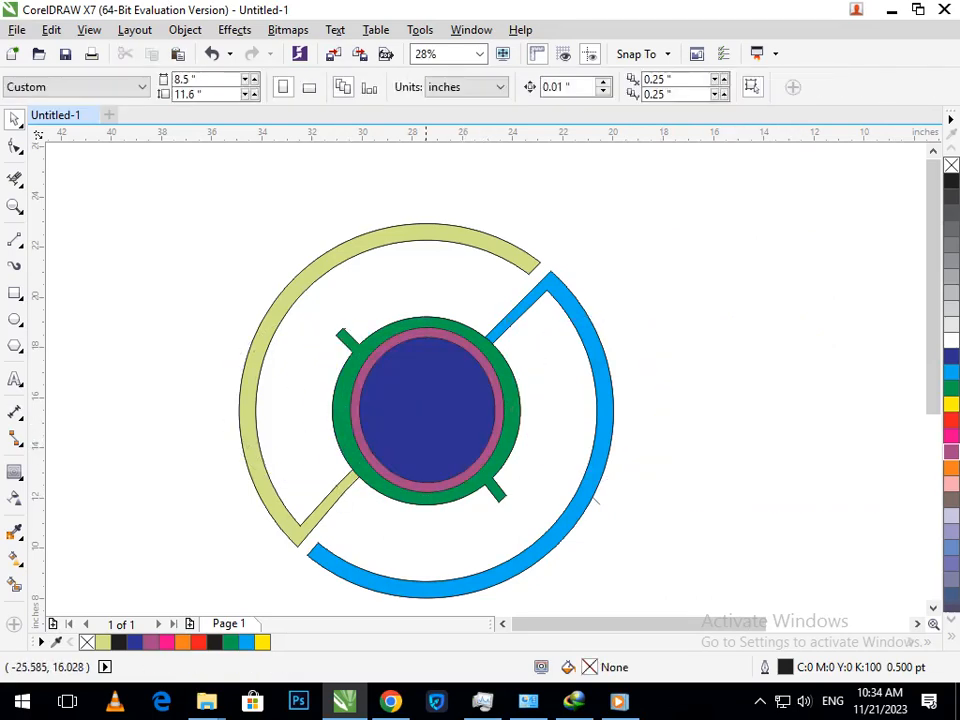
key(F3)
key(F2)
drag(247, 215, 557, 477)
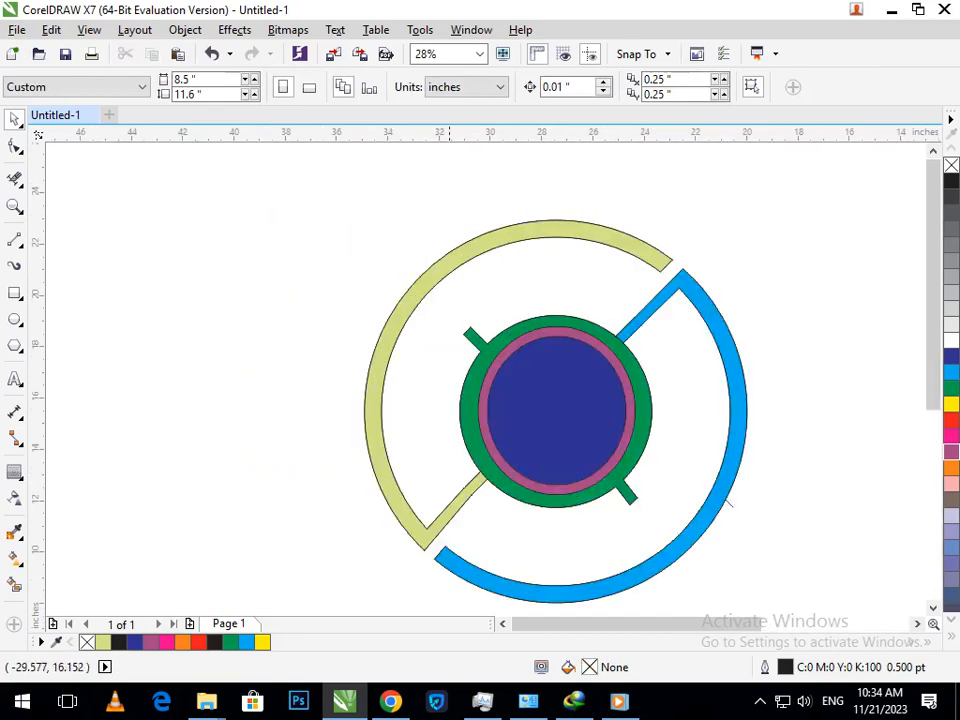
key(F3)
drag(261, 223, 637, 511)
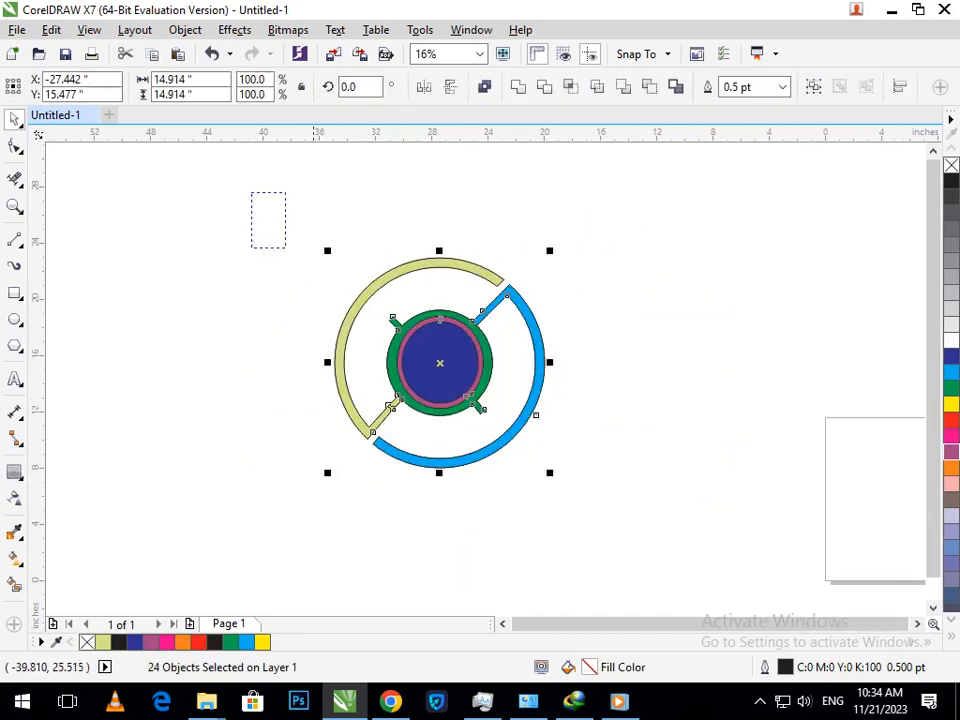
scroll(262, 329, up, 1)
drag(253, 221, 611, 530)
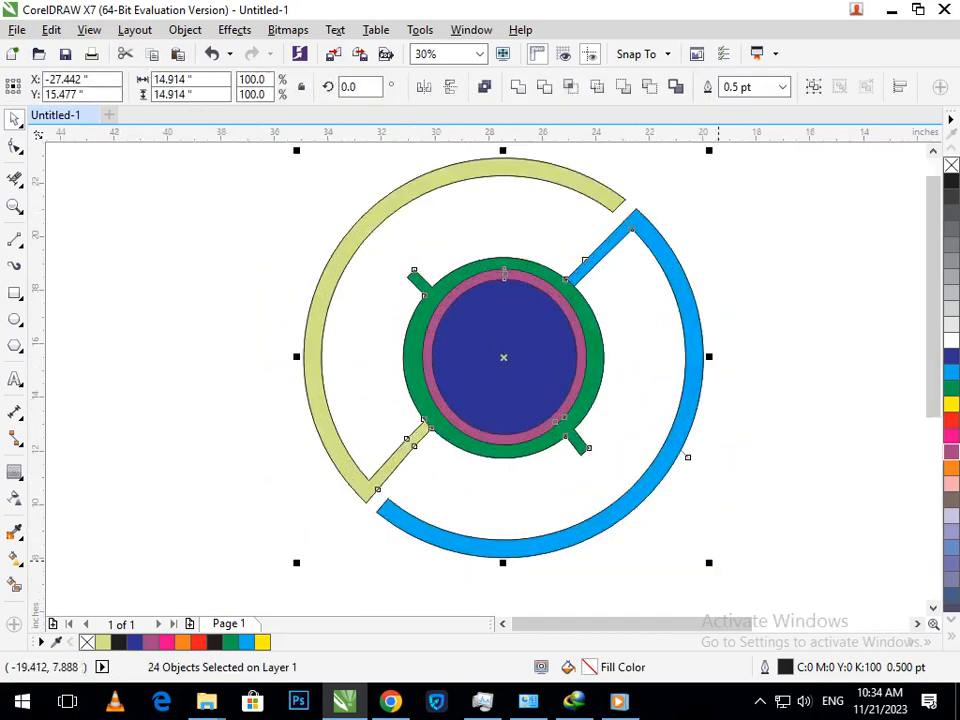
click(797, 455)
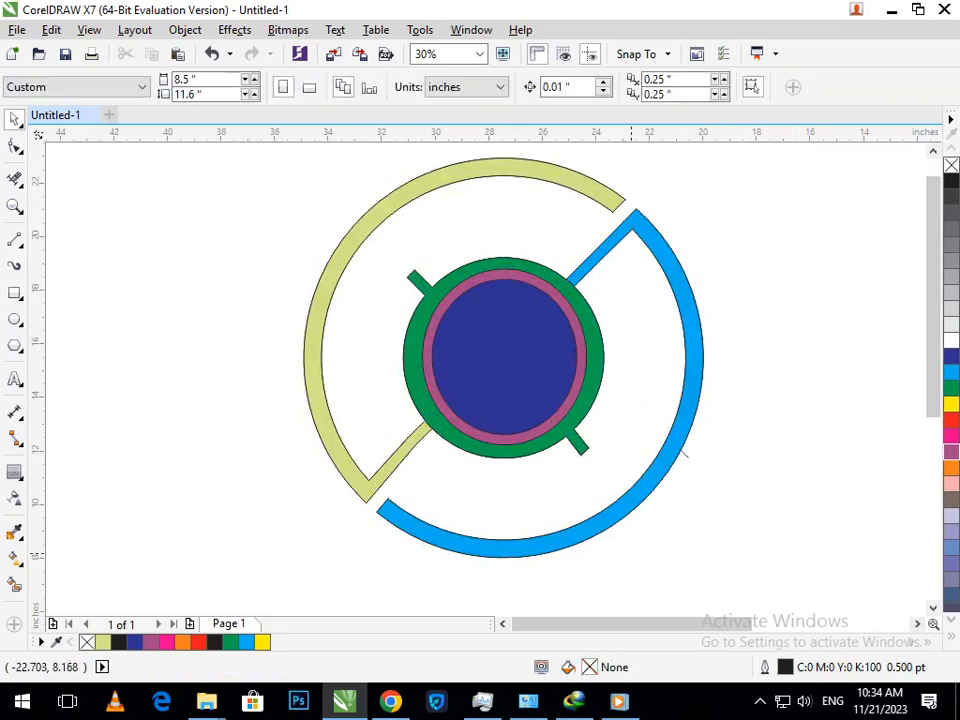
Step: Add the artistic text "Graphic Designing" on two lines in the empty area beside the emblem
click(14, 379)
click(201, 251)
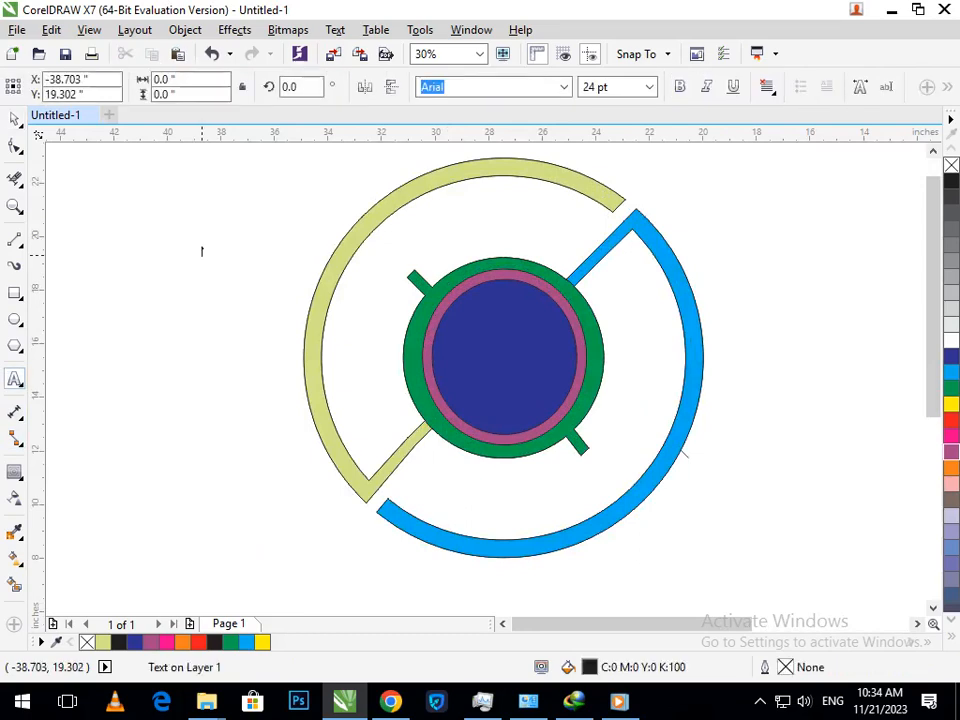
text(Graphic)
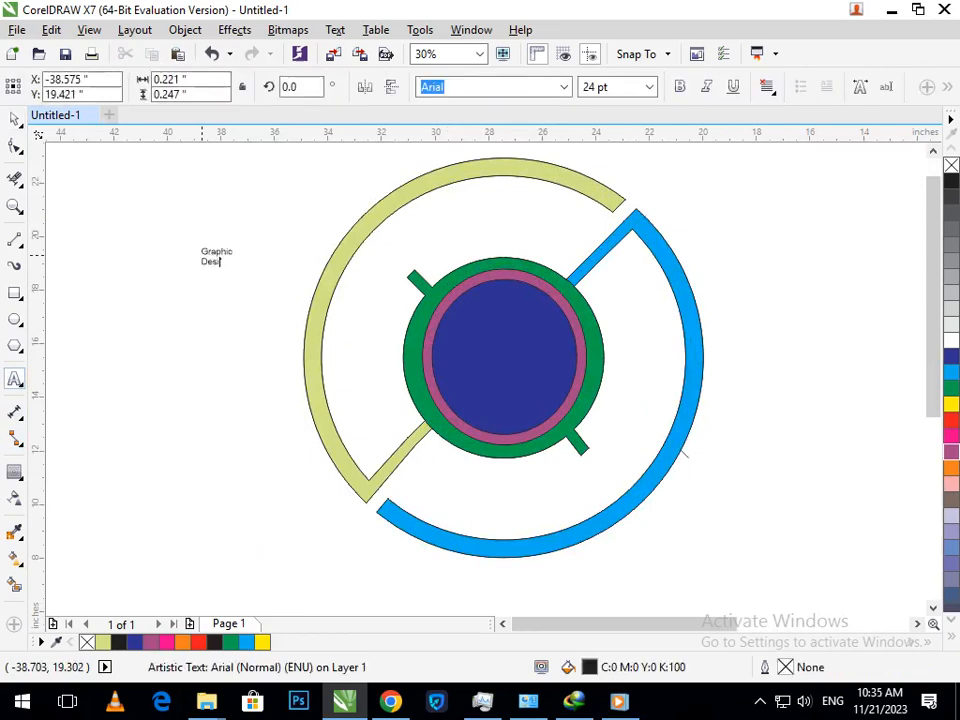
key(Escape)
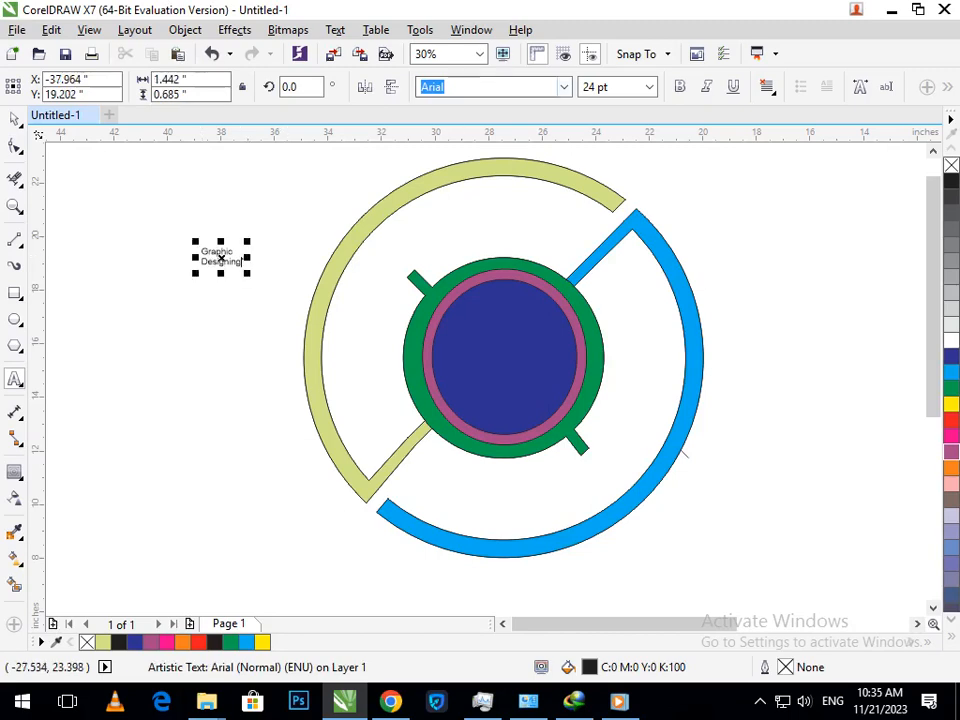
Step: Set the font of the whole "Graphic Designing" text to Bauhaus 93
click(563, 87)
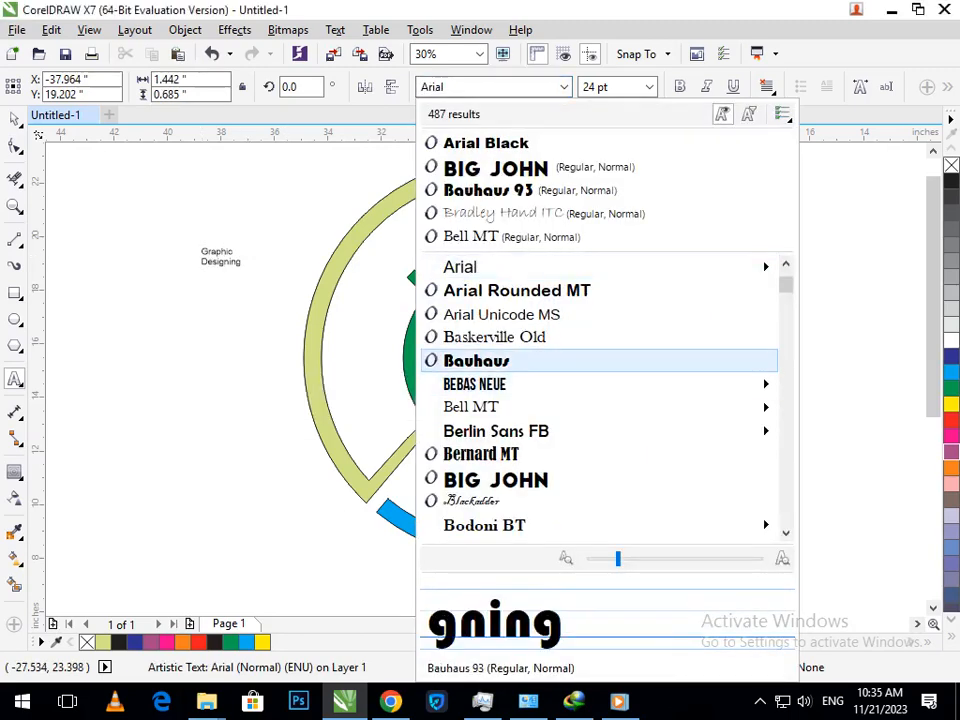
click(476, 360)
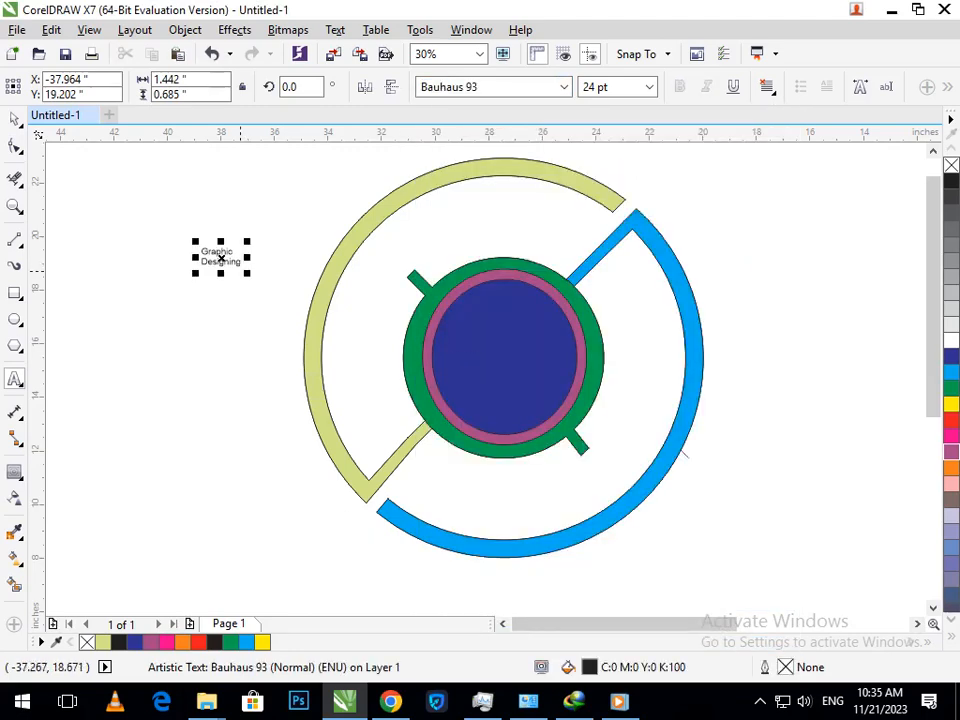
drag(240, 271, 206, 245)
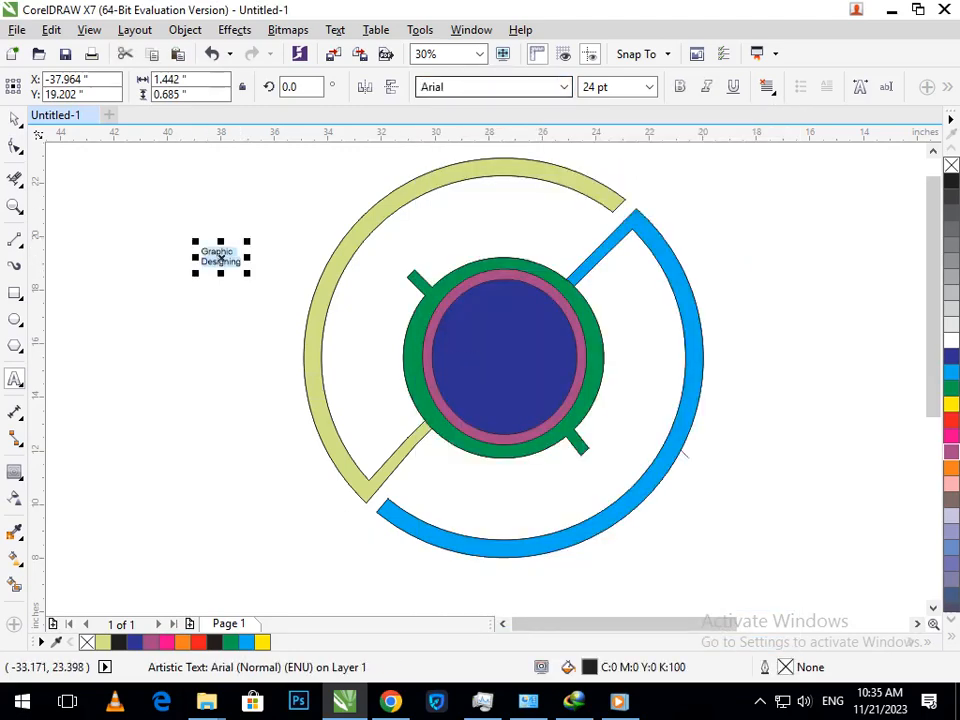
click(470, 87)
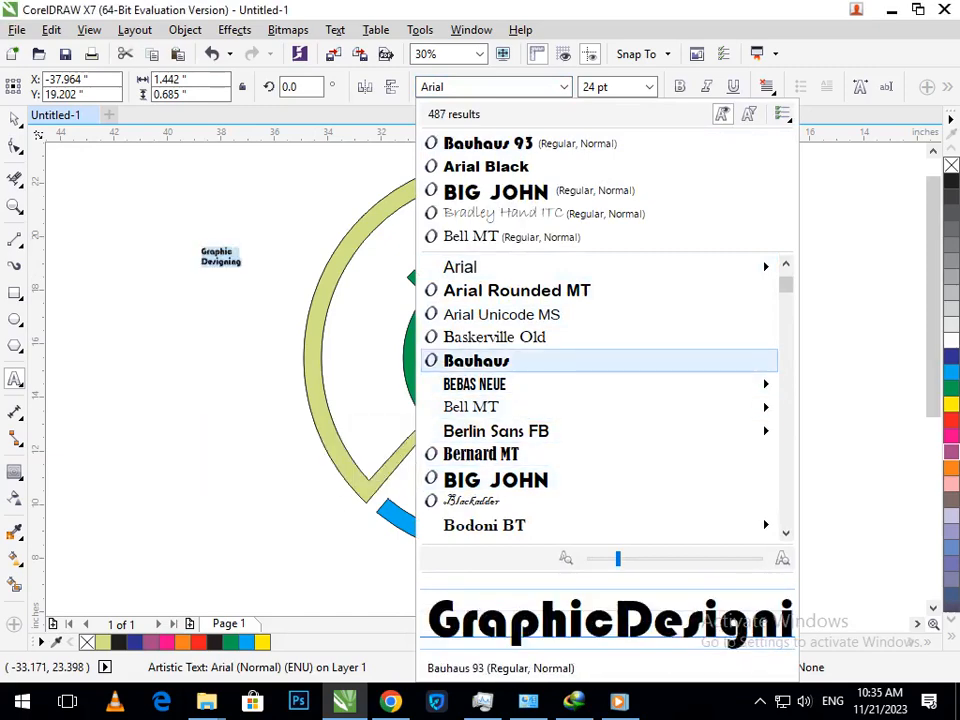
click(600, 360)
click(14, 119)
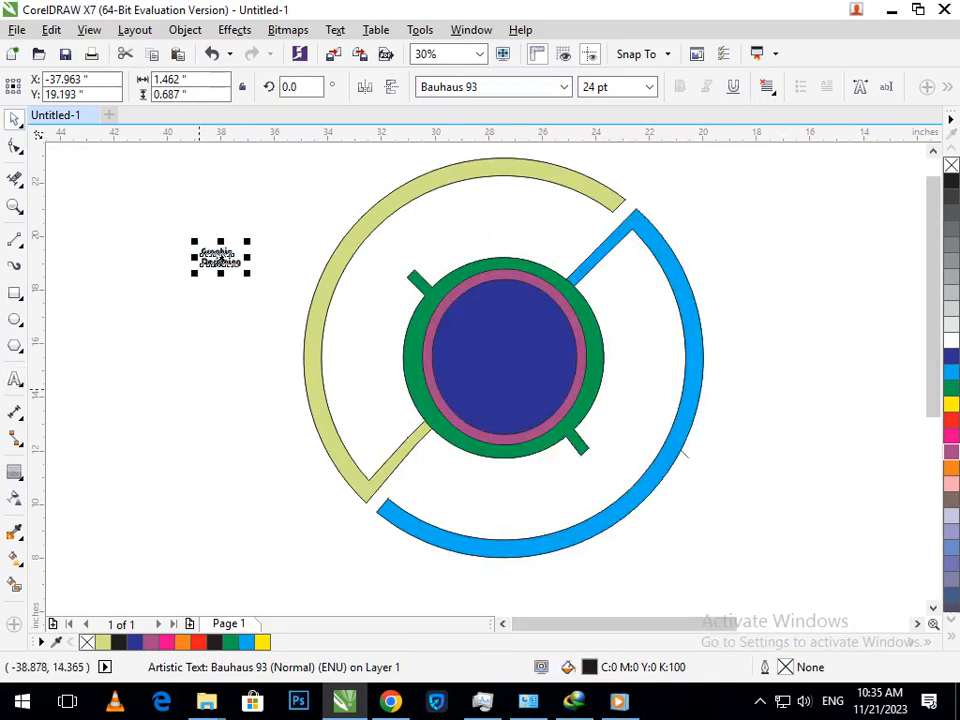
Step: Enlarge the text to about 4.03 × 1.91 inches and place it inside the navy centre ellipse
click(197, 386)
click(231, 262)
drag(249, 275, 520, 376)
drag(435, 395, 447, 401)
double_click(452, 341)
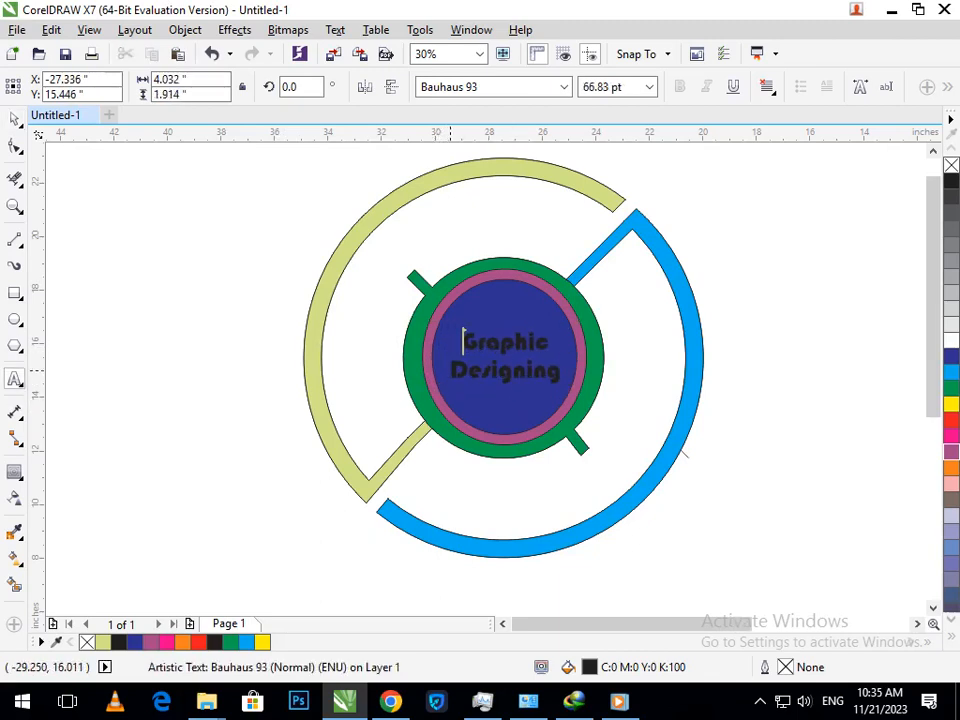
Step: Widen the line spacing of the centre text to a total height of about 2.21 inches and nudge it into place
click(15, 118)
click(15, 145)
drag(446, 390, 447, 398)
click(15, 118)
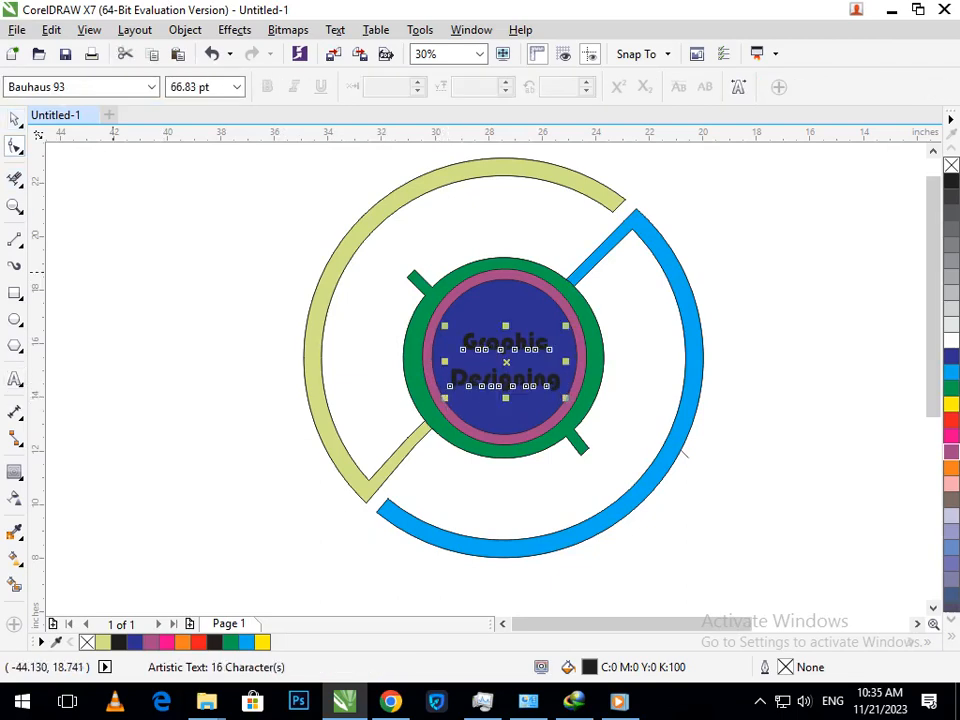
key(Escape)
mouse_move(519, 387)
mouse_down()
mouse_move(513, 370)
mouse_move(519, 388)
mouse_up()
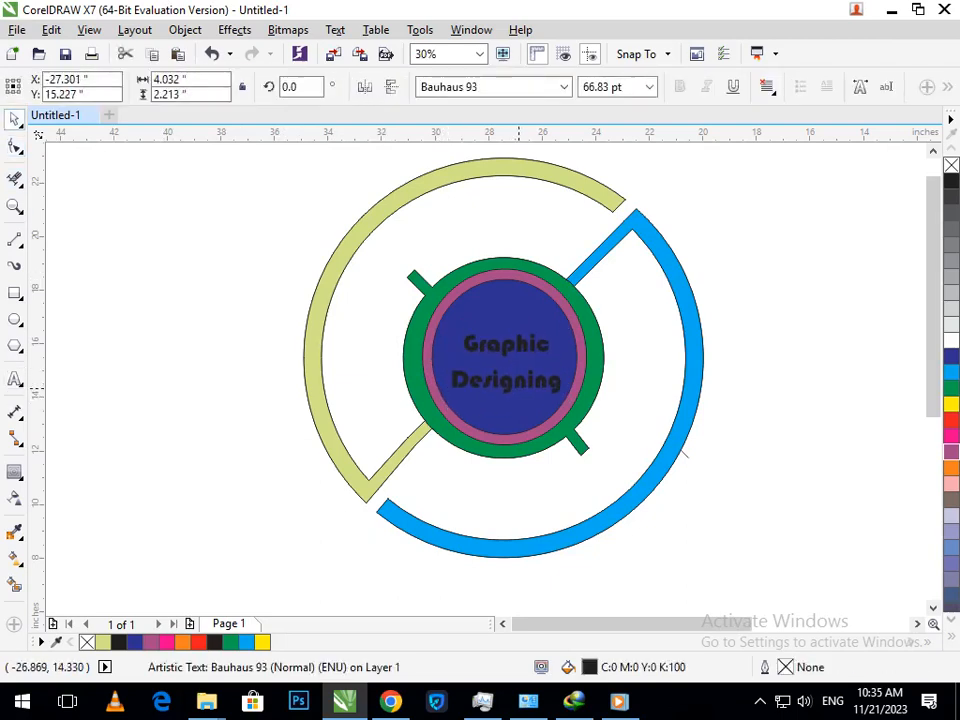
Step: Give the "Graphic Designing" text a white fill and white outline, and deselect it
click(951, 341)
right_click(951, 341)
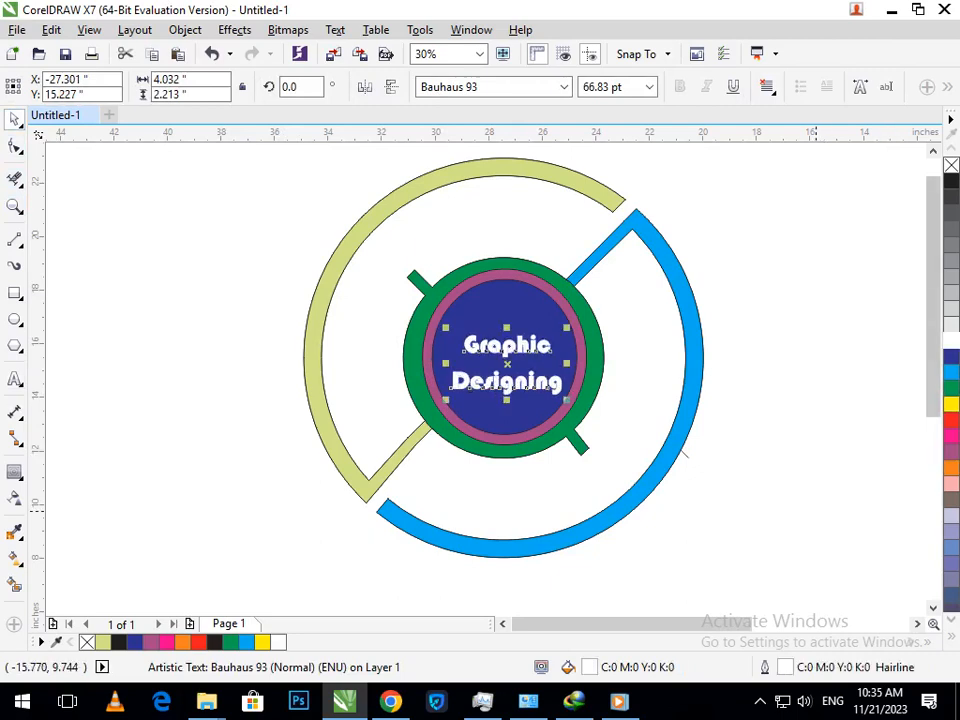
key(Escape)
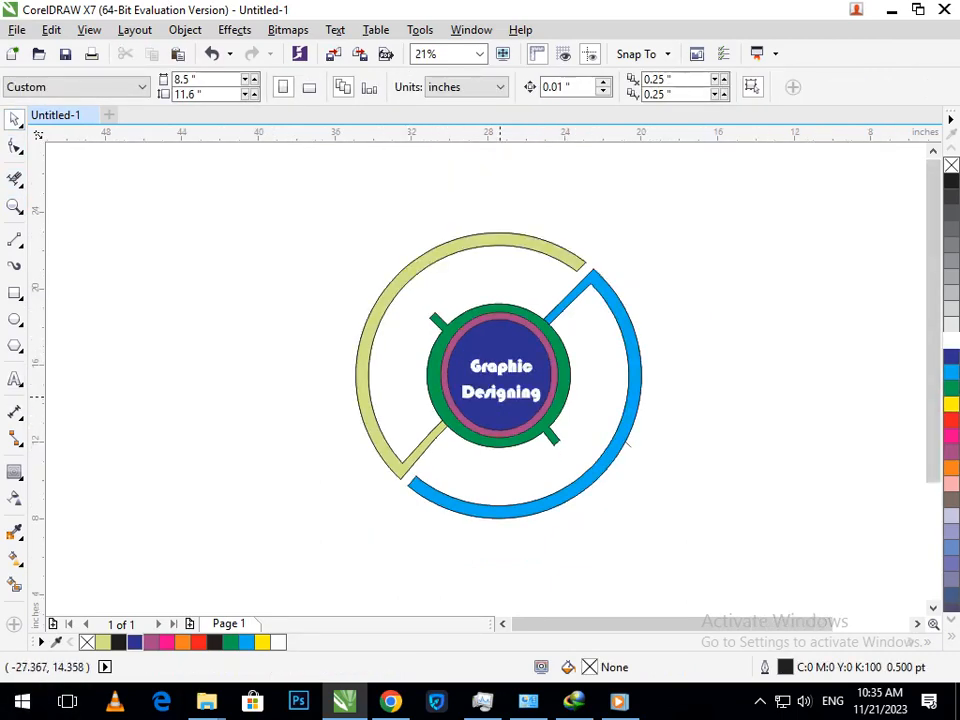
Step: Tighten the line spacing between "Graphic" and "Designing" slightly and deselect the text
click(500, 395)
scroll(538, 375, up, 3)
click(14, 146)
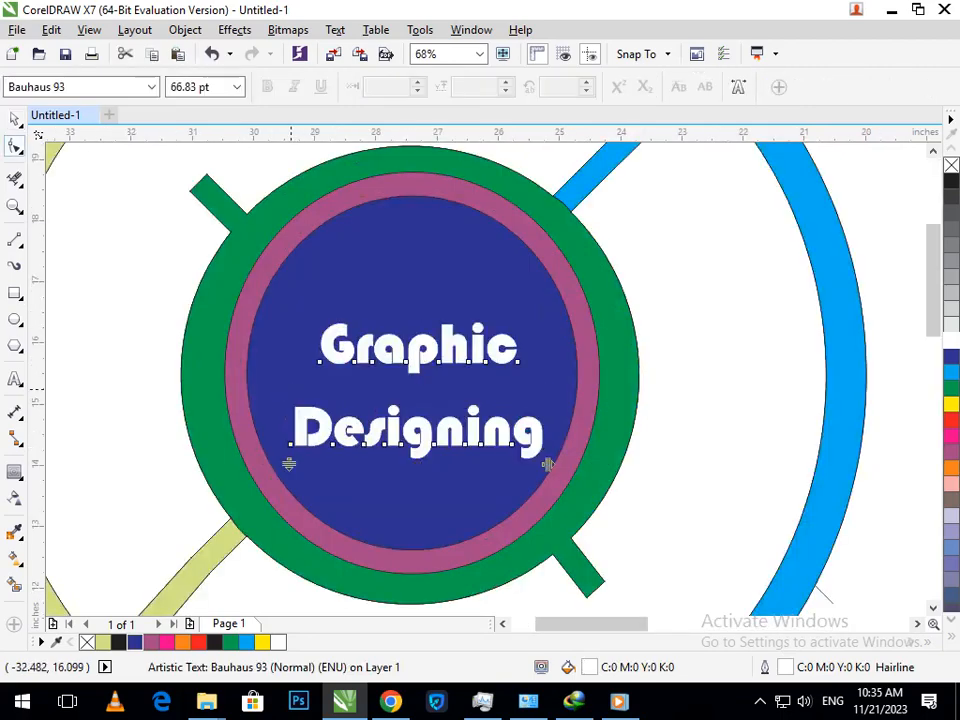
drag(290, 461, 292, 428)
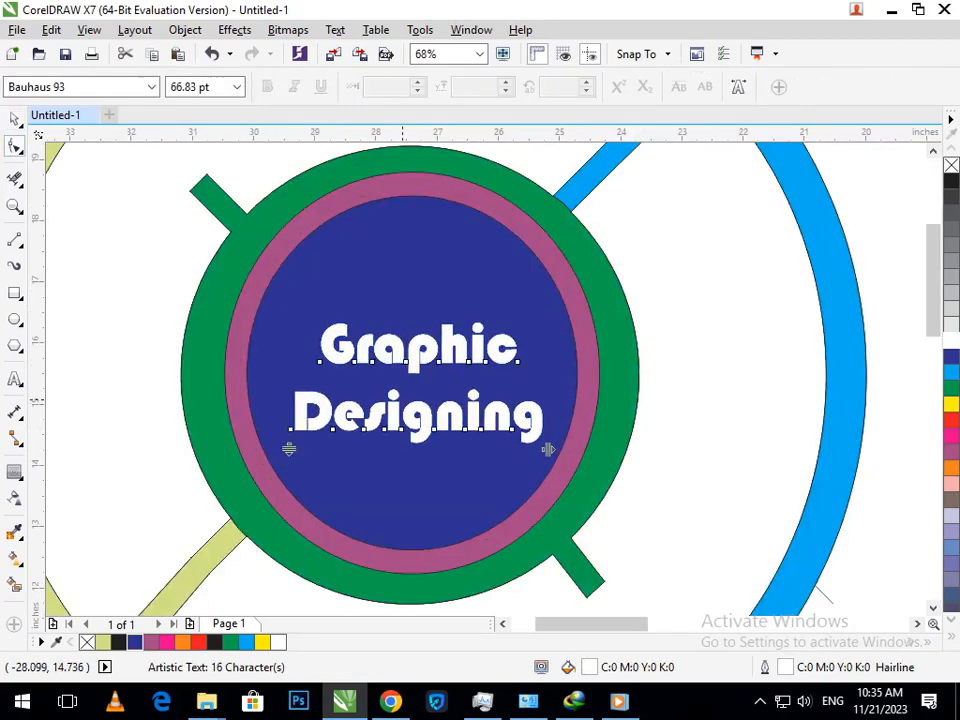
scroll(541, 375, down, 3)
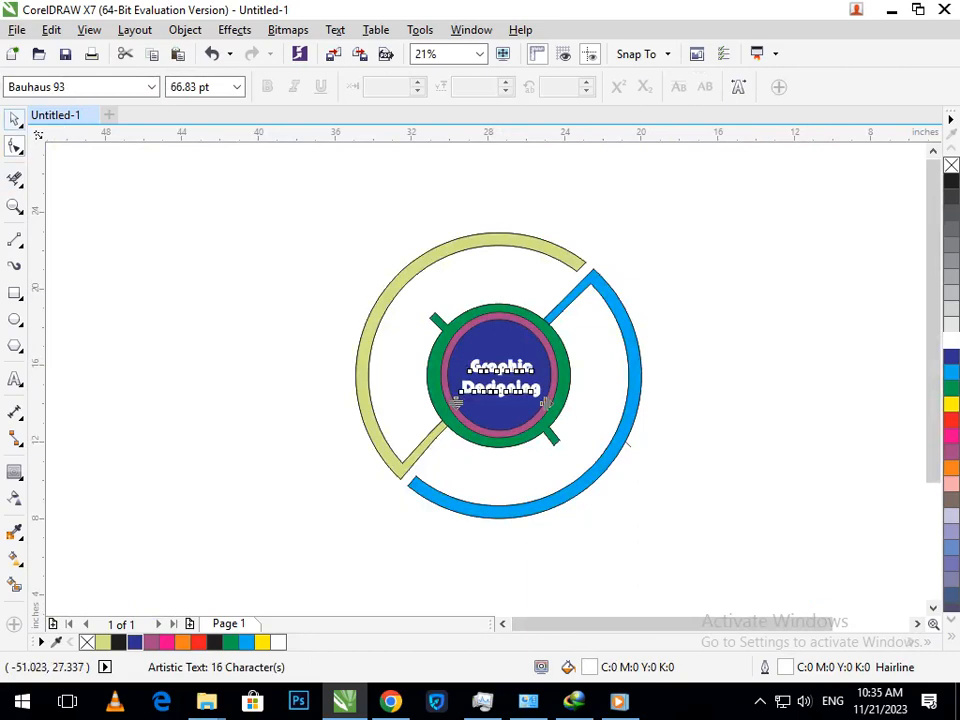
click(14, 119)
click(553, 465)
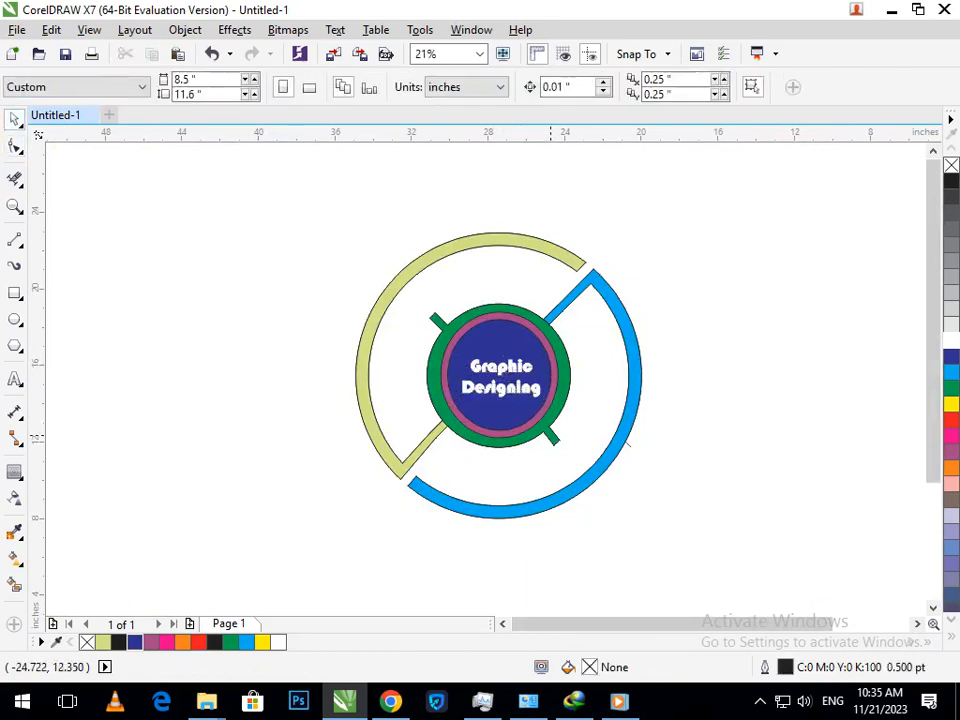
Step: Try a black fill on the green four-armed circle and undo it
click(557, 434)
click(951, 181)
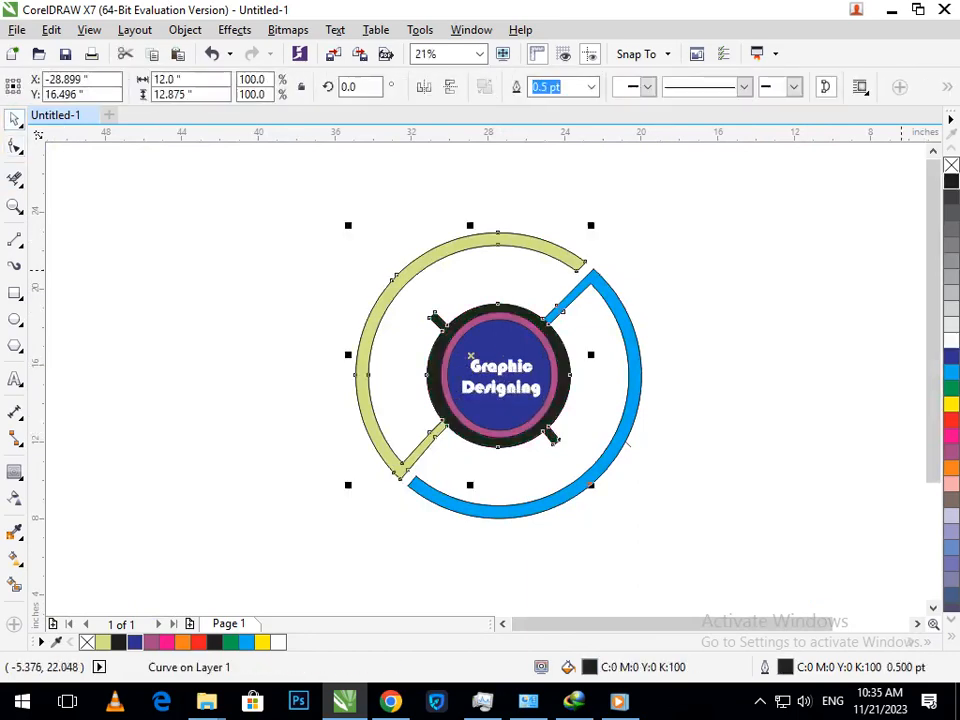
key(Escape)
key(ctrl+z)
key(Escape)
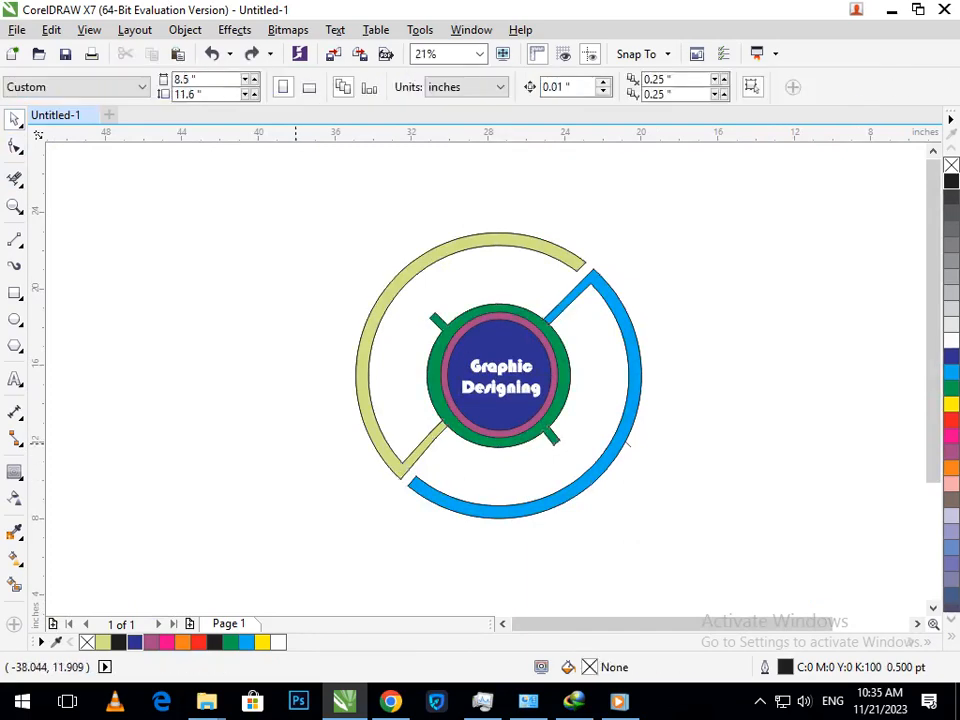
Step: Apply a linear fountain fill to the purple ellipse, running from purple at its upper edge to white at its lower edge
drag(306, 214, 741, 544)
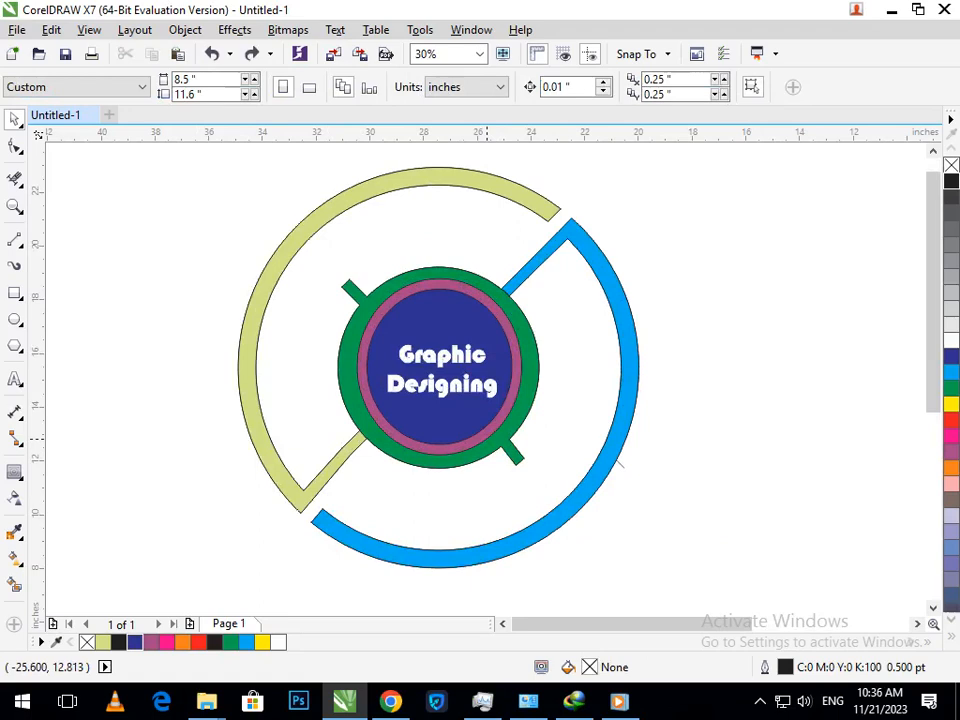
click(505, 440)
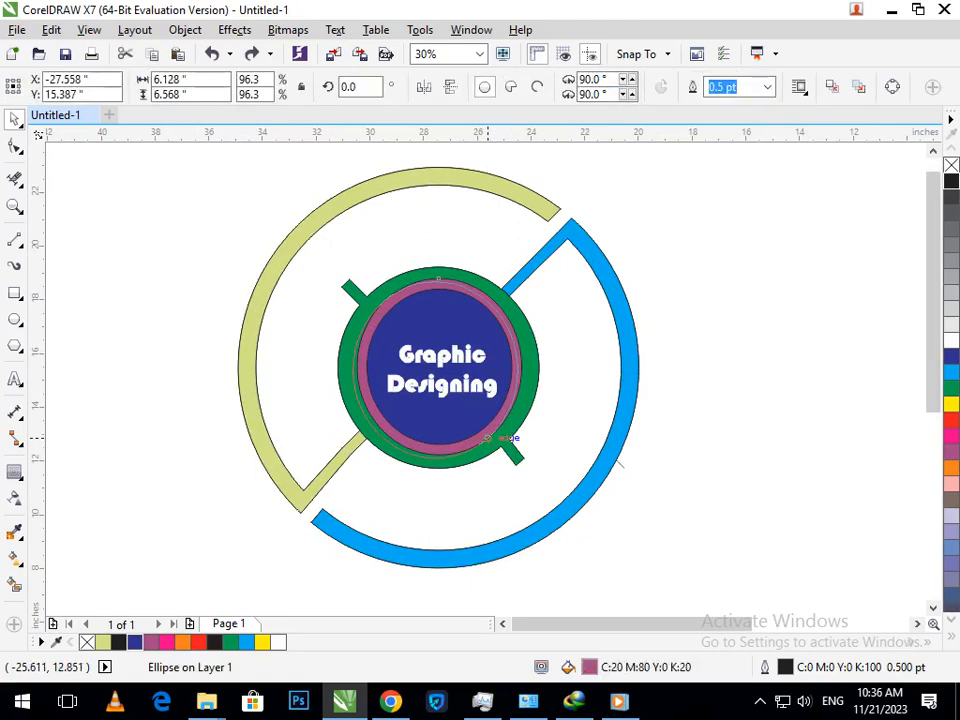
click(15, 558)
click(70, 555)
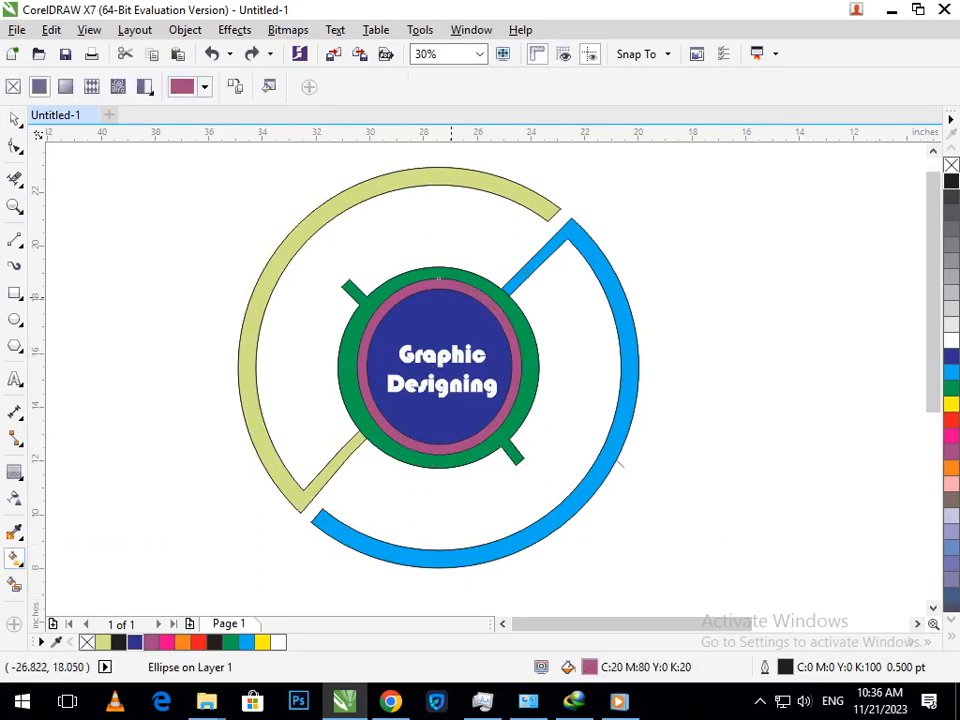
drag(459, 451, 459, 451)
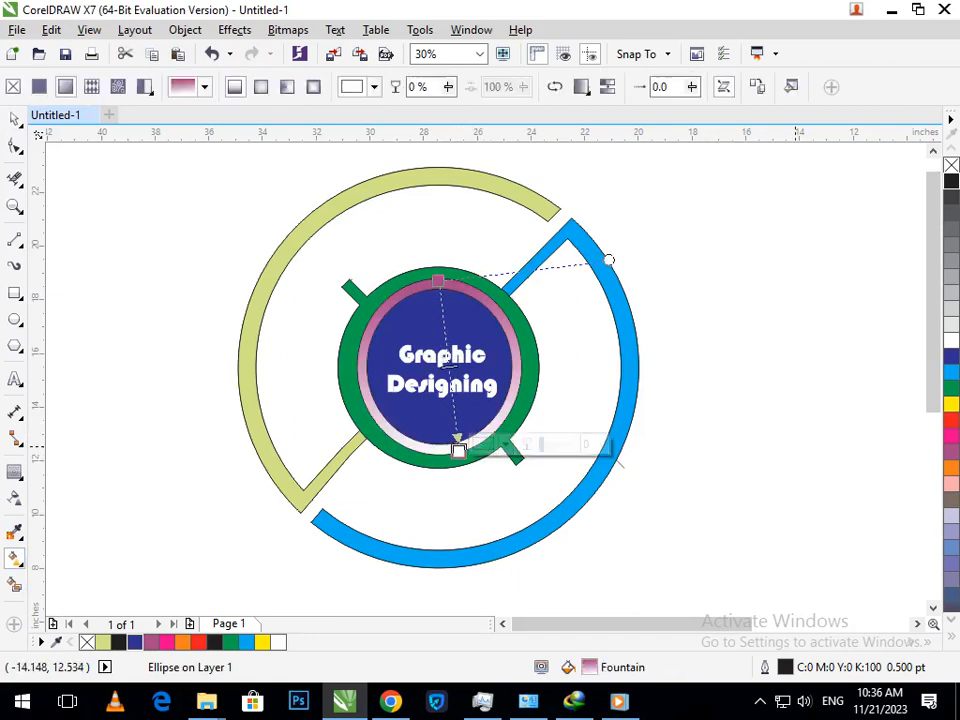
Step: Try orange as the gradient's end colour, set it to navy blue instead, and deselect the ellipse
click(951, 467)
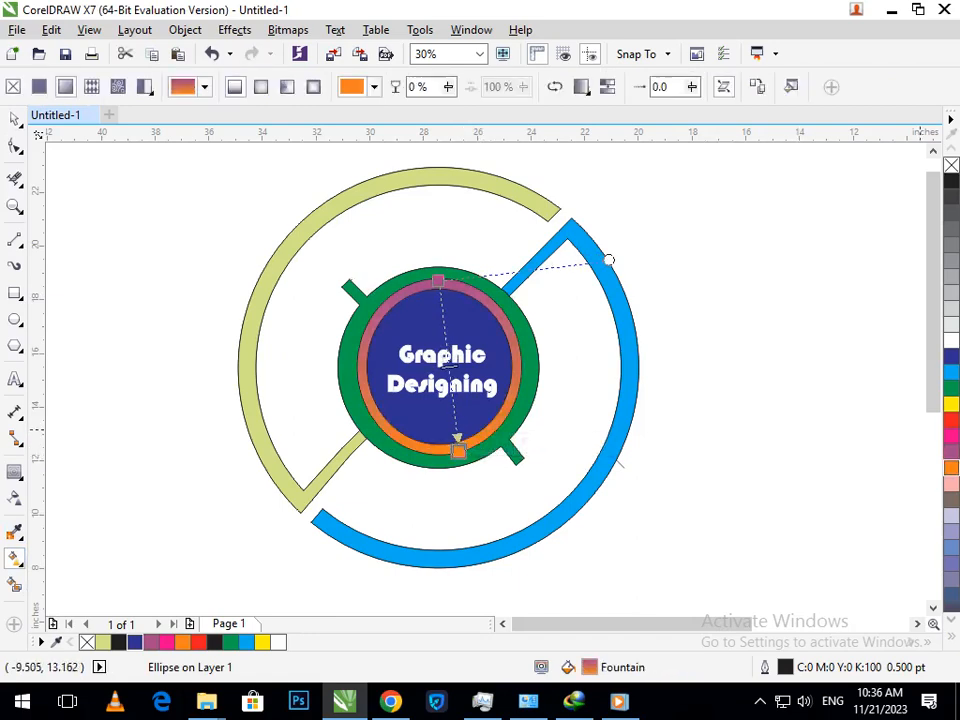
click(951, 356)
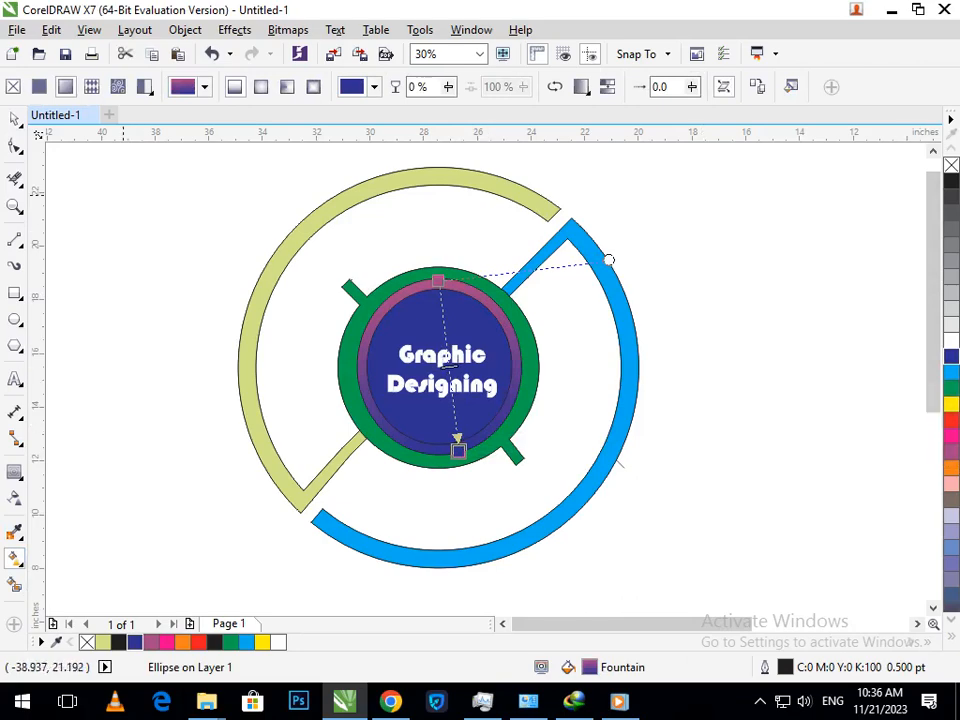
click(15, 119)
key(Escape)
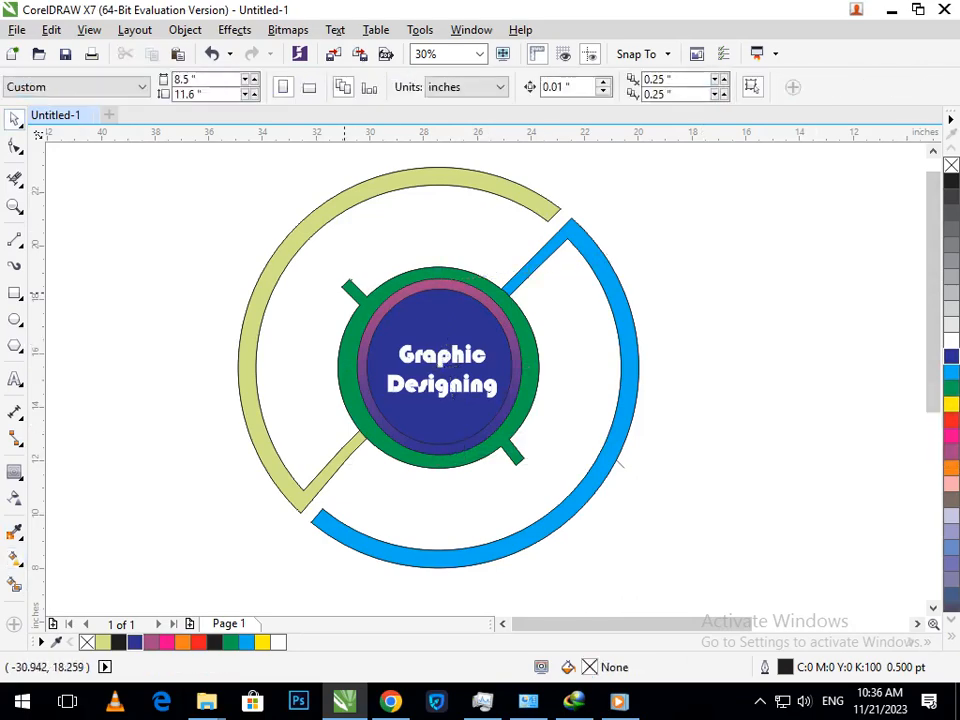
Step: Recolour the "Graphic Designing" text in yellow and deselect it
scroll(641, 394, down, 1)
scroll(323, 330, up, 1)
click(566, 405)
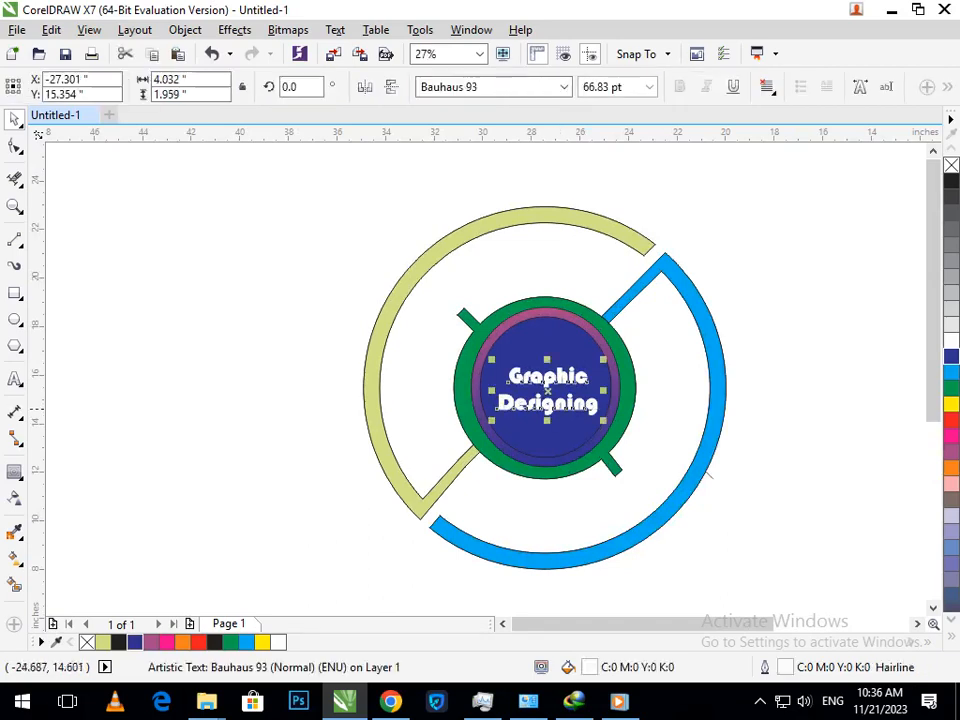
click(951, 404)
key(Escape)
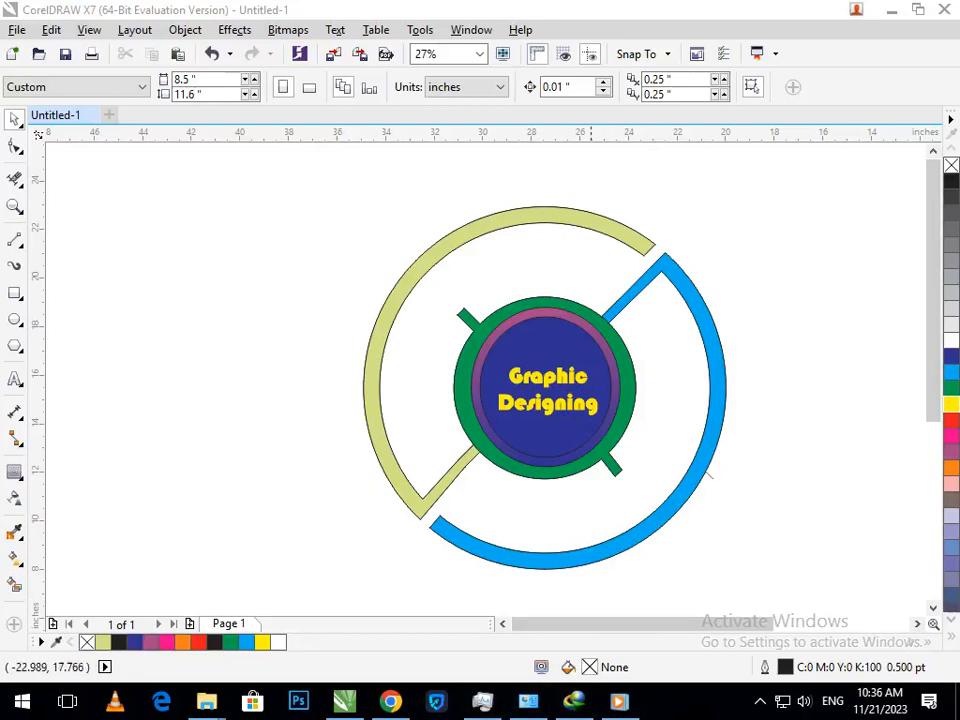
Step: Widen the letter spacing of the "Graphic Designing" text slightly and recentre the text inside the navy ellipse
click(556, 404)
click(15, 147)
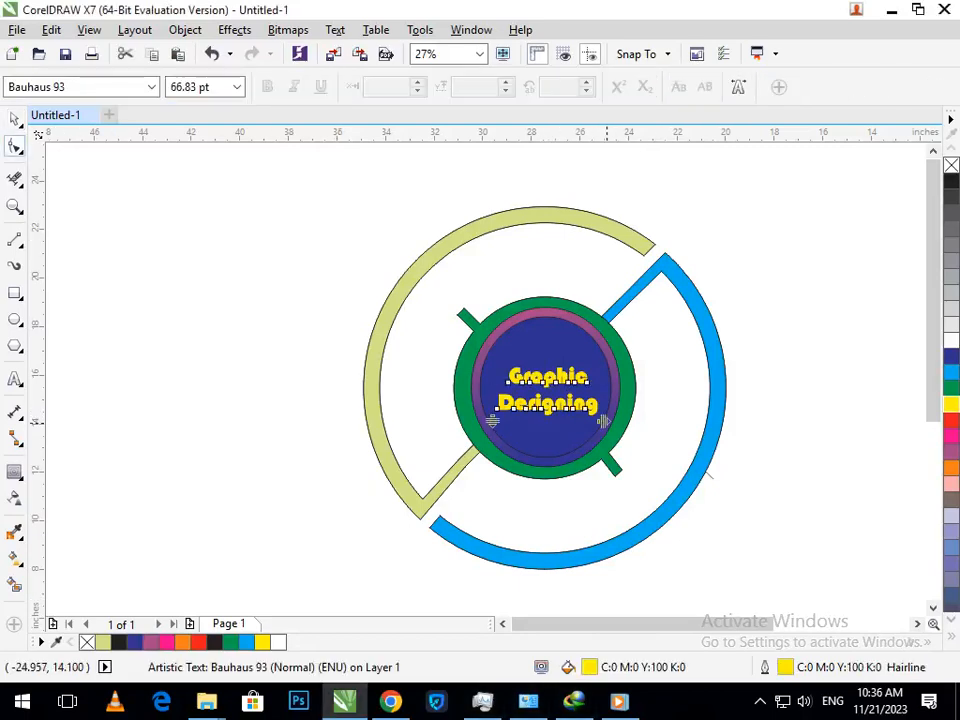
click(14, 119)
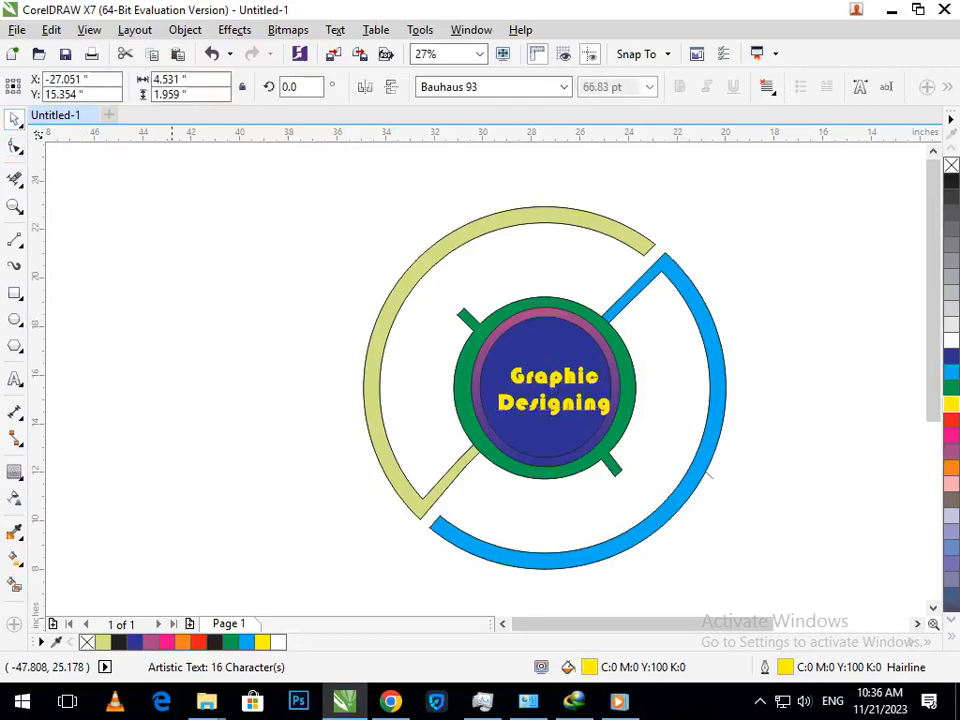
click(177, 329)
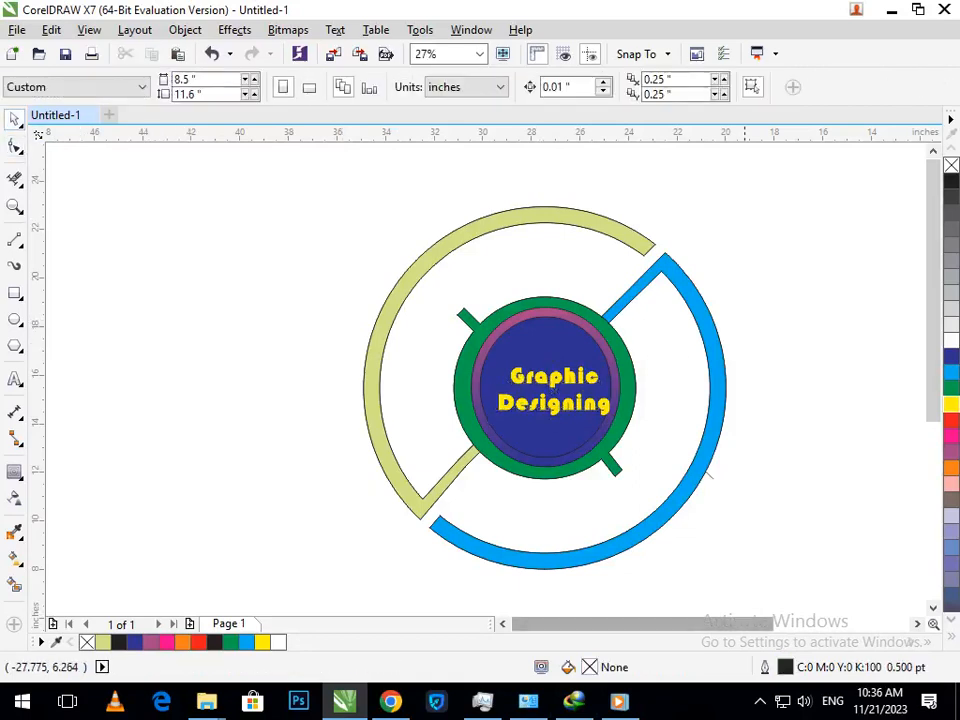
click(566, 401)
drag(565, 401, 558, 394)
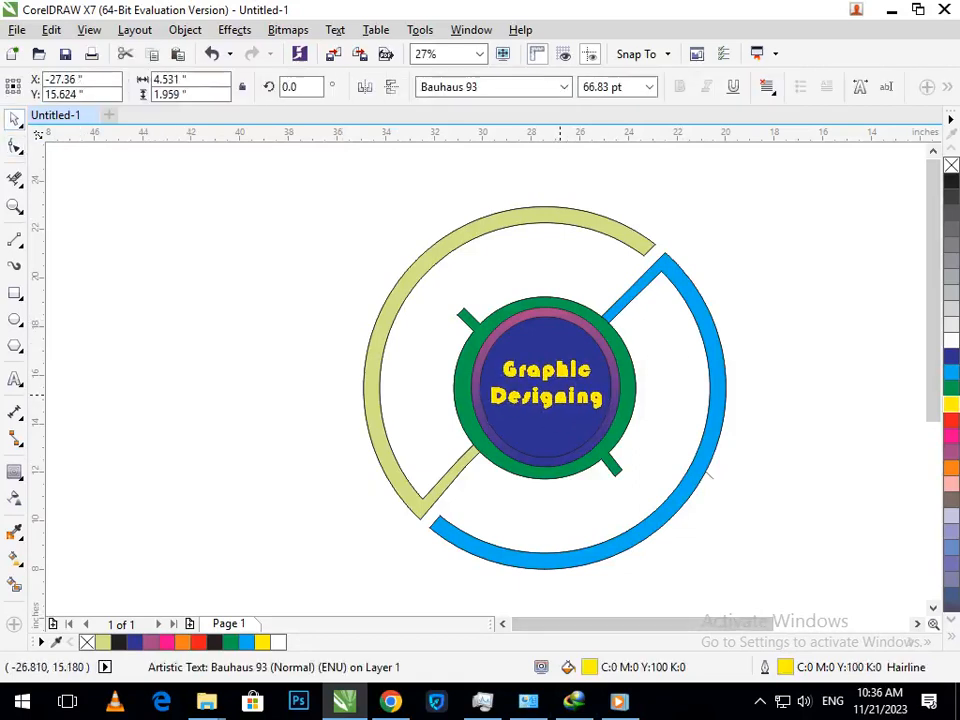
key(Escape)
Step: Try purple and navy fills on the central ellipse behind the text, and fill it with pink instead
click(534, 448)
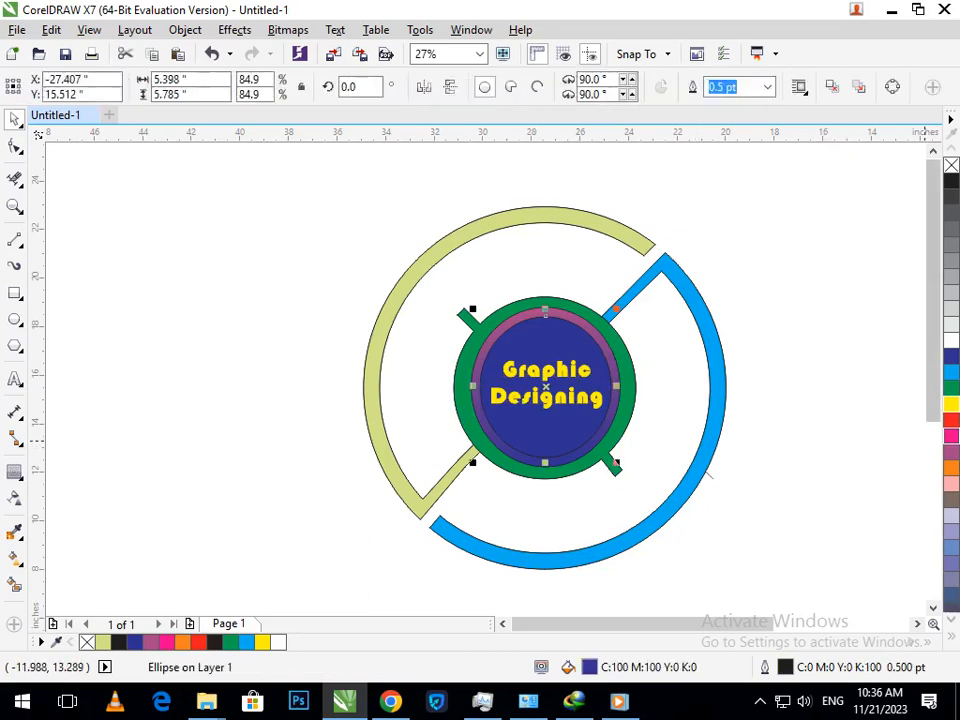
click(951, 451)
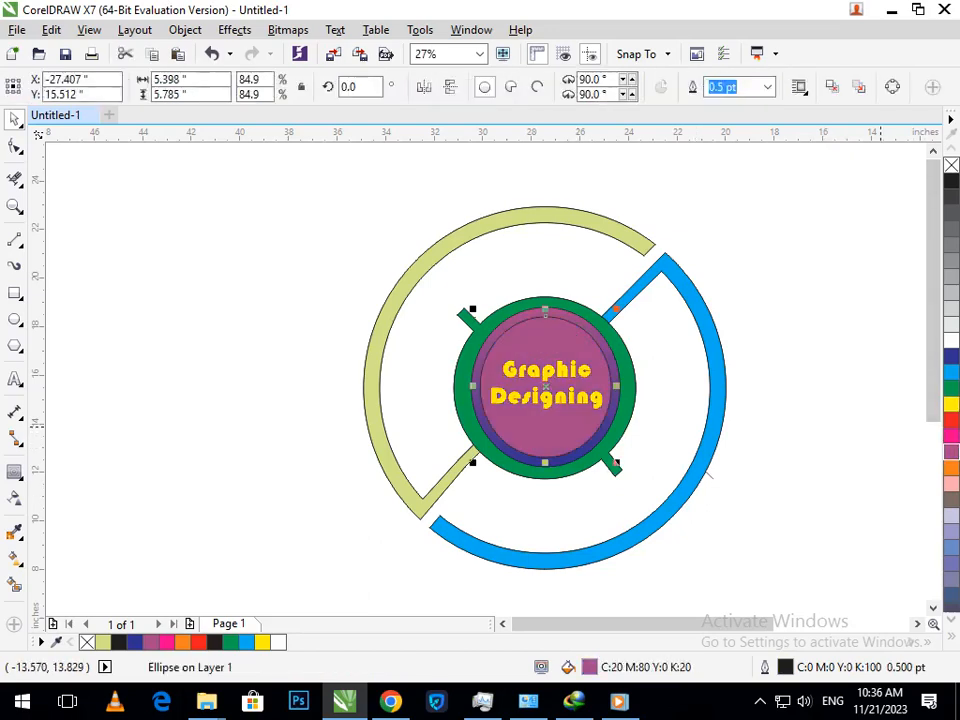
key(Escape)
click(531, 438)
click(951, 356)
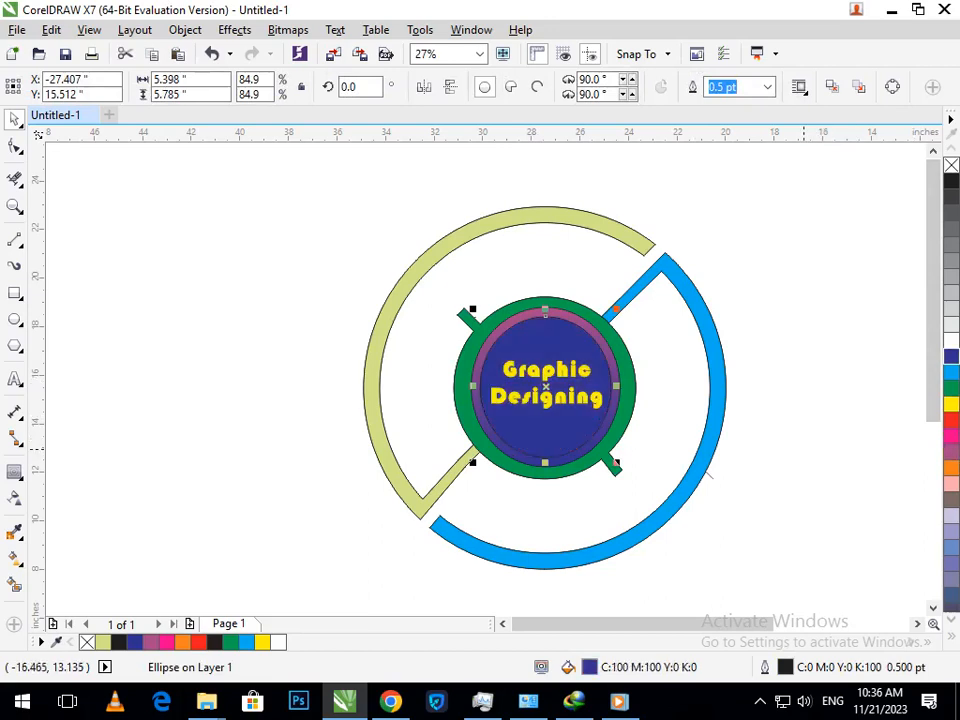
click(951, 484)
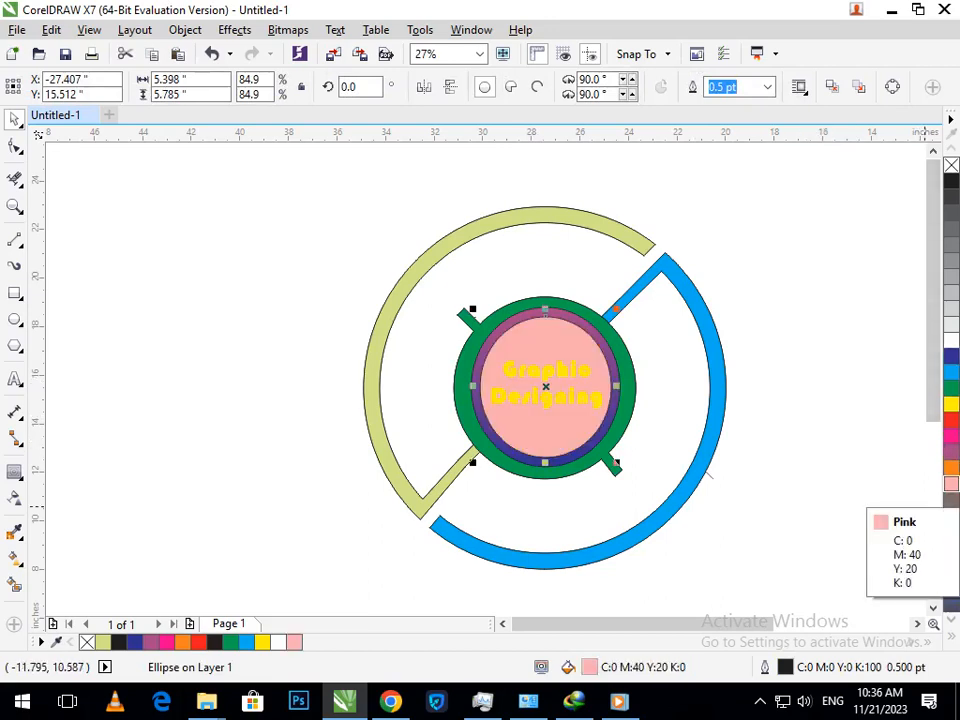
key(Escape)
Step: Give the "Graphic Designing" text a black fill with a white outline and deselect it
click(553, 402)
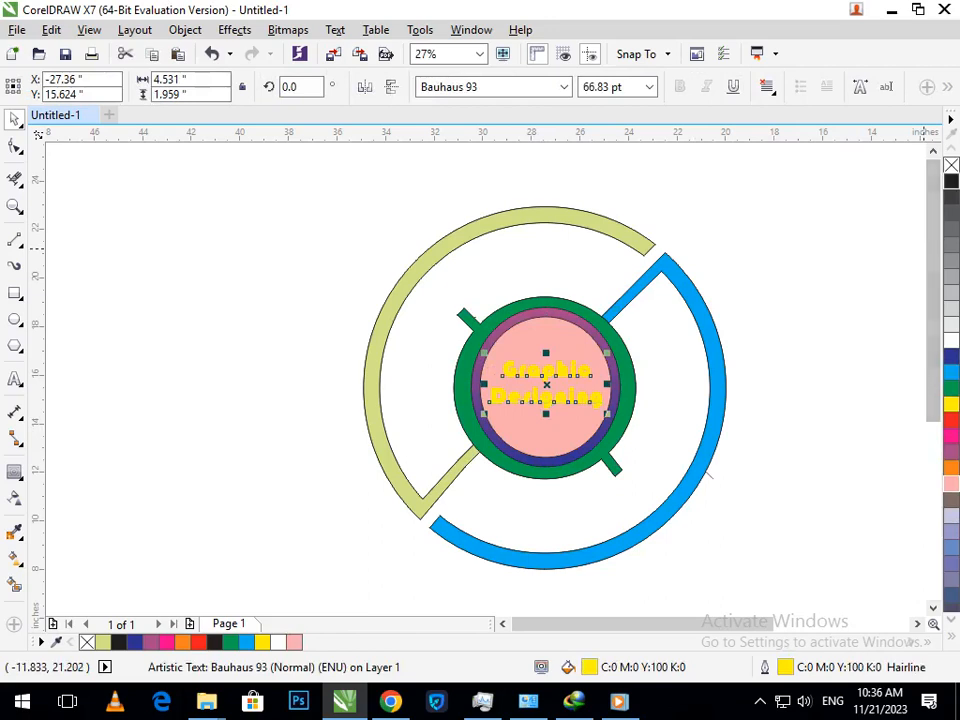
click(951, 181)
click(827, 372)
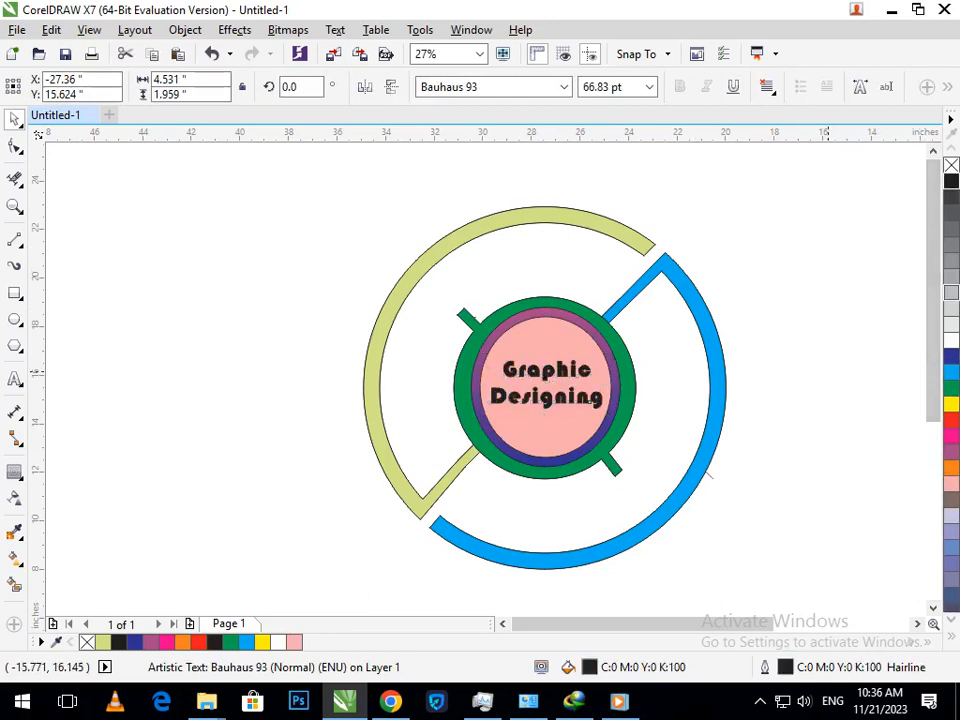
click(546, 403)
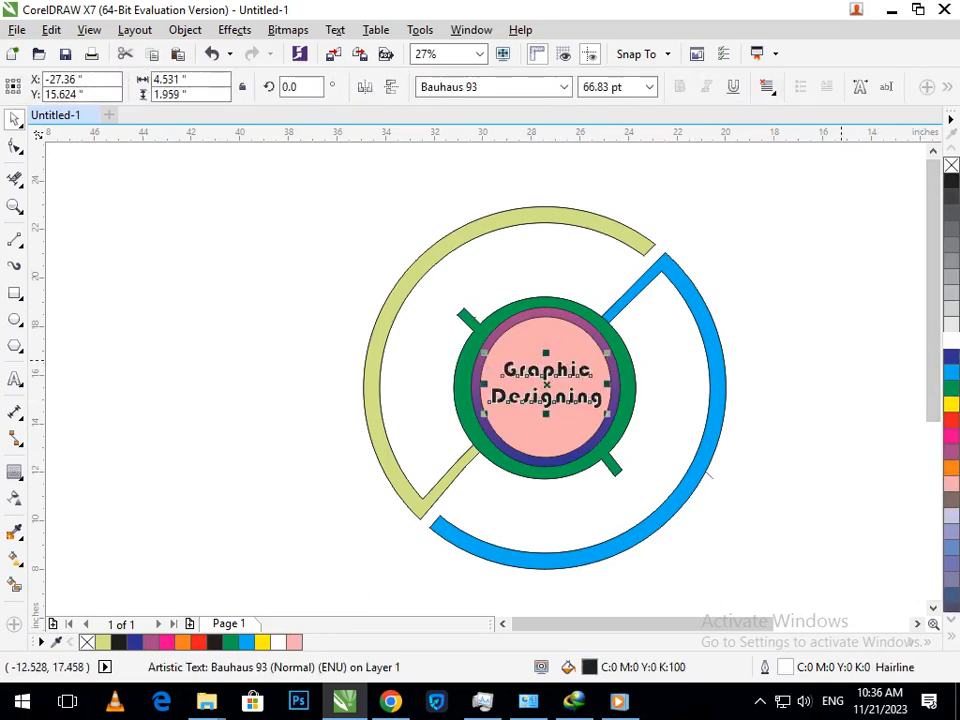
click(890, 350)
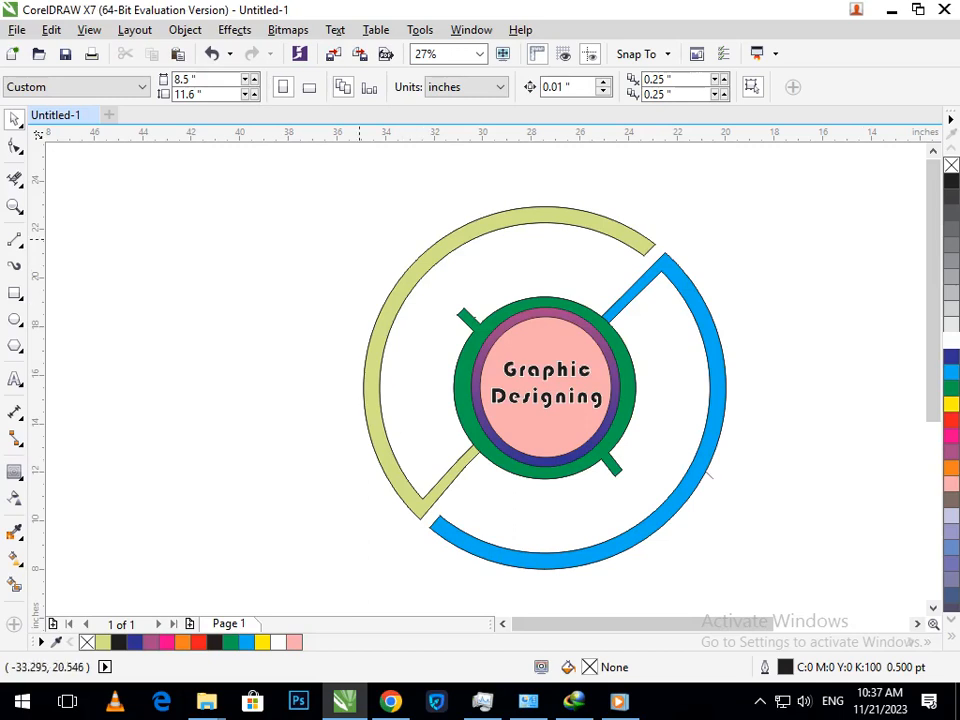
Step: Move the whole emblem left and slightly up, to about X -30.3, Y 15.9 inches, and deselect it
drag(291, 180, 756, 516)
drag(607, 548, 542, 537)
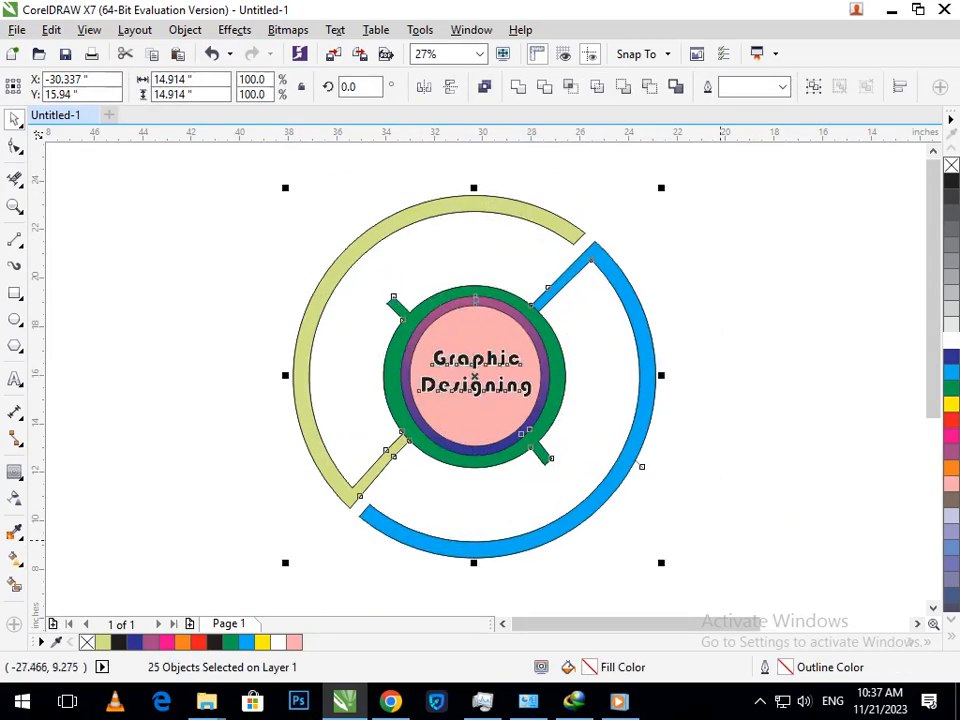
click(777, 520)
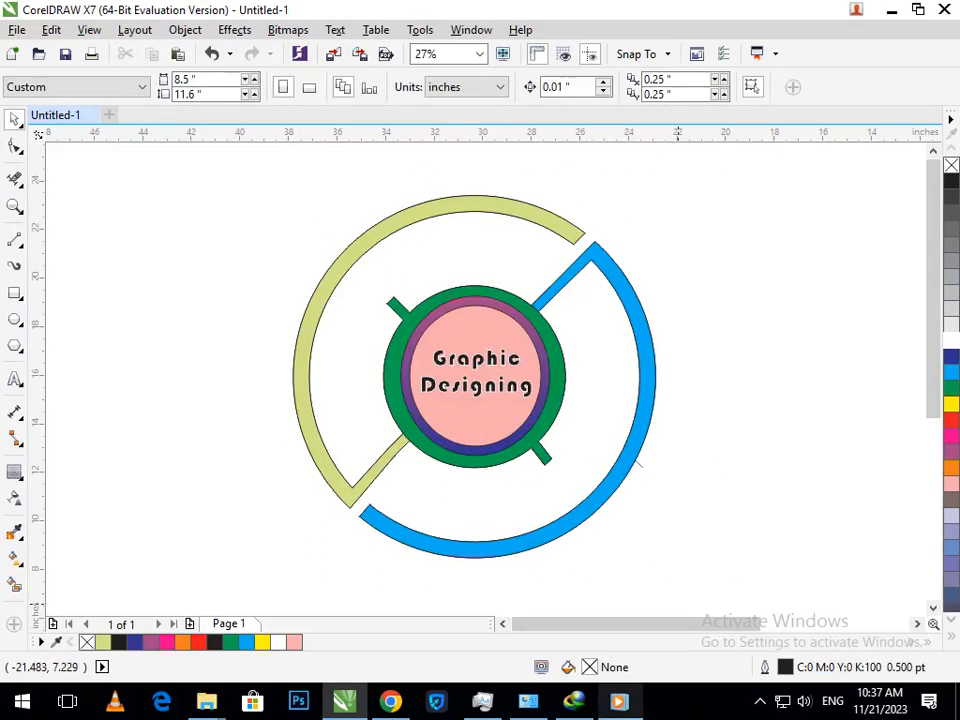